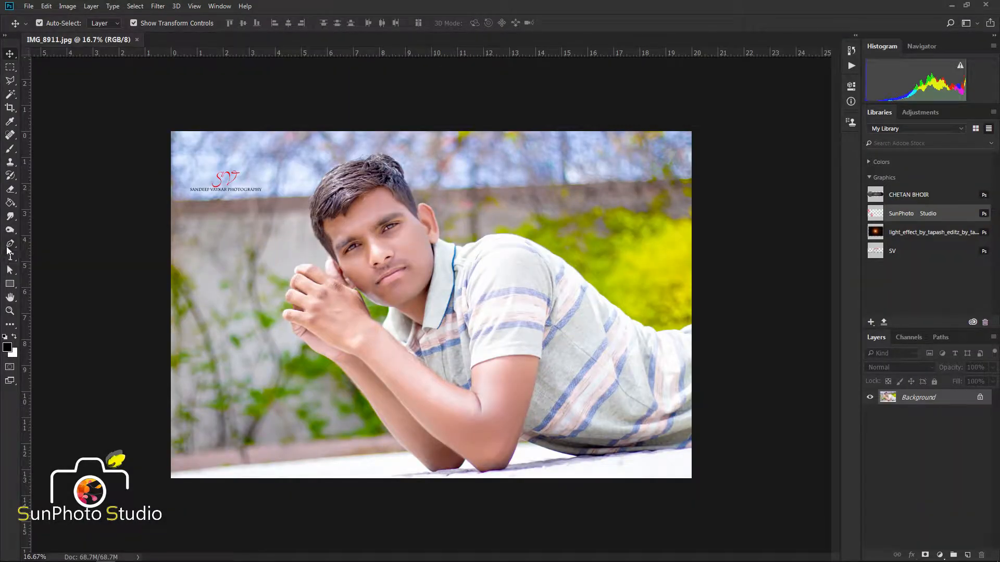
Start a Pen tool path beneath the man's front elbow and trace its lower edge to the ground shadow
click(8, 244)
scroll(446, 458, up, 5)
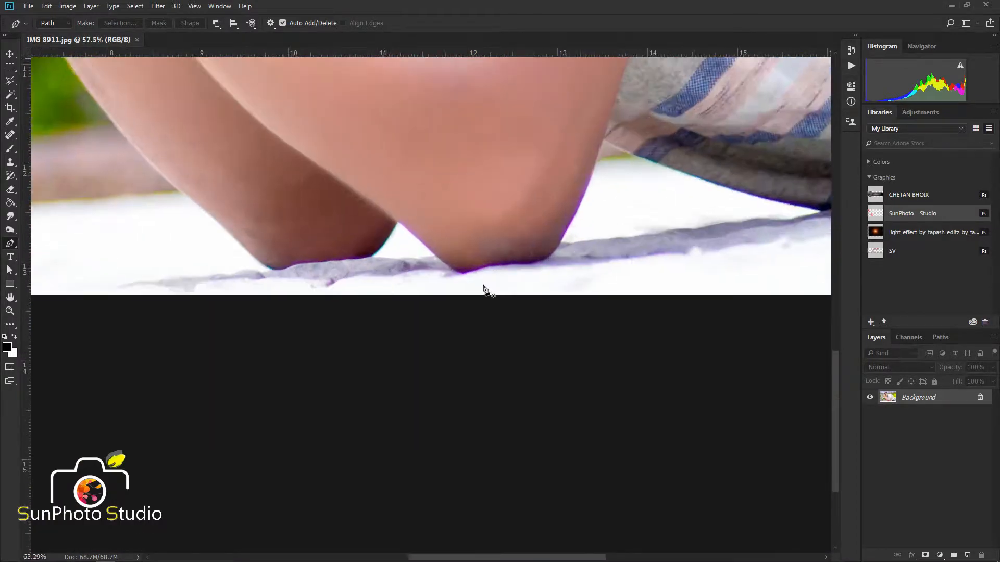
scroll(484, 290, up, 6)
click(431, 267)
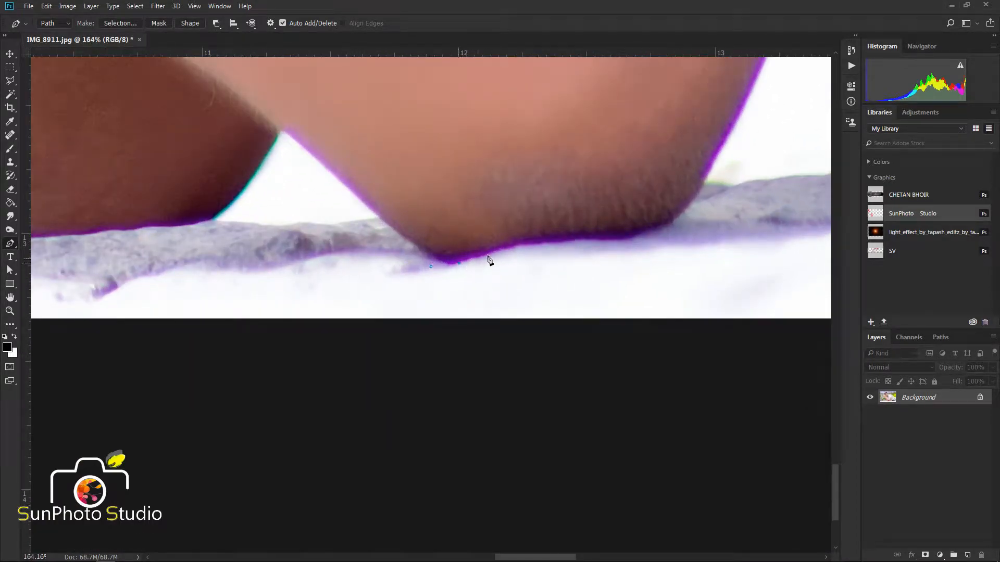
drag(536, 246, 527, 282)
scroll(440, 285, up, 3)
click(532, 278)
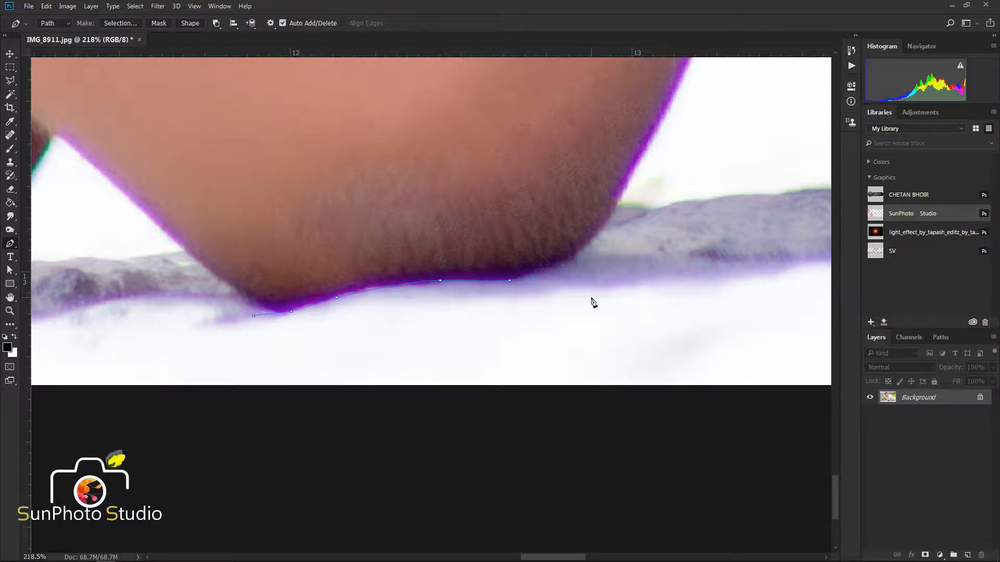
drag(592, 297, 380, 311)
scroll(428, 316, down, 6)
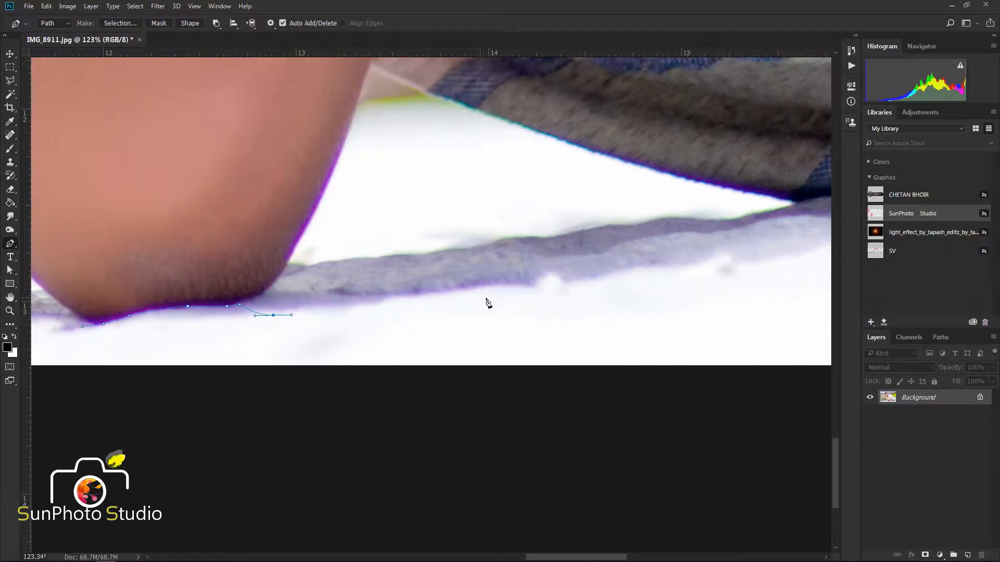
Extend the path along the lower edge of the ground shadow beneath the shirt hem
click(487, 298)
drag(596, 292, 333, 322)
click(495, 294)
click(651, 267)
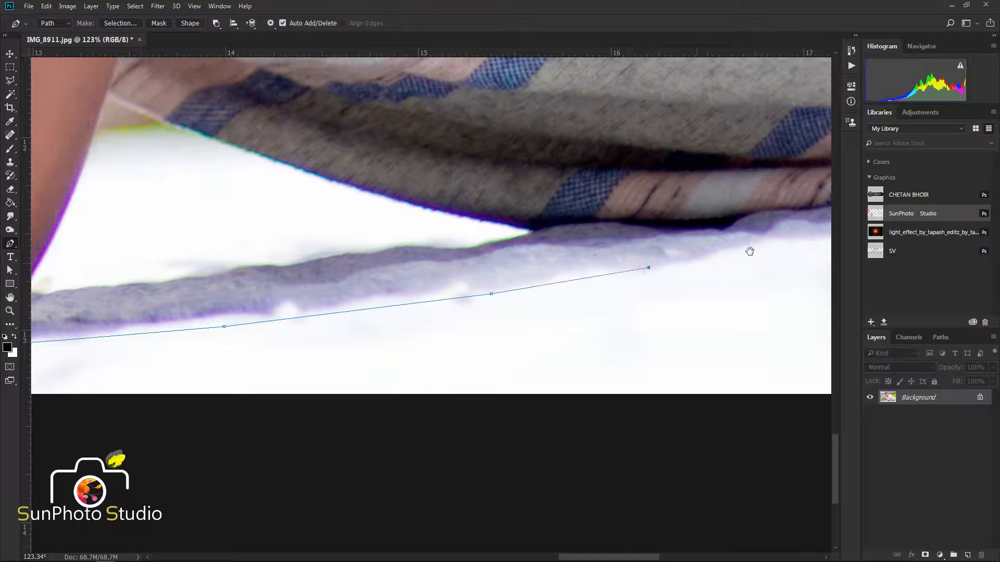
drag(713, 256, 397, 308)
click(495, 300)
click(670, 265)
Continue the path under the last part of the shirt to the photo's right border
drag(724, 264, 280, 279)
click(418, 268)
click(533, 258)
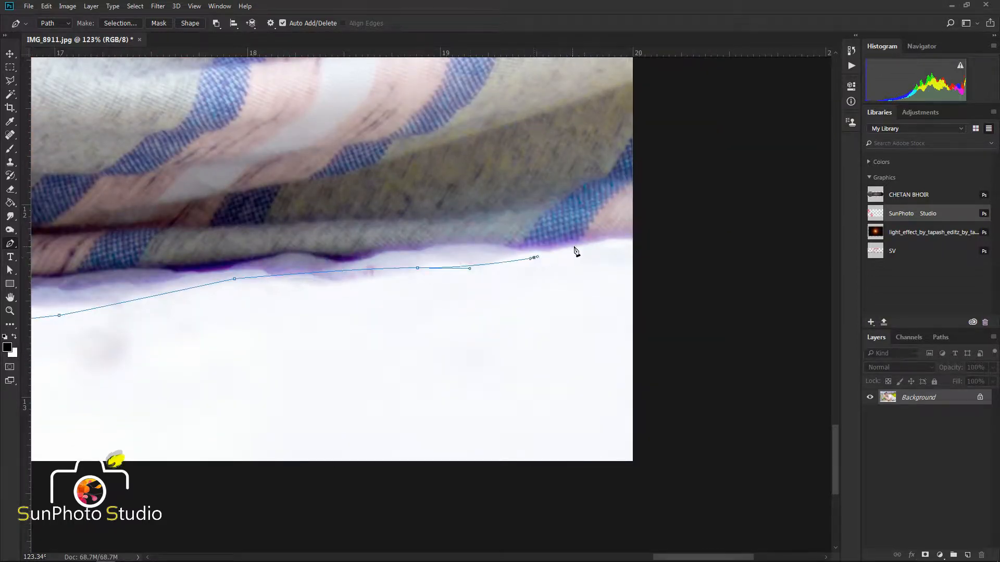
click(578, 245)
click(631, 234)
Route the path outside the canvas and up to the shirt's upper edge at the right border
scroll(686, 268, down, 4)
drag(724, 127, 619, 365)
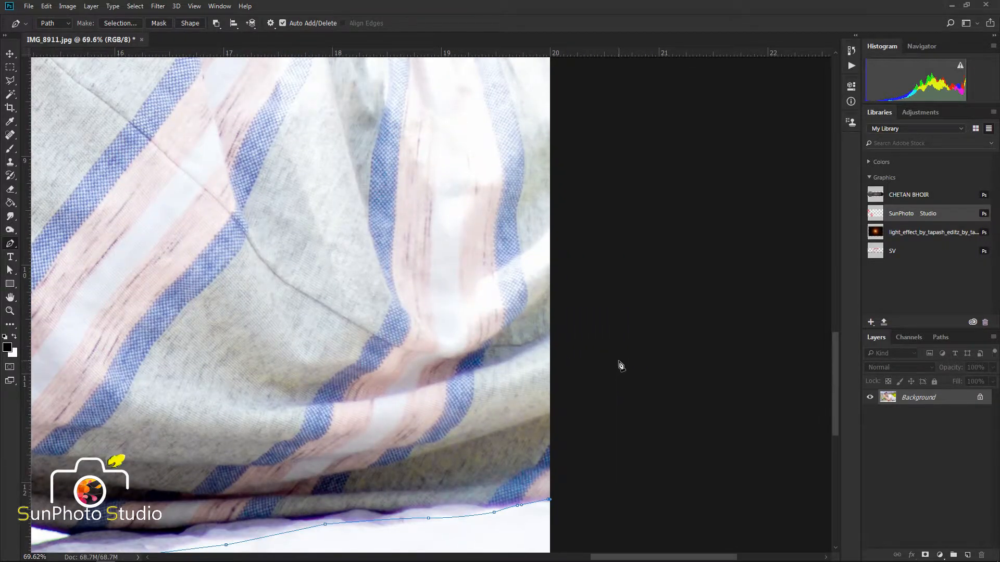
scroll(620, 364, down, 4)
click(664, 271)
scroll(605, 180, up, 4)
scroll(608, 182, up, 4)
click(598, 191)
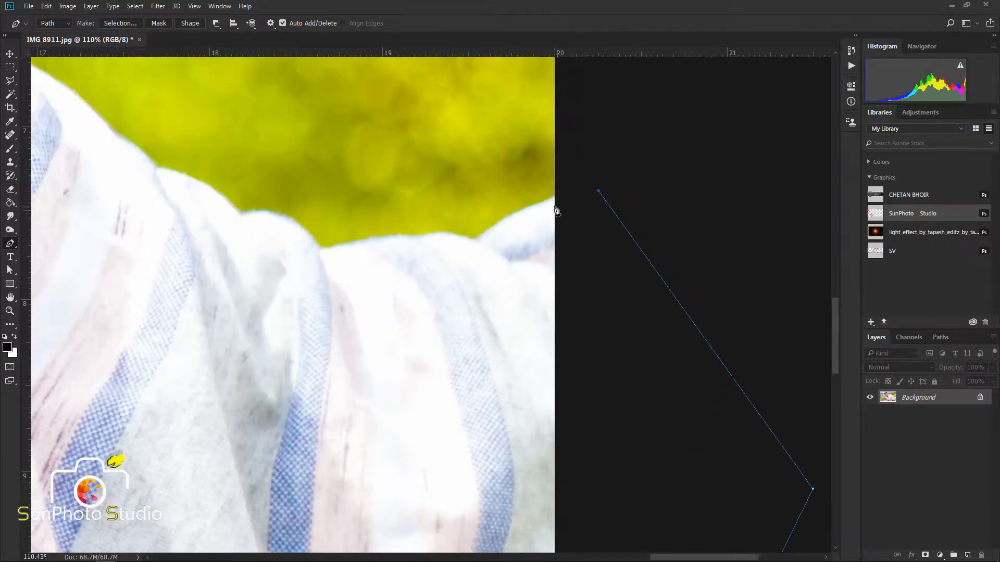
click(556, 199)
Trace the curved fabric folds along the shirt's upper edge with anchor points just inside the white cloth
scroll(557, 207, up, 3)
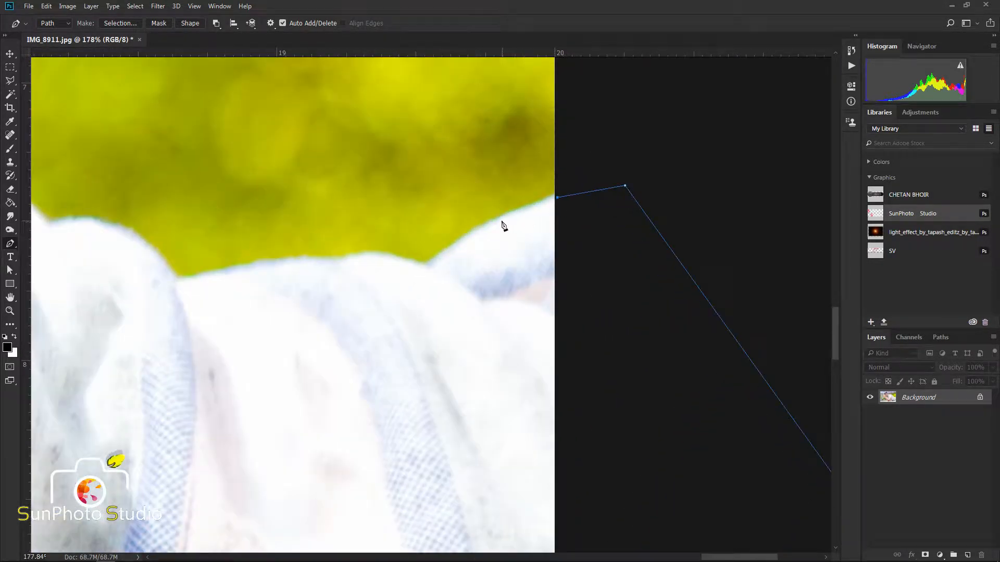
drag(495, 223, 471, 241)
click(426, 268)
drag(384, 268, 600, 210)
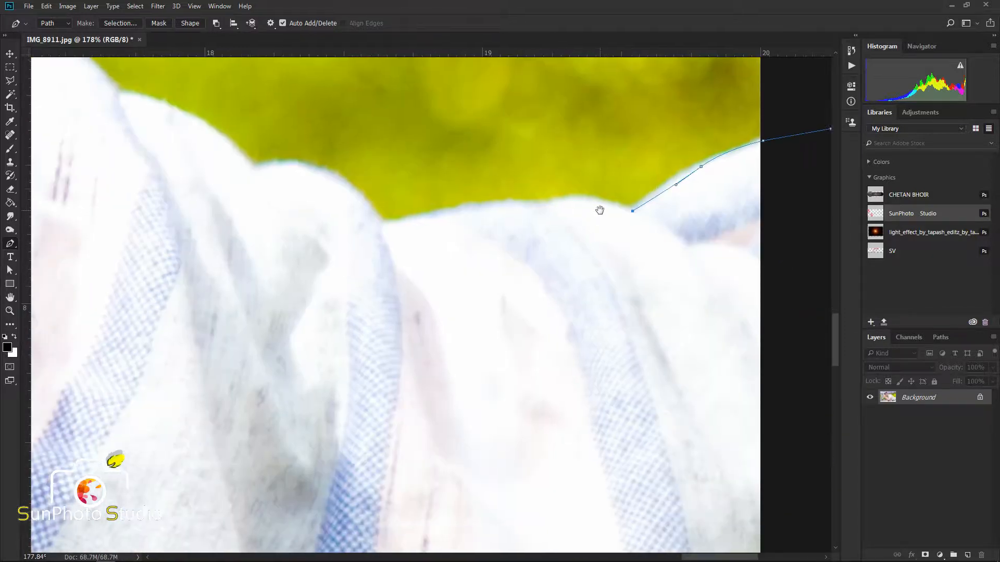
drag(535, 205, 499, 210)
click(385, 227)
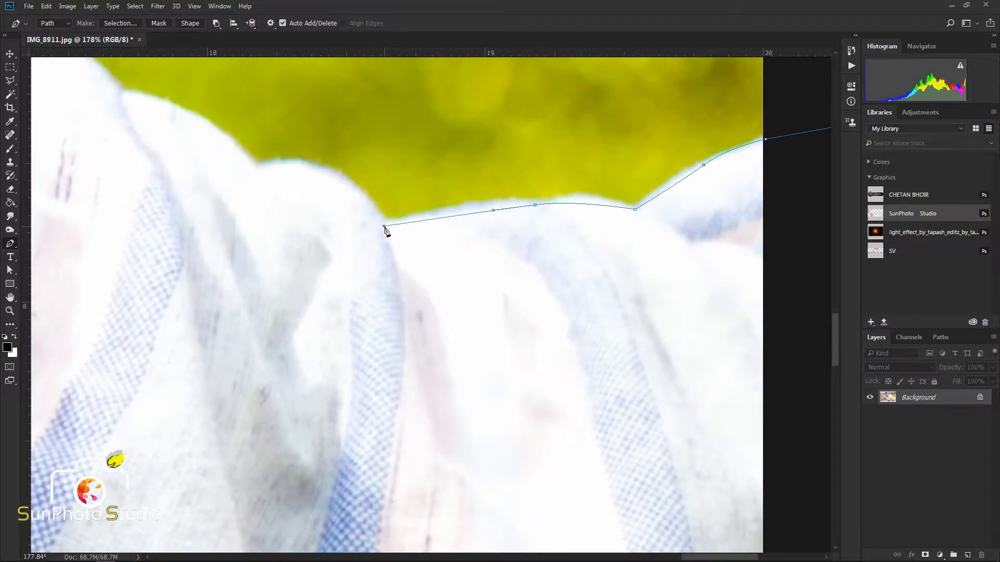
drag(386, 231, 468, 212)
click(450, 209)
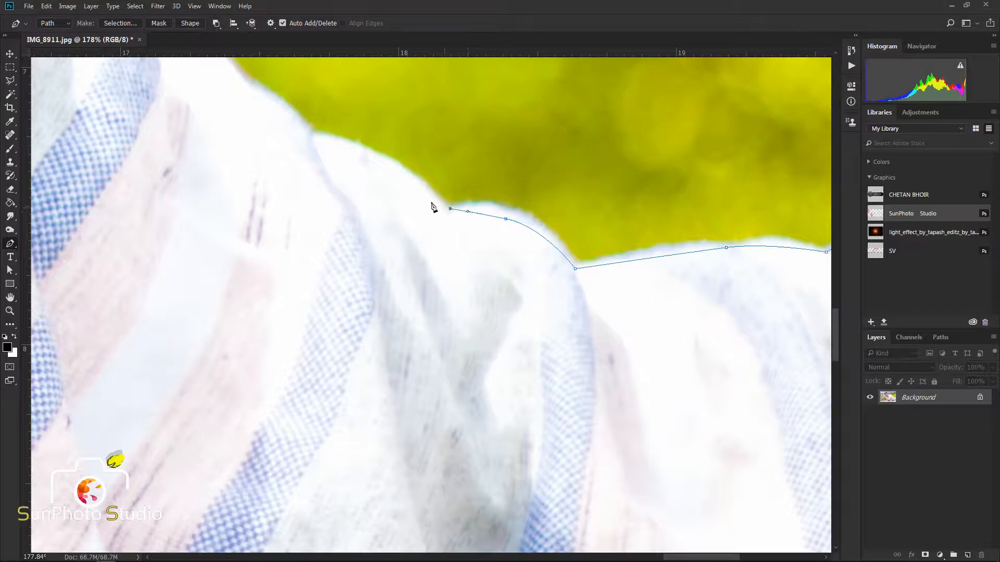
Extend the path up the lower back of the shirt, following the folds against the yellow-green background
drag(415, 193, 621, 296)
drag(594, 266, 565, 253)
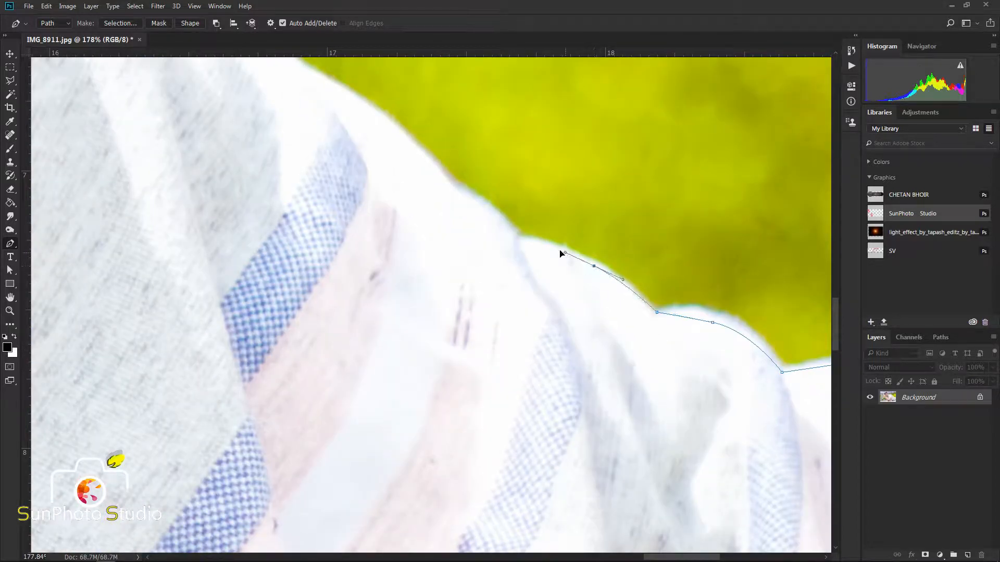
click(520, 237)
drag(549, 294, 635, 396)
click(535, 285)
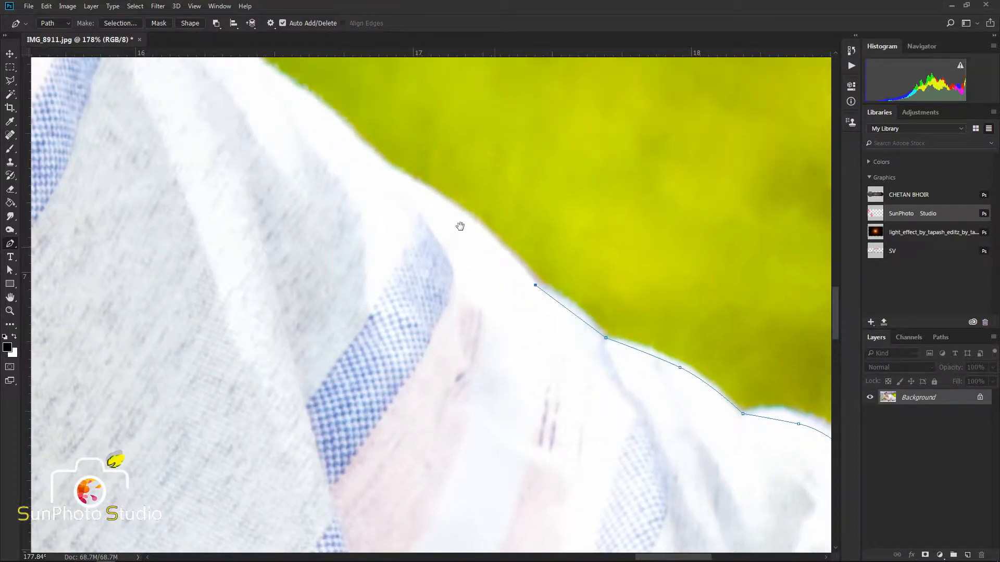
drag(456, 223, 631, 367)
drag(584, 332, 539, 295)
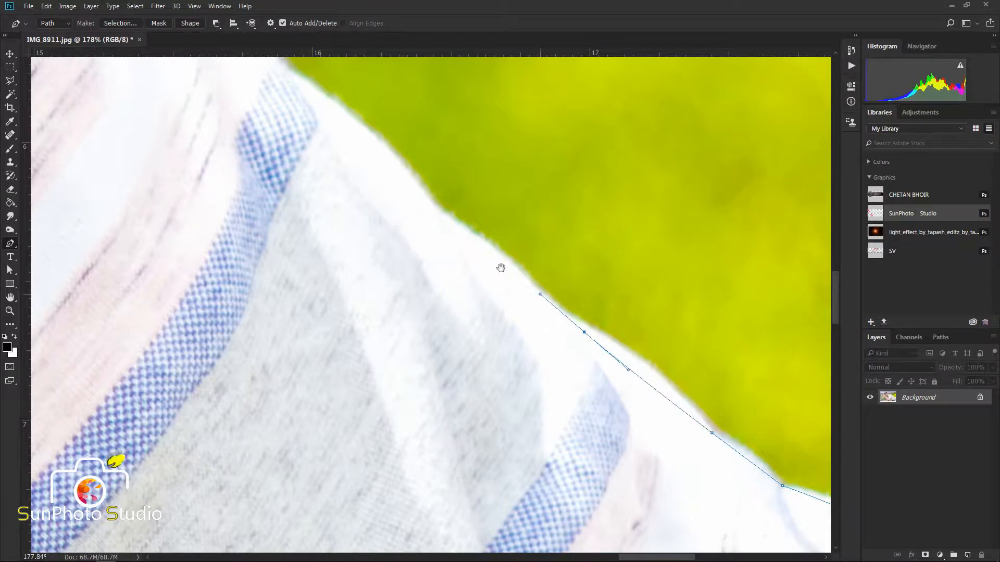
Trace the middle of the shirt's back past the blue stripes with curved path segments
drag(462, 249, 640, 426)
click(544, 301)
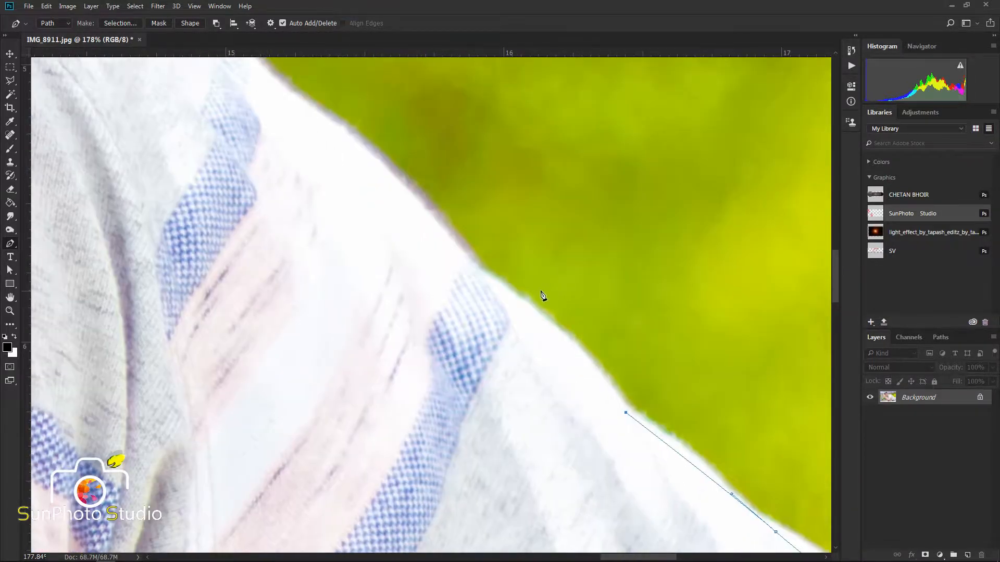
drag(509, 291, 476, 272)
drag(433, 221, 607, 349)
click(511, 256)
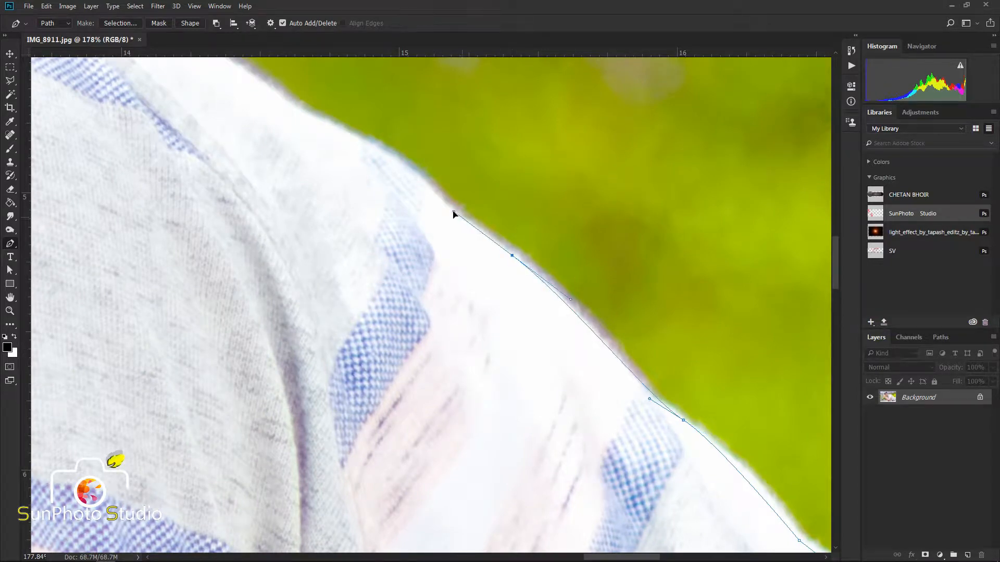
click(453, 210)
Trace the upper back of the shirt to the start of the shoulder curve
drag(486, 248, 652, 408)
drag(532, 308, 509, 294)
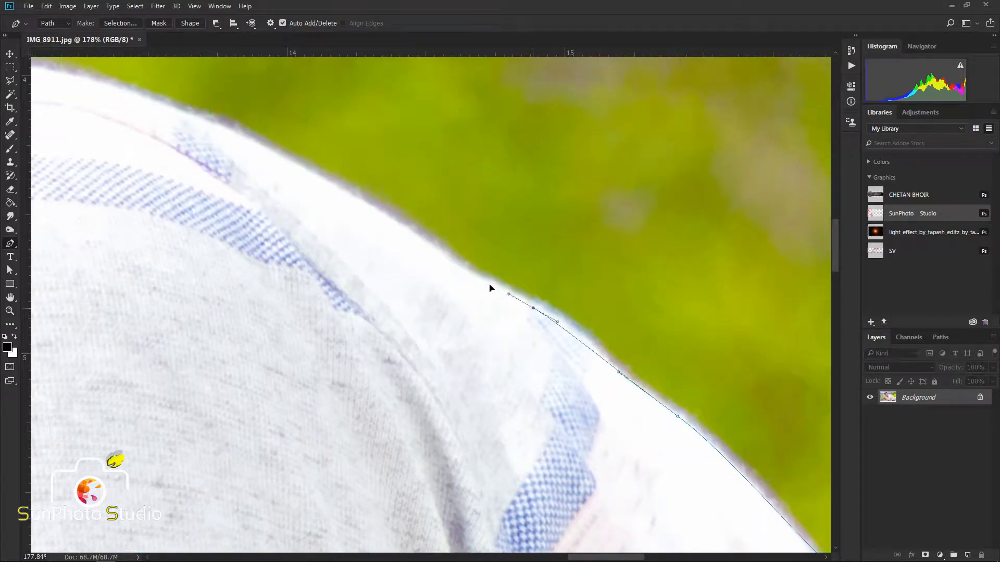
click(452, 268)
drag(399, 221, 436, 214)
drag(338, 191, 562, 216)
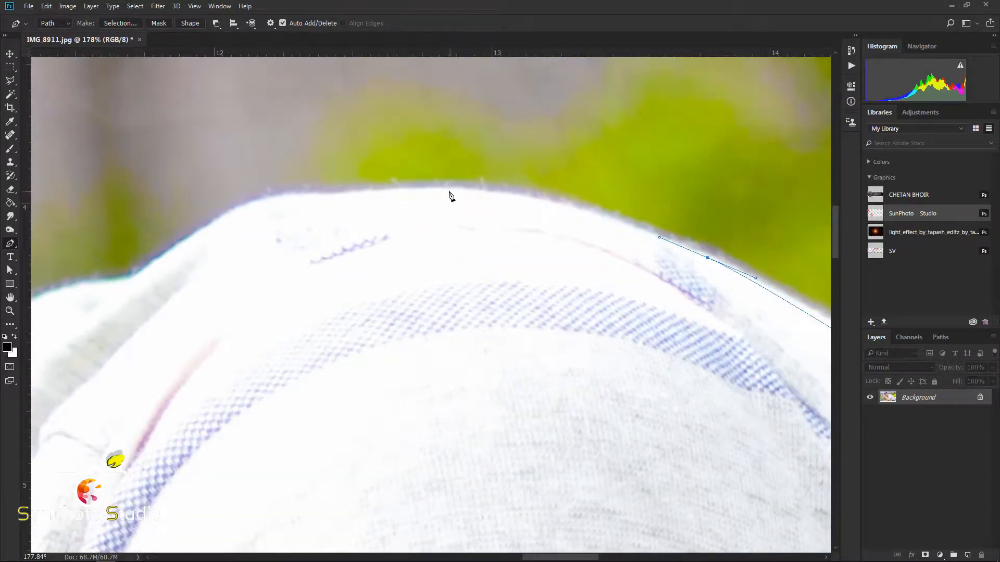
Trace the path over the top of the shoulder and down toward the collar
drag(450, 192, 580, 147)
click(325, 194)
drag(378, 211, 324, 250)
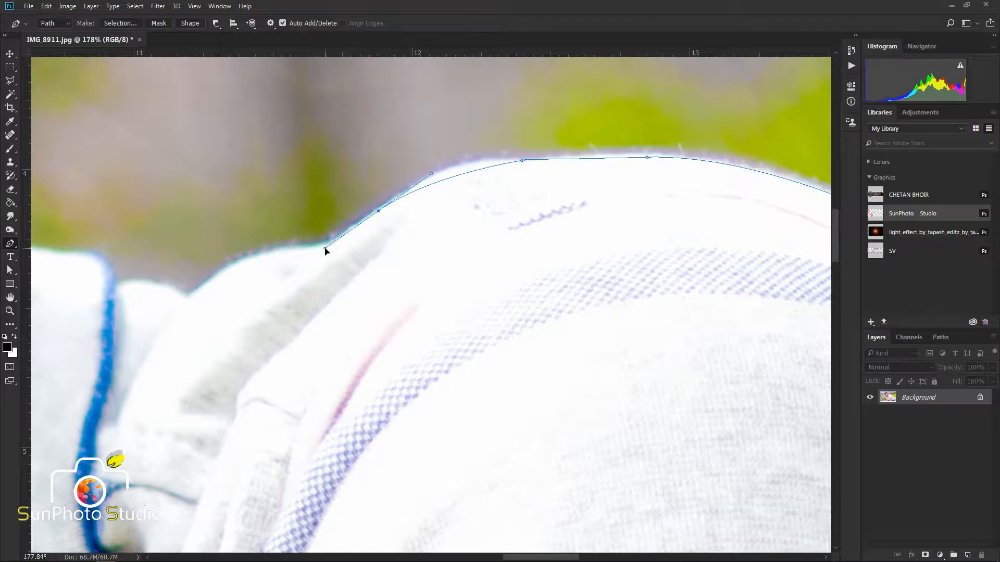
click(300, 249)
Trace the dip beside the neck and the blue-trimmed corner of the shirt collar
drag(202, 298, 434, 223)
click(358, 211)
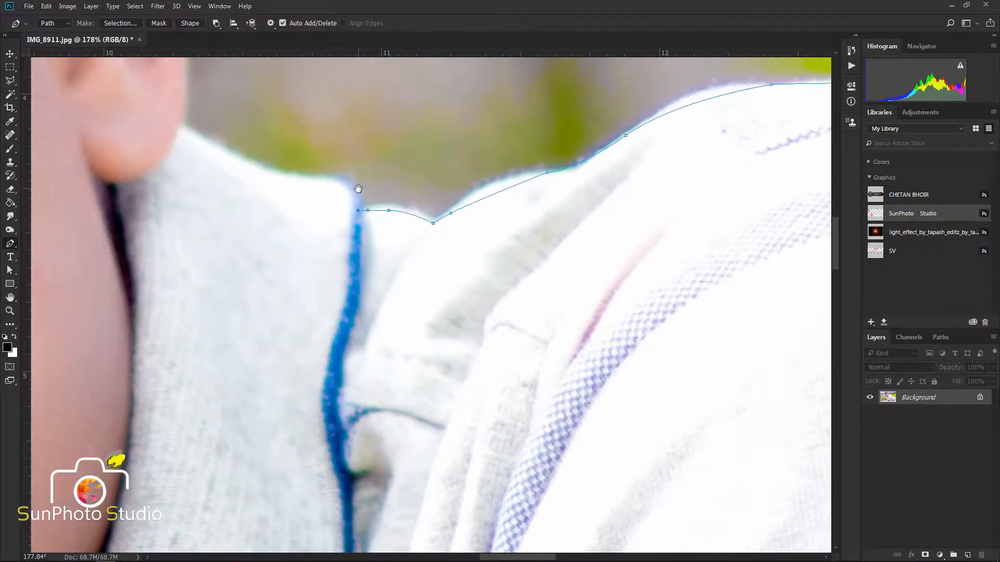
drag(357, 190, 386, 262)
drag(334, 244, 451, 275)
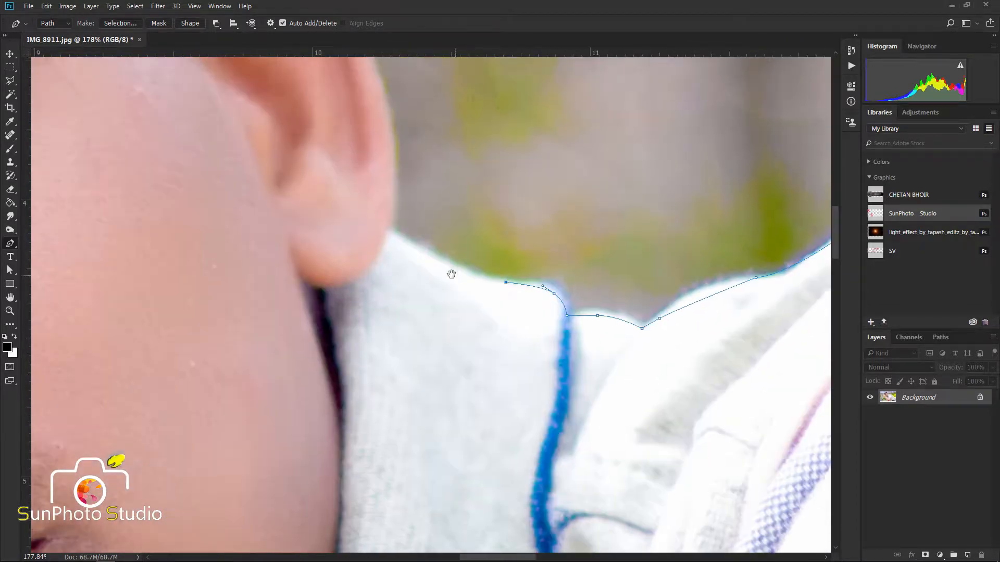
Continue the path from the collar up around the outer edge of the ear to the hair
drag(394, 149, 391, 235)
drag(377, 196, 423, 310)
click(416, 298)
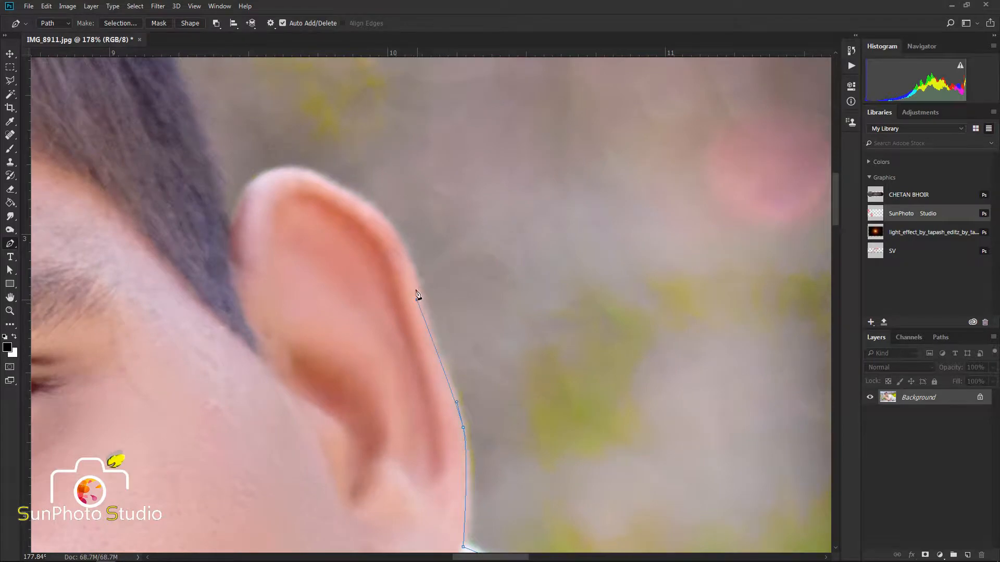
mouse_move(410, 262)
mouse_down()
mouse_move(424, 290)
mouse_move(394, 259)
mouse_up()
click(410, 278)
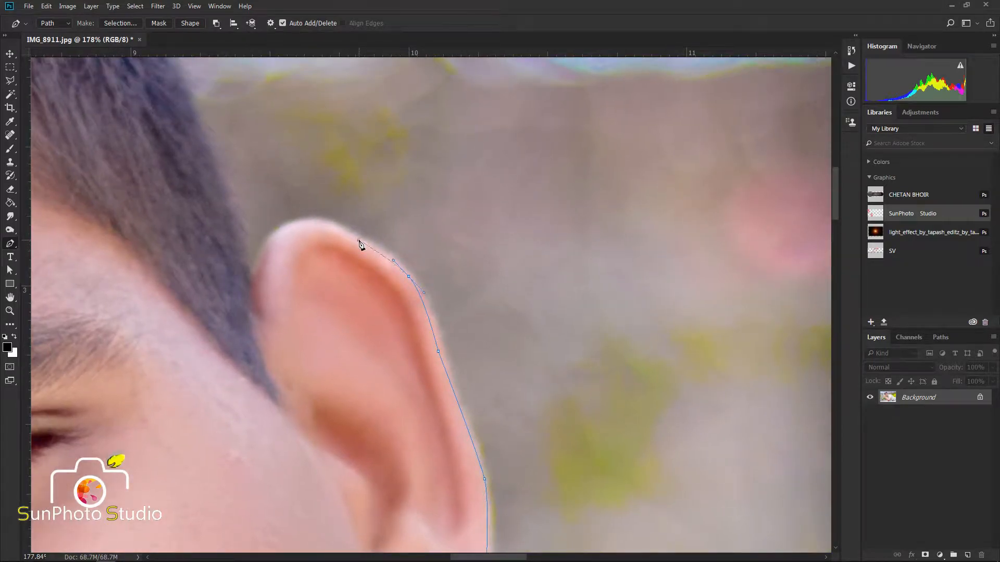
click(359, 241)
drag(329, 222, 392, 257)
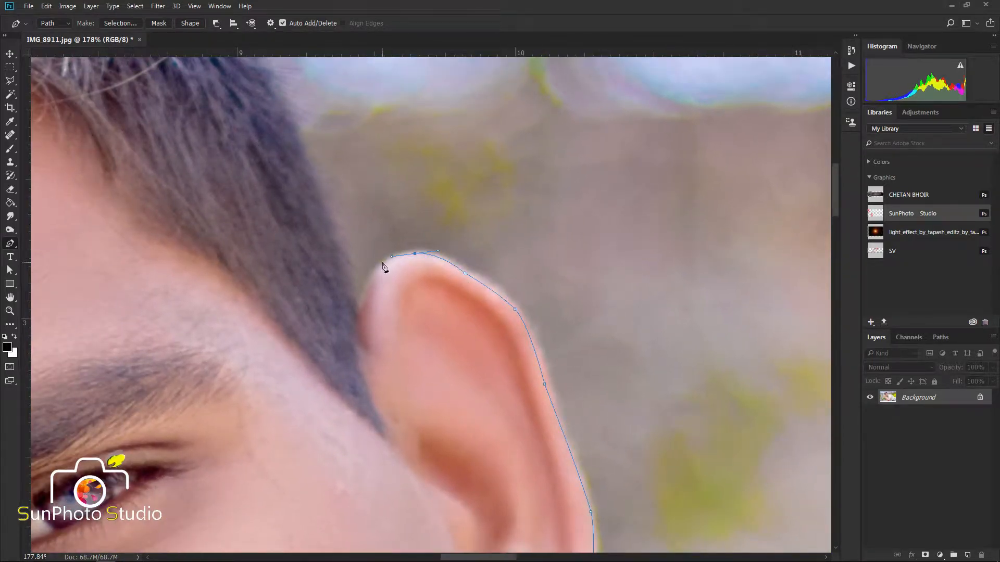
click(383, 262)
Trace the hair outline from behind the ear up the back of the head
click(329, 234)
scroll(329, 234, down, 3)
click(403, 229)
click(401, 212)
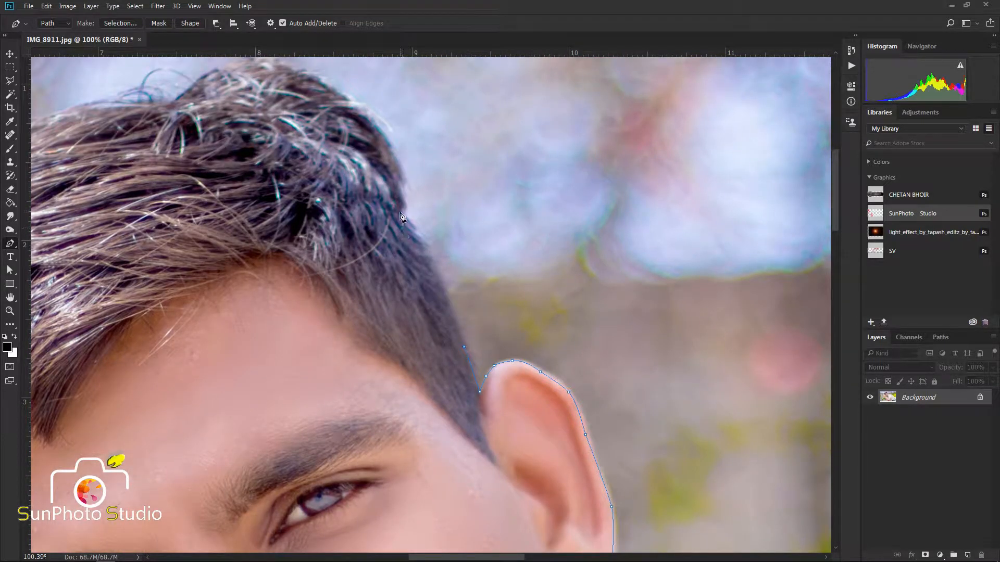
drag(393, 170, 409, 223)
click(396, 186)
click(388, 177)
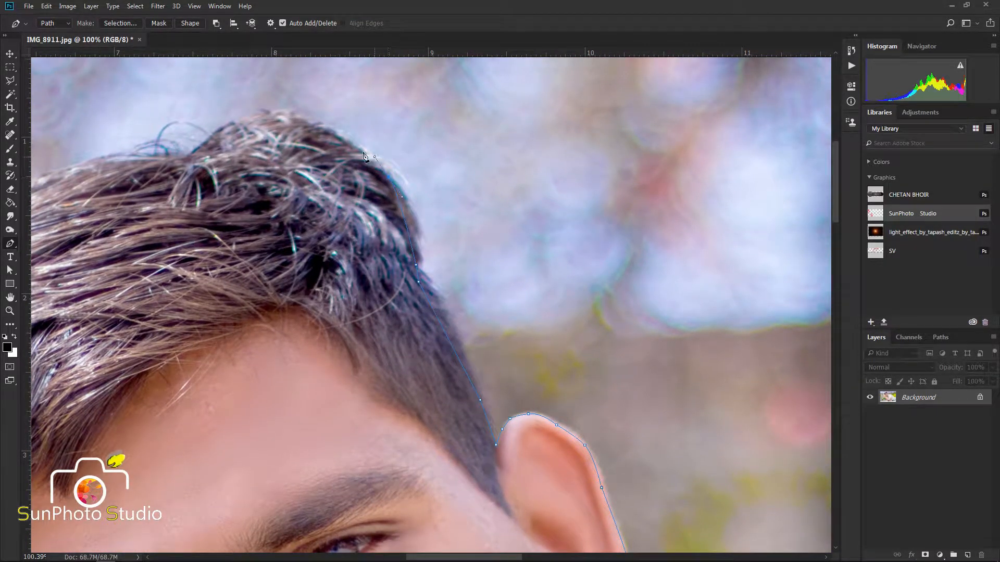
Trace the path over the tuft of hair at the top of the head
drag(343, 146, 520, 167)
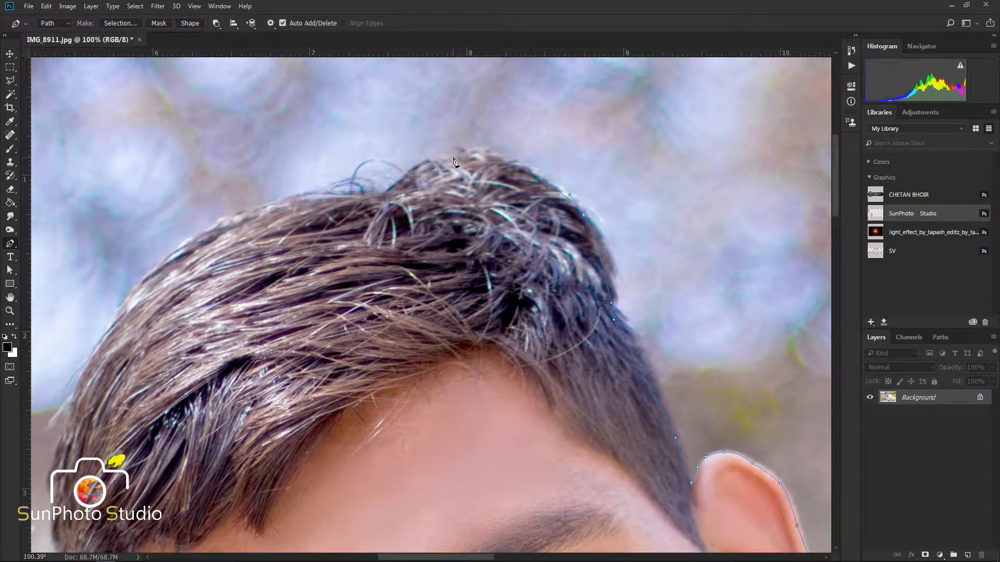
click(404, 180)
click(375, 195)
drag(339, 202, 541, 125)
Trace the front outline of the hair from the crown down toward the temple
drag(428, 144, 391, 168)
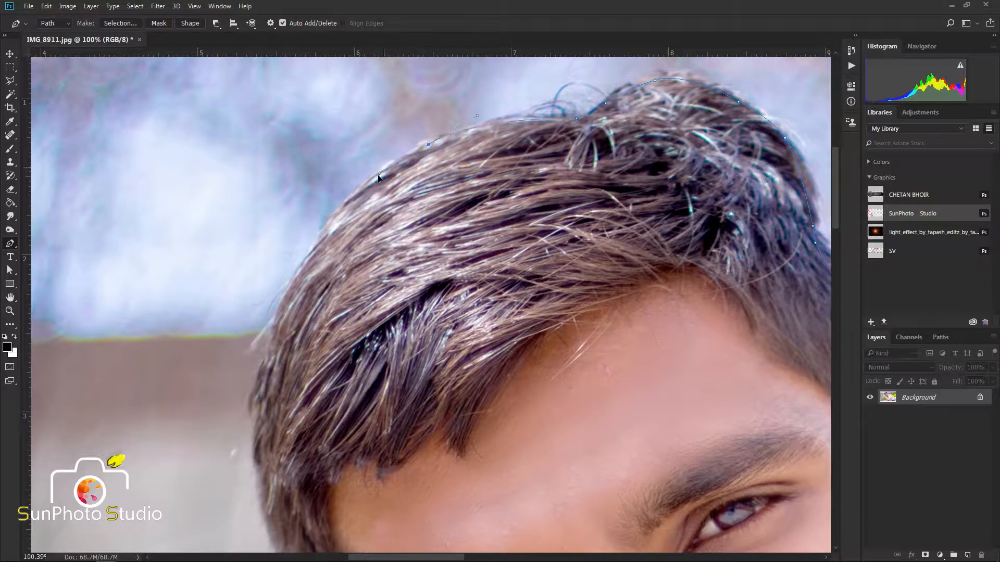
click(371, 179)
drag(342, 215, 368, 206)
click(288, 293)
drag(282, 326, 357, 186)
drag(330, 290, 330, 302)
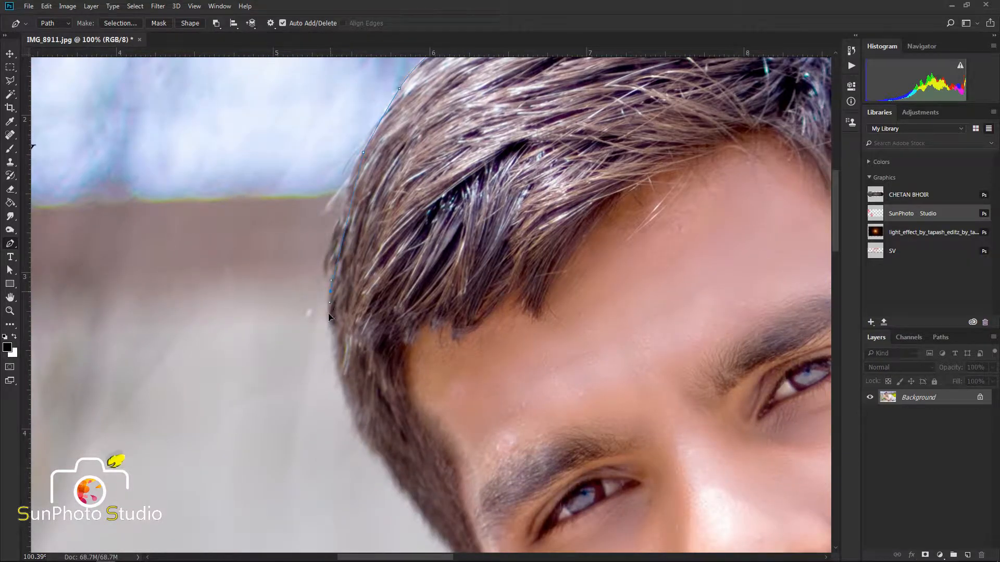
Trace the sideburn's outer edge down to the fingertip beside the face
scroll(330, 320, down, 3)
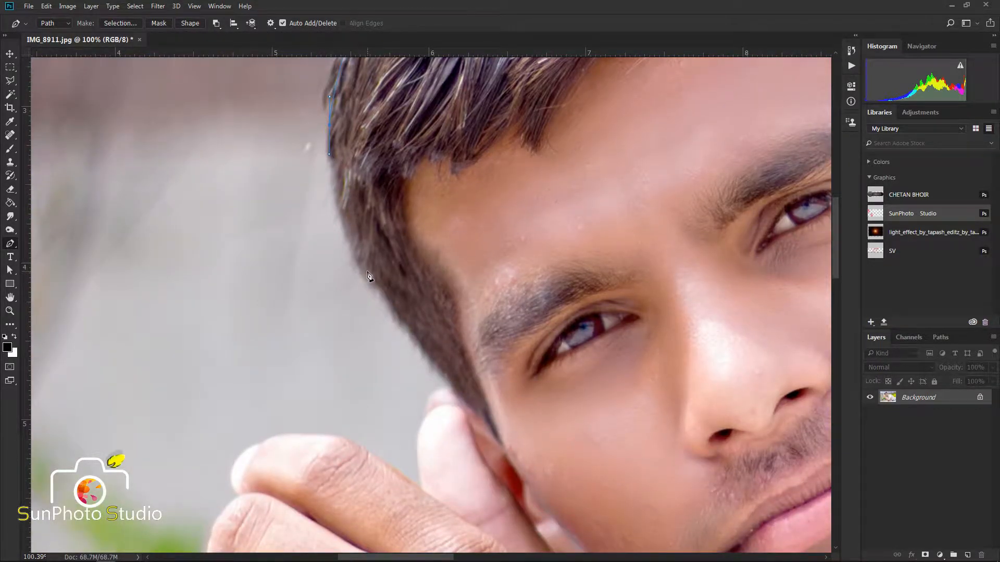
click(441, 365)
drag(447, 409, 478, 220)
Trace the raised finger beside the cheek down to where it meets the clasped hand
scroll(505, 214, up, 5)
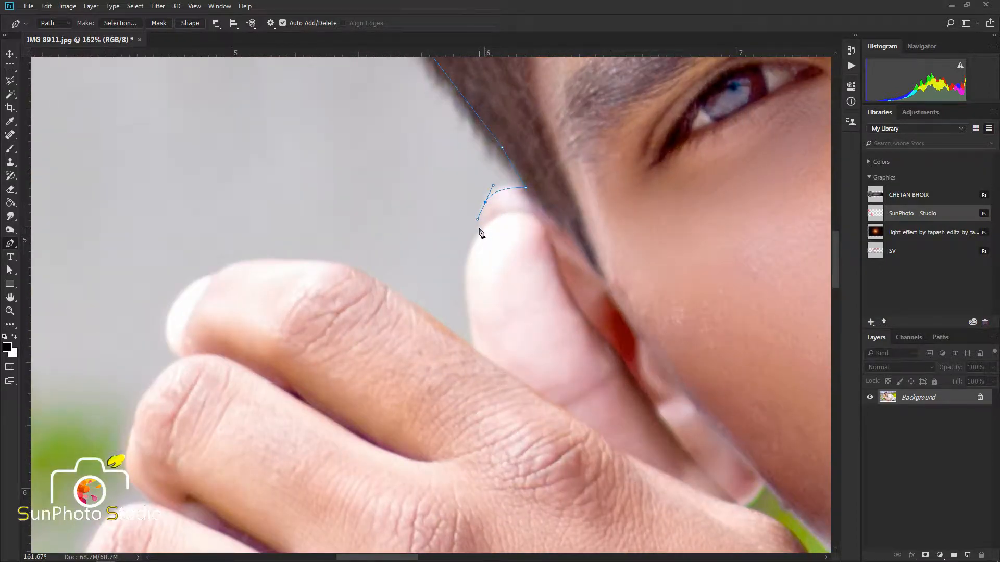
drag(471, 281, 470, 247)
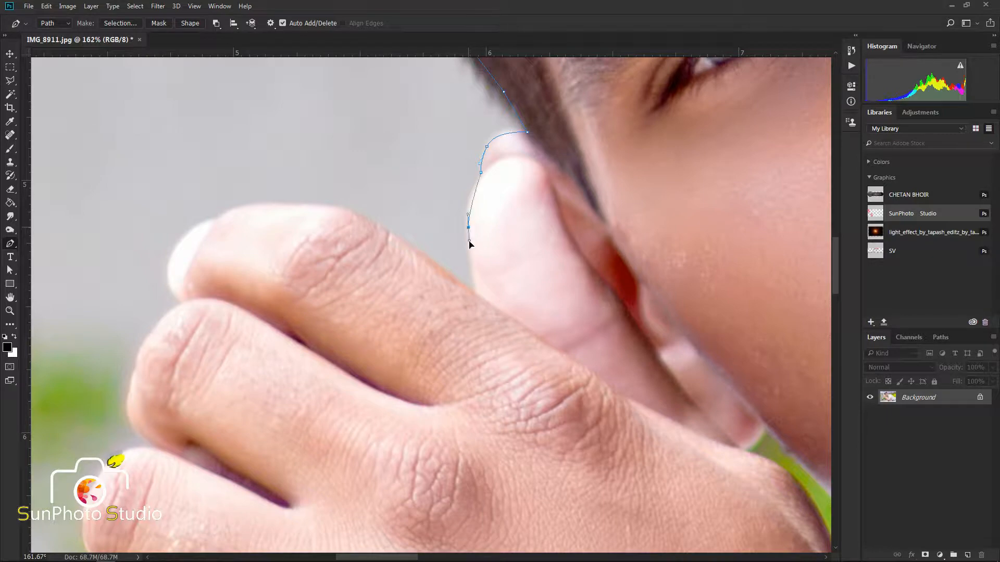
click(473, 279)
click(477, 295)
Trace the clasped hand's uppermost curled finger from the knuckle around the fingertip to the second finger
click(393, 236)
scroll(411, 237, up, 3)
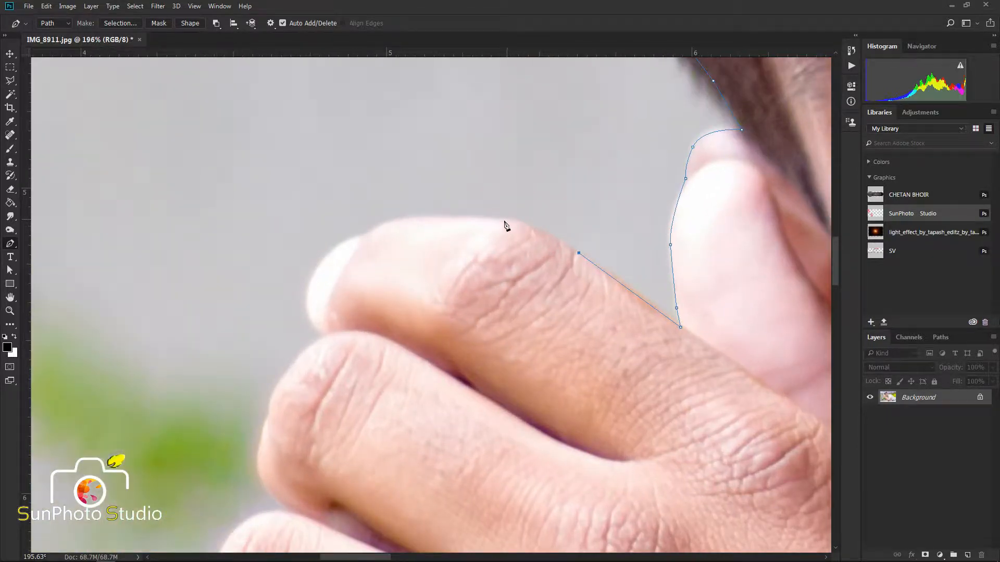
drag(502, 221, 542, 205)
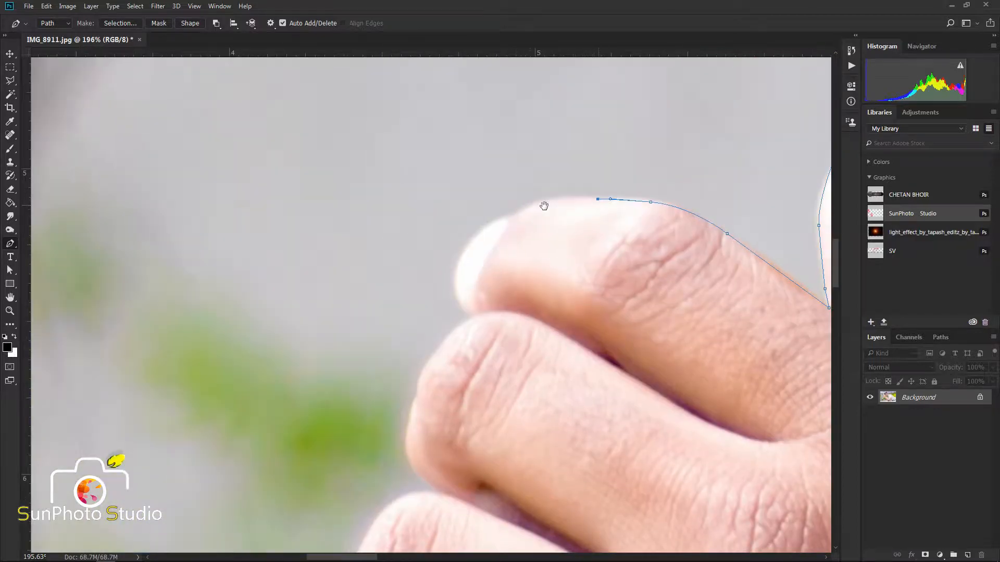
click(530, 206)
click(516, 213)
drag(466, 262, 528, 251)
click(537, 215)
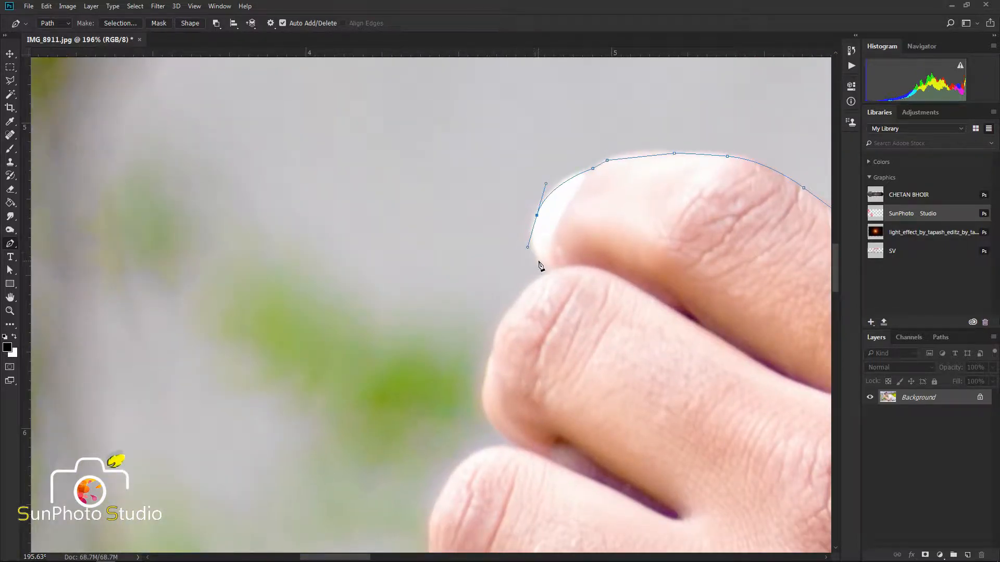
click(539, 260)
click(552, 270)
Trace the outer curve of the second finger down to where it meets the third finger
scroll(493, 326, down, 3)
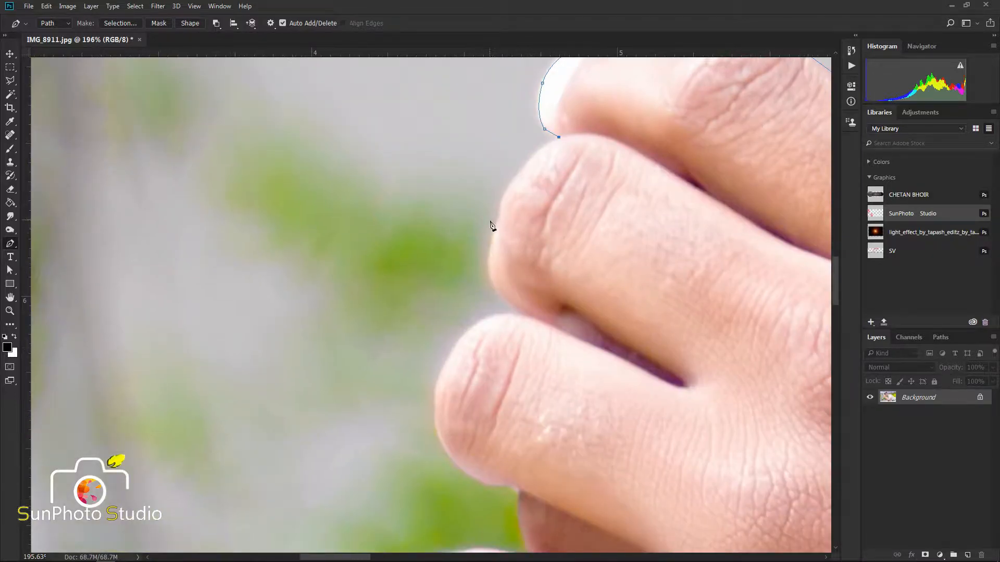
drag(502, 203, 498, 220)
drag(502, 299, 510, 304)
click(527, 316)
Trace around the tip of the third finger to its underside
scroll(513, 201, down, 4)
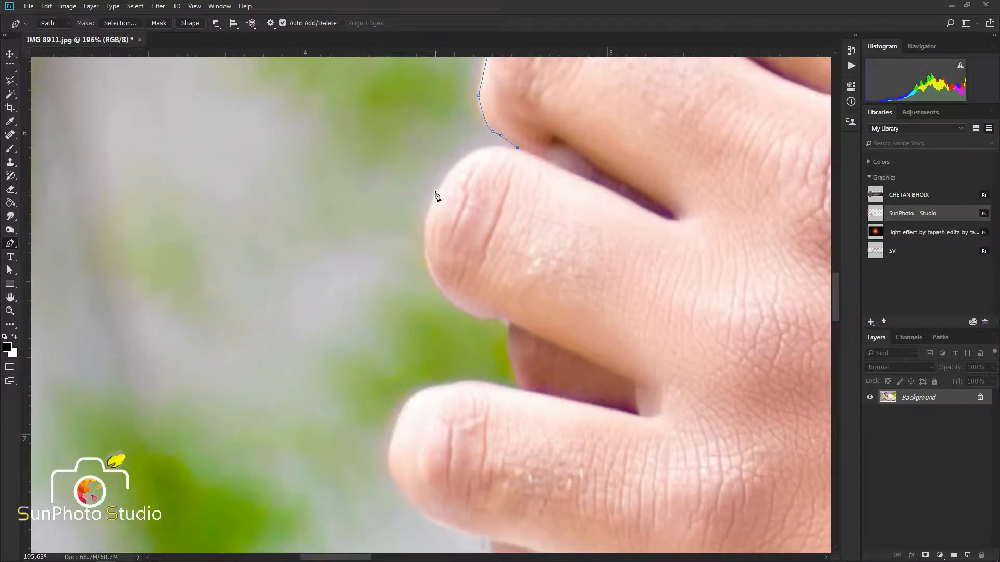
drag(435, 190, 426, 233)
drag(438, 284, 449, 299)
click(472, 313)
click(496, 314)
Trace across the gap below the third finger and around the fourth finger's tip to its underside
scroll(515, 330, down, 4)
scroll(514, 330, right, 1)
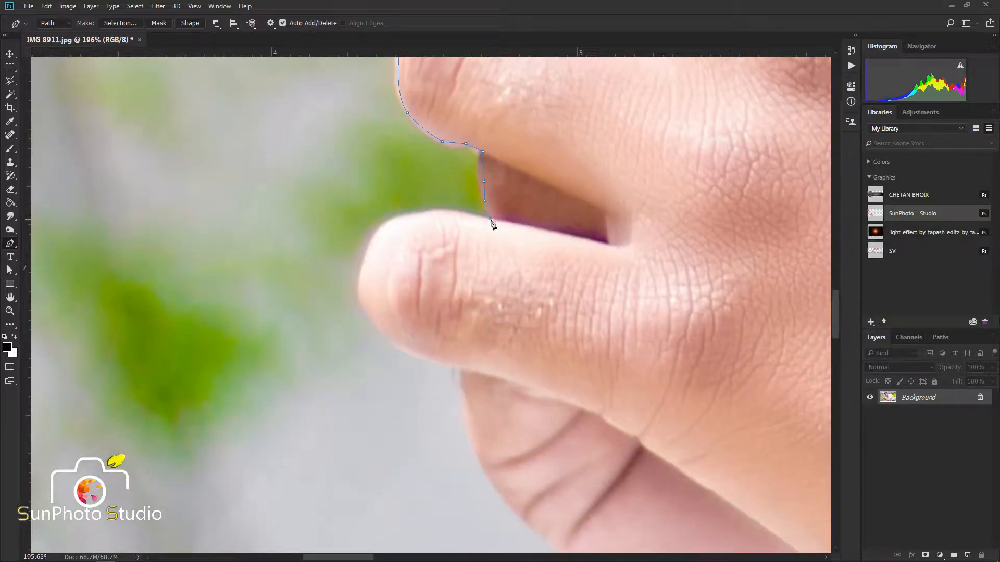
scroll(492, 224, down, 2)
scroll(492, 224, left, 1)
drag(469, 119, 445, 125)
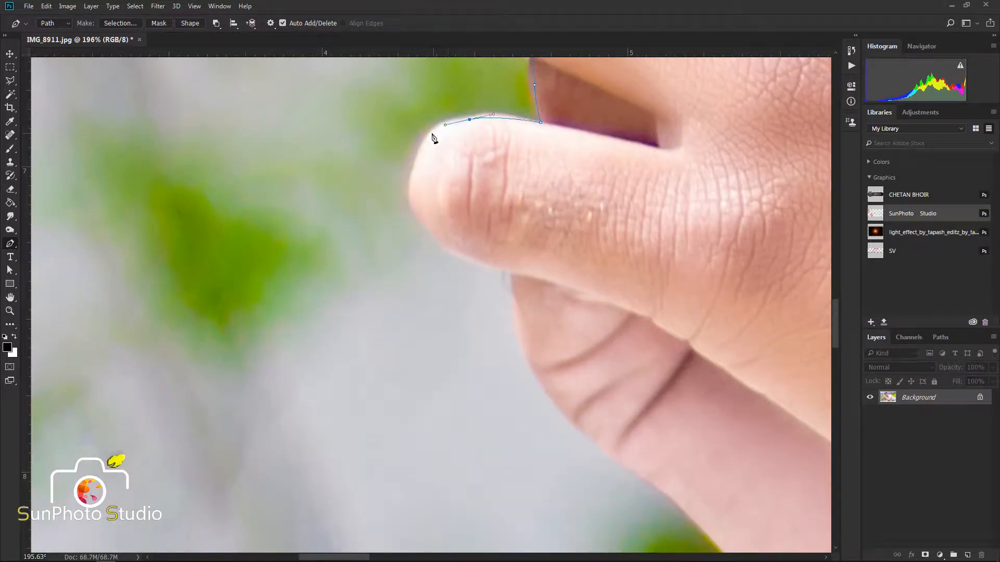
click(427, 135)
click(411, 183)
click(411, 200)
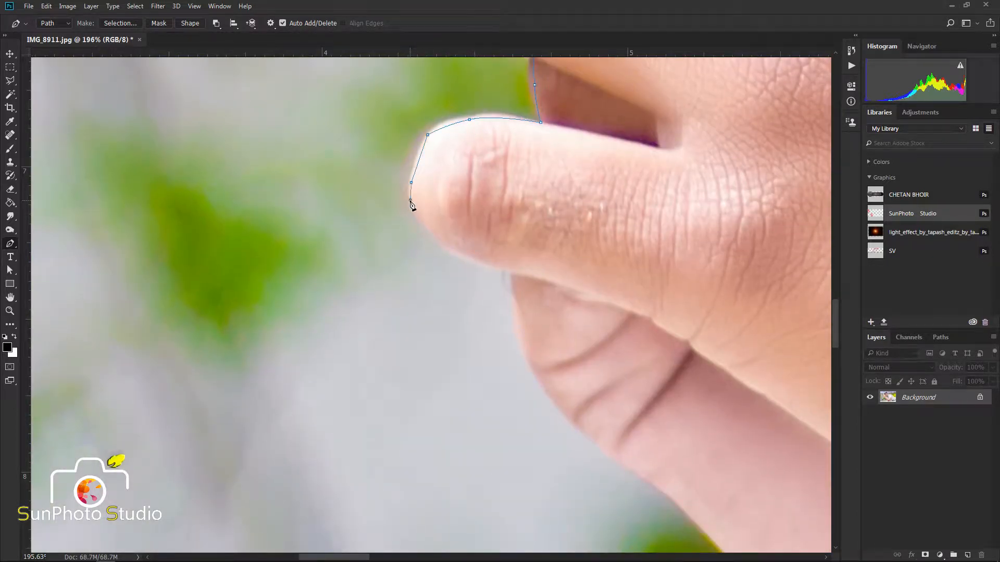
click(425, 225)
click(440, 244)
click(473, 261)
click(513, 271)
Trace the outer edge of the other hand below the fourth finger, past its skin folds
scroll(473, 134, down, 4)
scroll(469, 136, right, 1)
drag(494, 214, 519, 238)
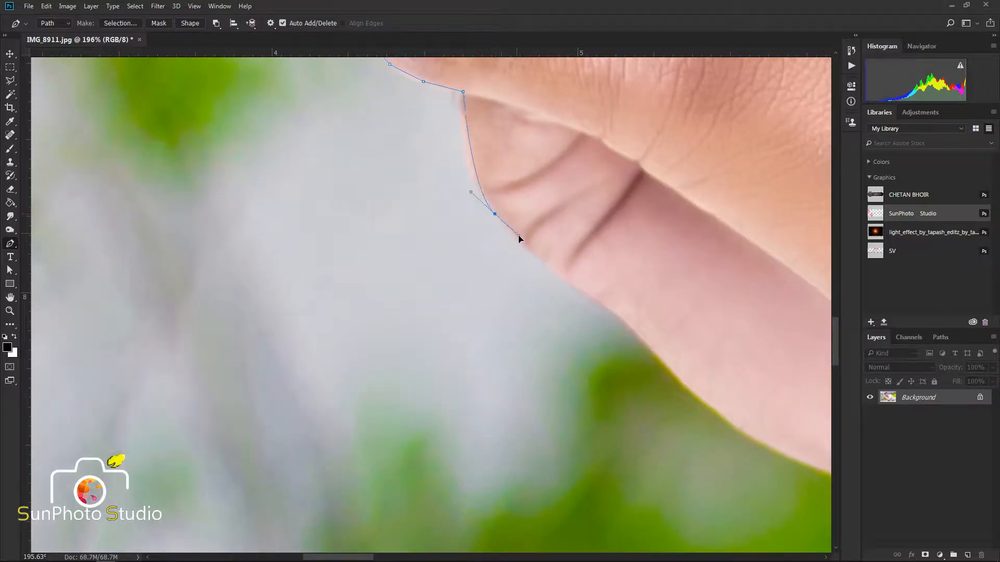
click(567, 281)
key(space)
drag(638, 310, 515, 137)
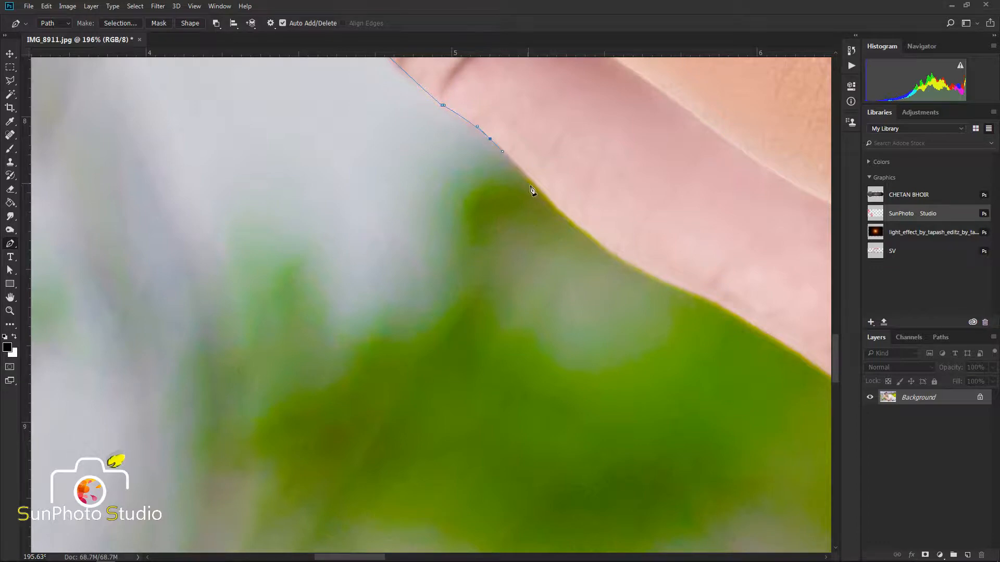
Trace the lower hand's edge against the green foliage toward the wrist
drag(536, 183, 542, 189)
key(space)
drag(613, 255, 454, 129)
click(468, 138)
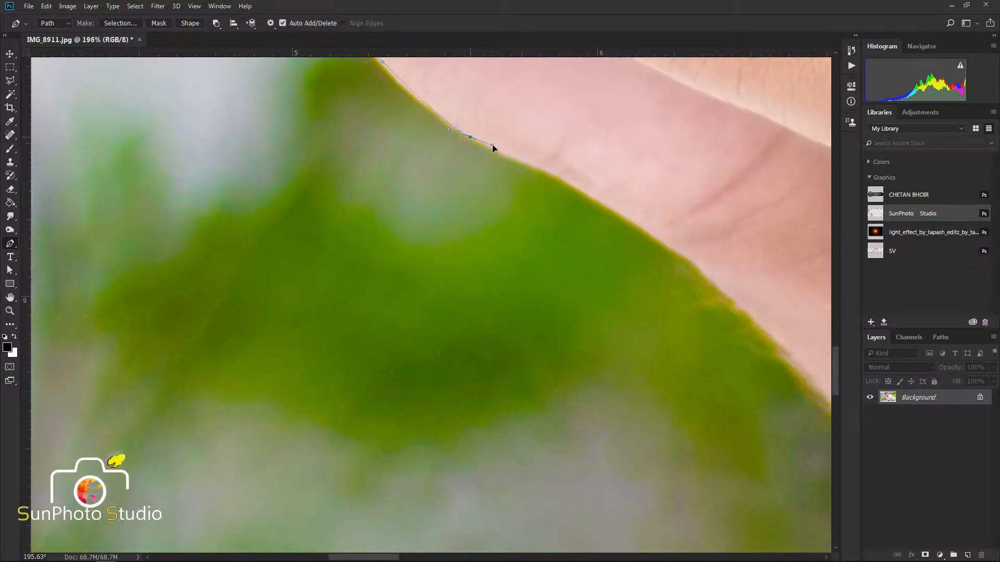
click(494, 146)
click(556, 170)
Trace the outer edge of the wrist and upper forearm against the blurred foliage
scroll(542, 172, down, 2)
drag(584, 199, 533, 165)
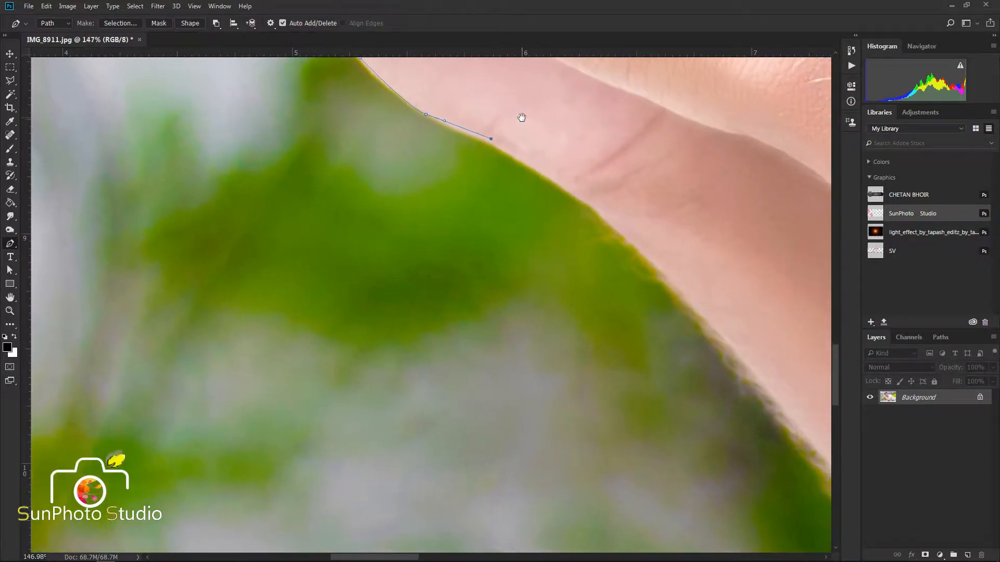
scroll(642, 244, up, 2)
drag(595, 205, 625, 234)
click(656, 270)
drag(736, 357, 629, 254)
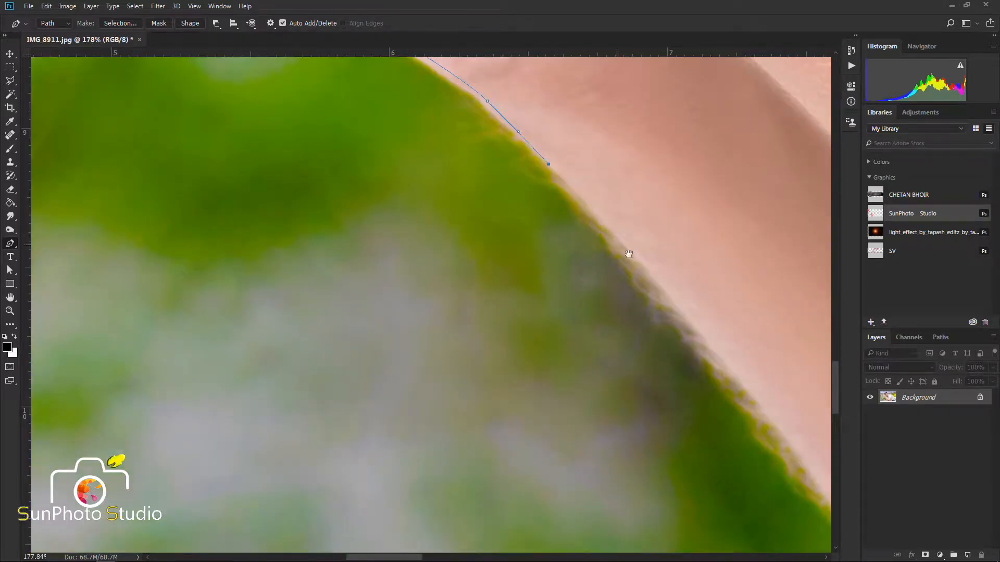
click(640, 263)
drag(647, 291, 581, 227)
click(640, 275)
drag(675, 334, 517, 148)
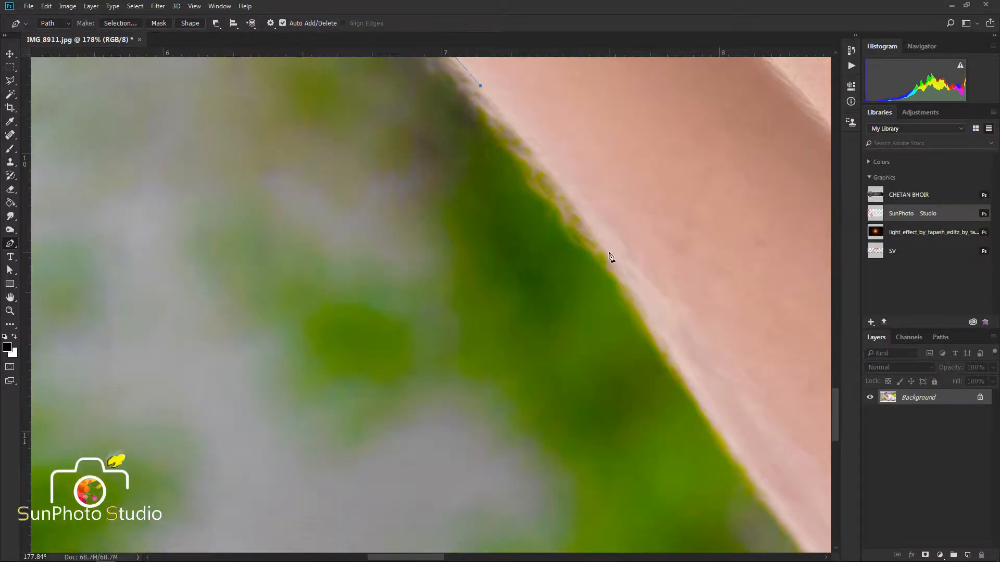
click(611, 257)
Trace the outer edge of the lower forearm down to the elbow resting on the ledge
scroll(531, 208, down, 4)
drag(574, 273, 493, 169)
click(597, 289)
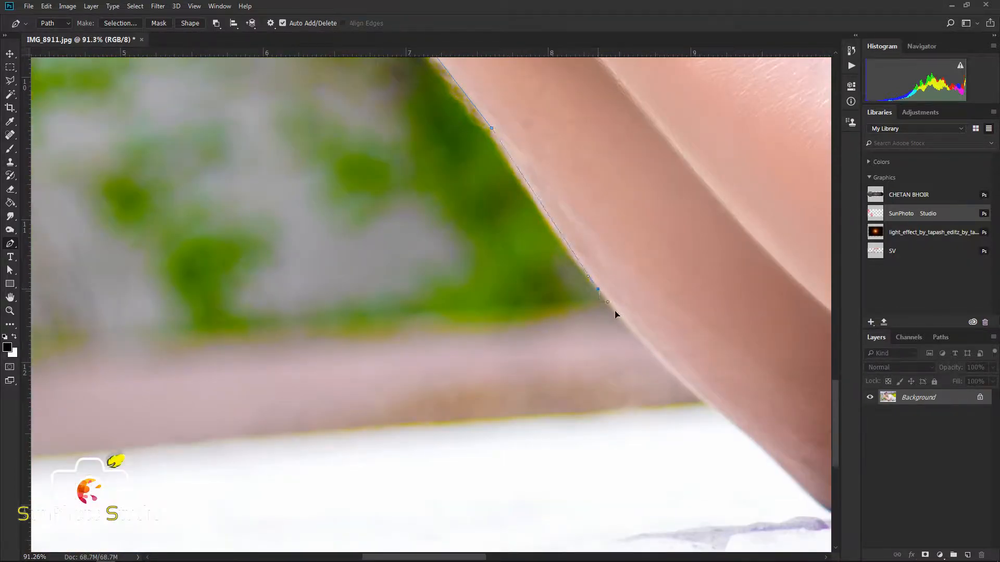
click(651, 354)
drag(660, 357, 467, 164)
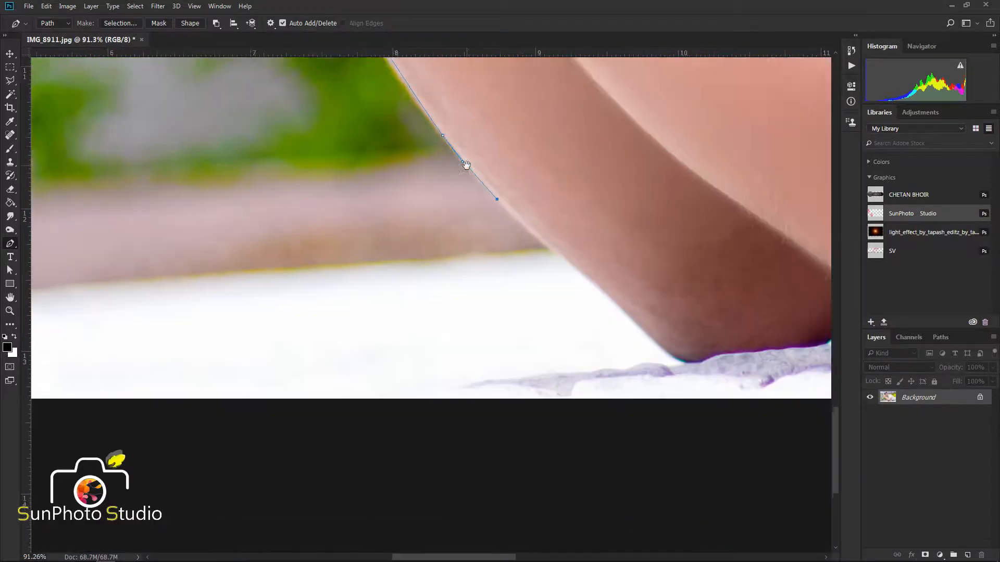
scroll(594, 283, up, 3)
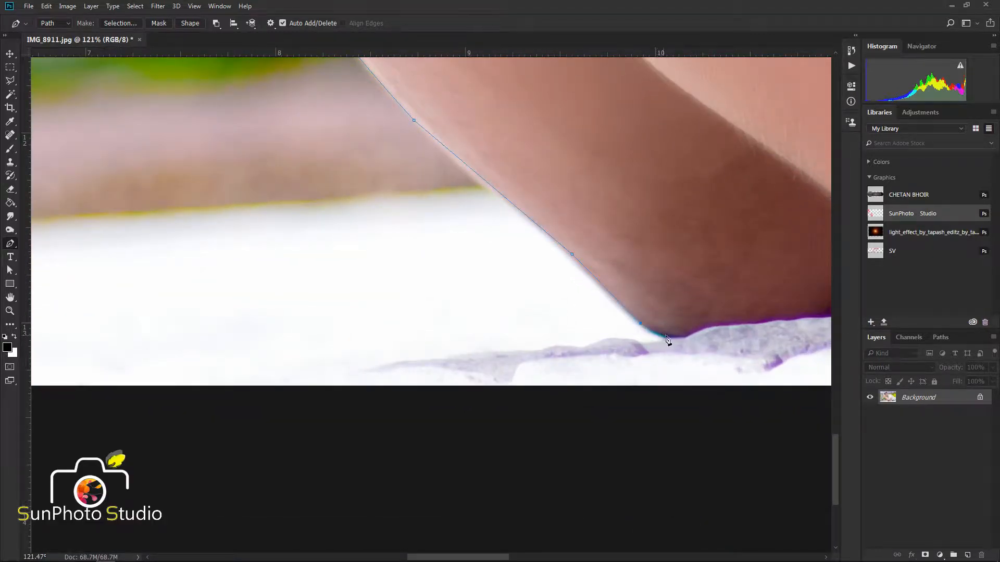
Trace from the elbow tip along the upper edge of the grey stone strip to its far end
drag(725, 330, 393, 291)
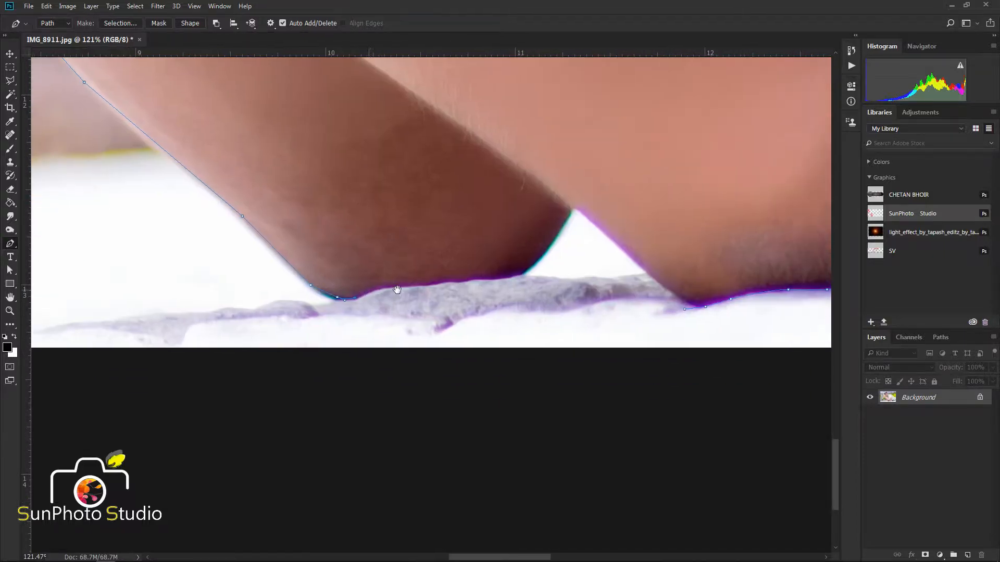
click(311, 303)
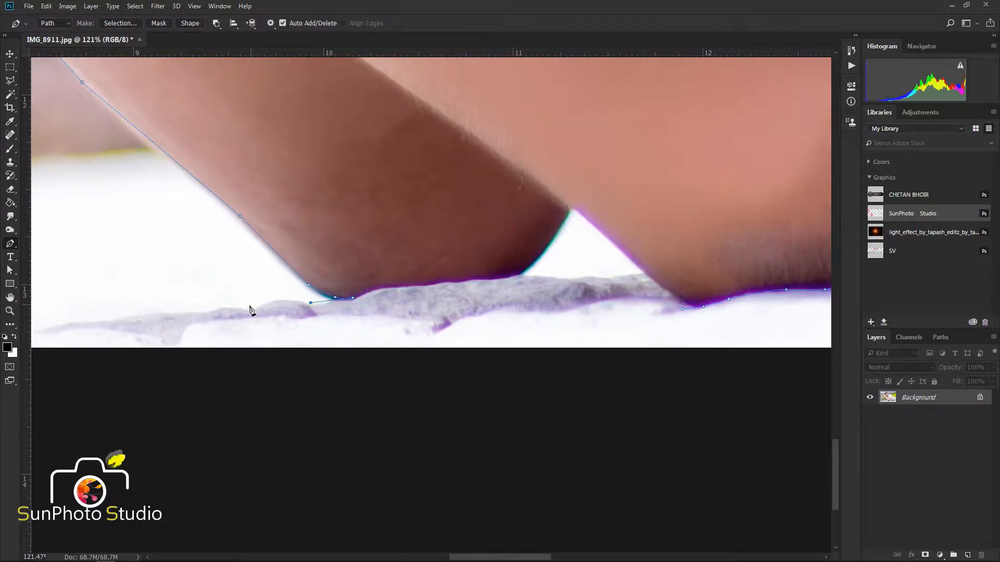
click(249, 308)
click(140, 312)
drag(57, 332, 262, 295)
click(253, 288)
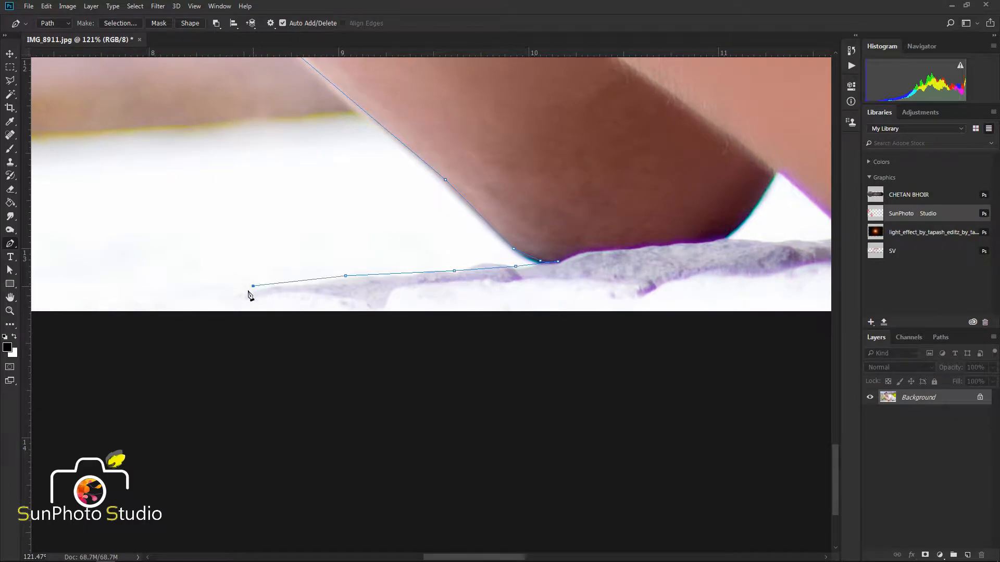
click(235, 294)
Run the path back beneath the stone strip and close it at its starting point under the second elbow
scroll(297, 350, down, 5)
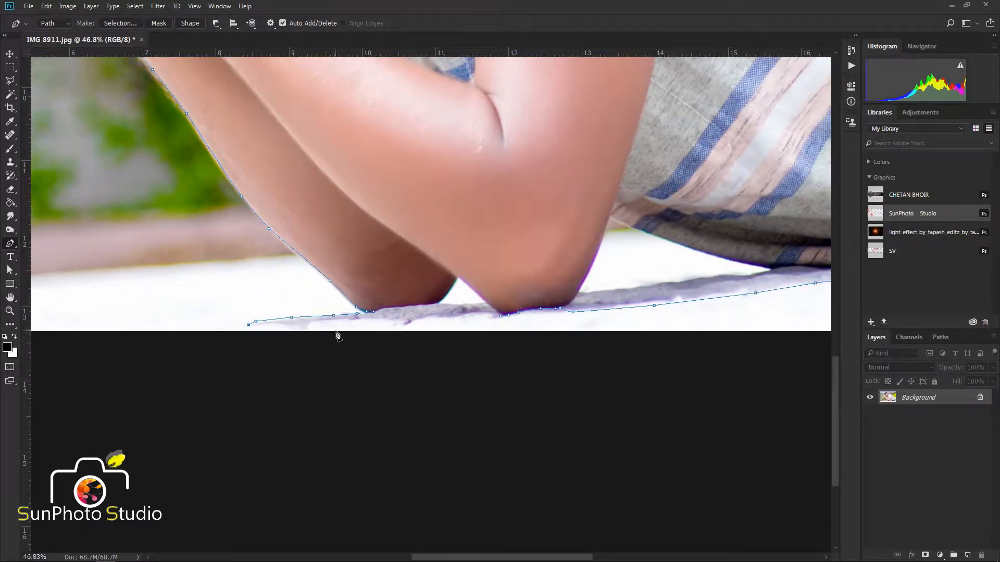
click(335, 331)
click(458, 325)
click(500, 320)
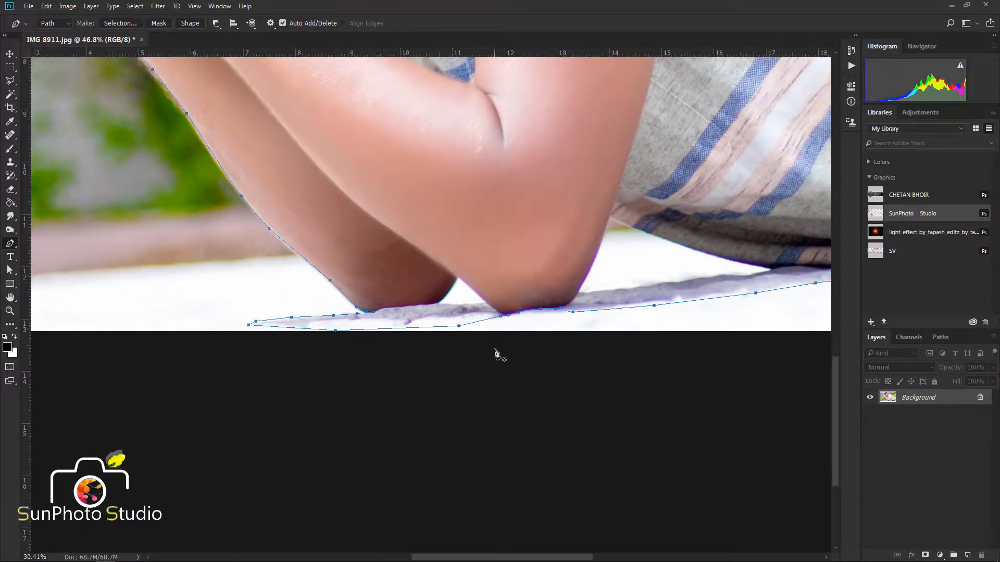
Set the closed body path's operation to Combine Shapes
scroll(495, 352, down, 4)
scroll(372, 257, up, 3)
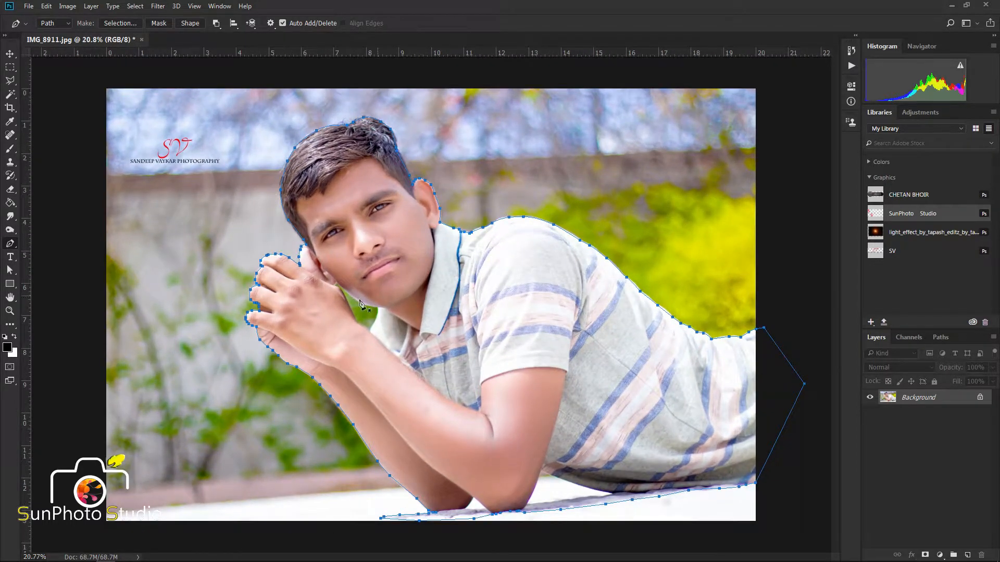
scroll(372, 256, down, 3)
scroll(372, 256, down, 1)
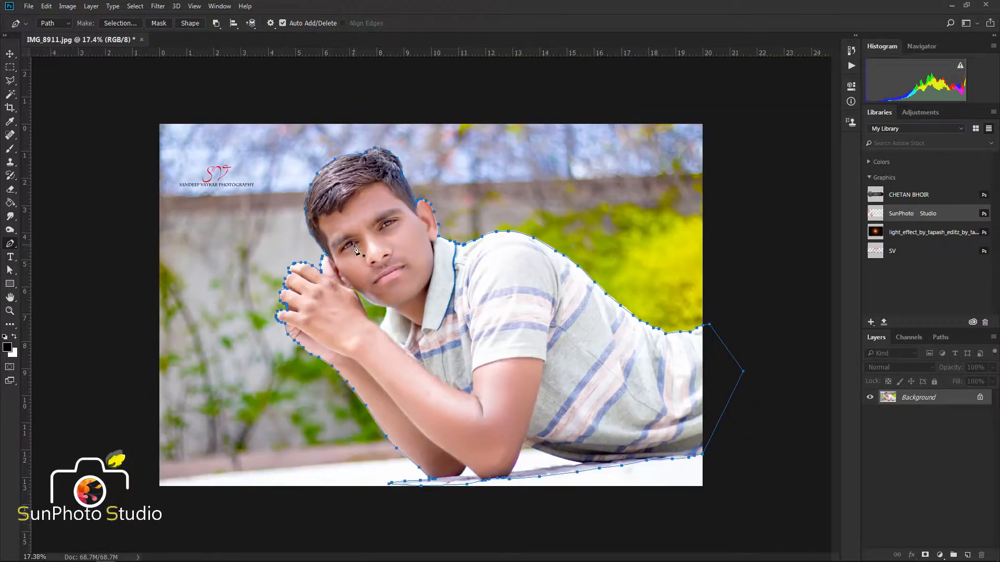
click(216, 23)
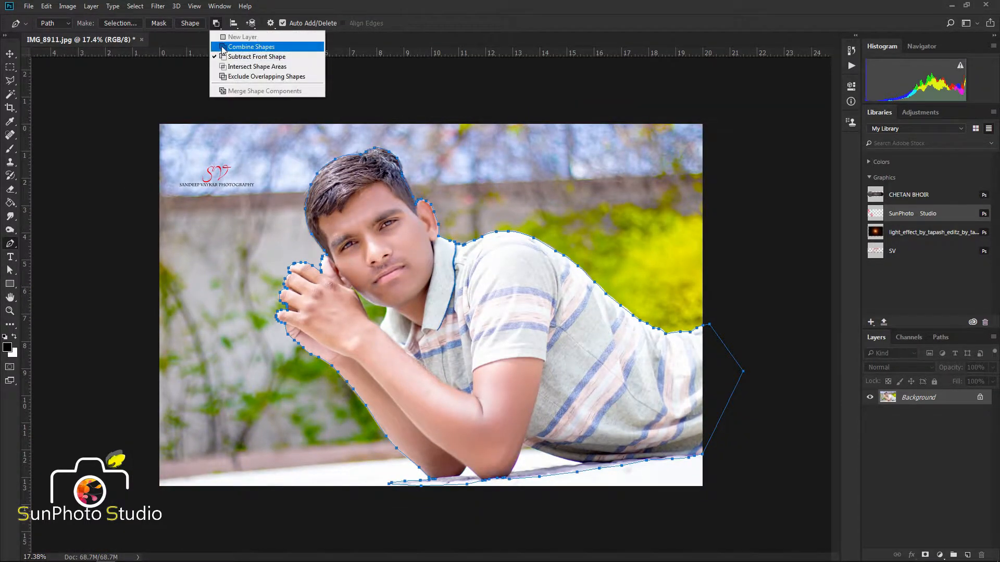
click(224, 52)
Start a second path in the green gap under the face and trace the jawline to the shirt collar
scroll(310, 294, up, 3)
scroll(310, 294, up, 3)
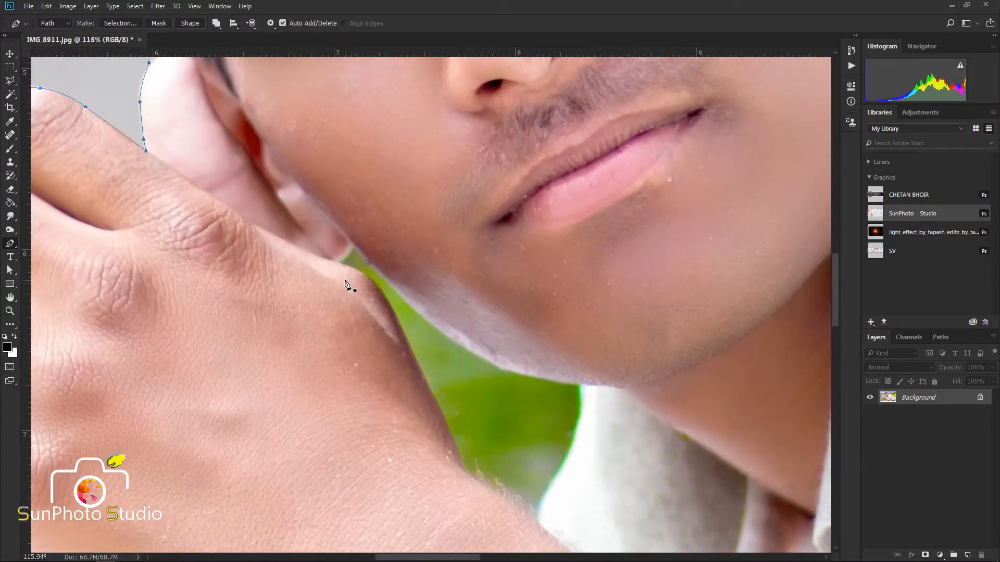
click(349, 238)
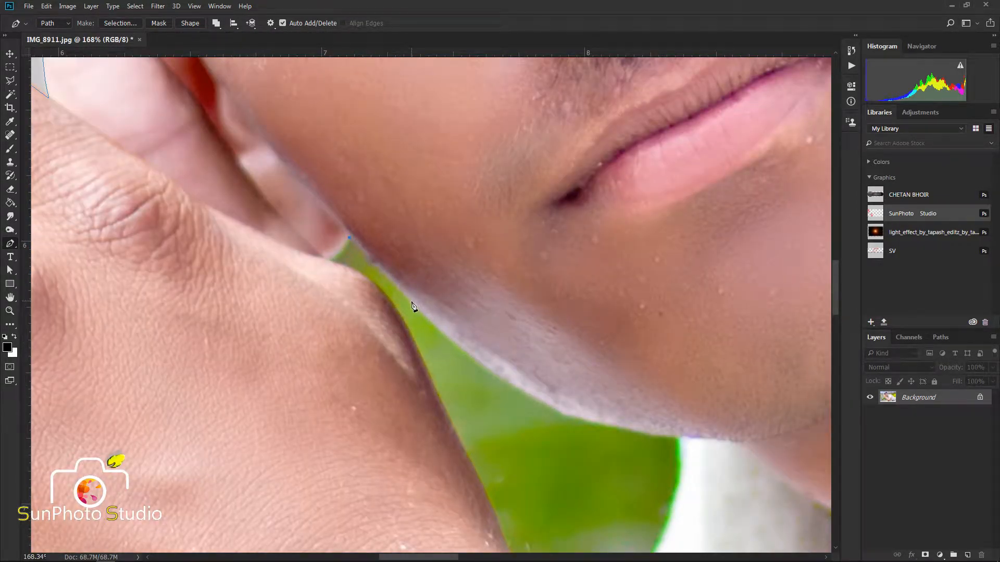
click(470, 355)
click(578, 416)
click(633, 430)
drag(725, 445, 461, 228)
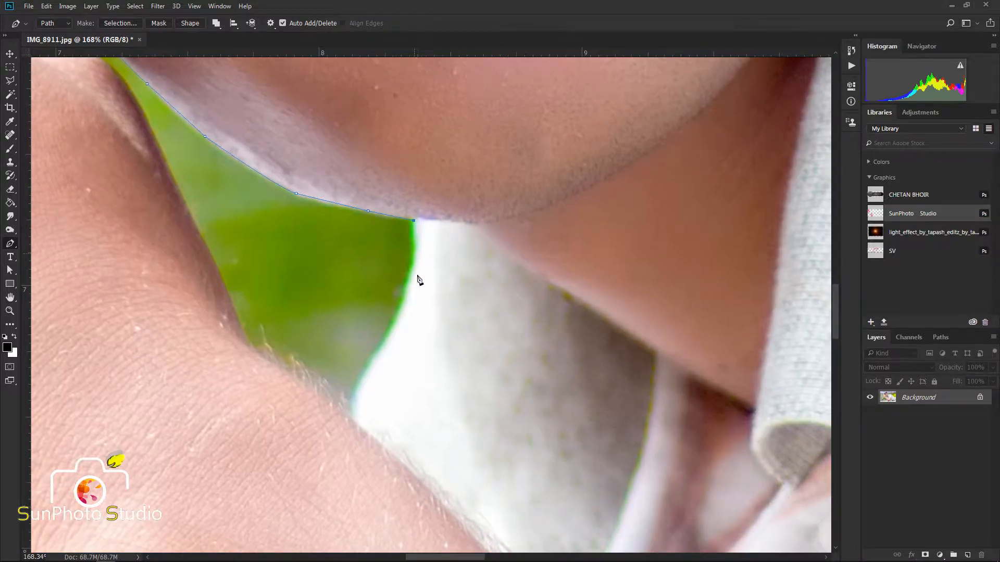
Trace the gap's edge down the collar to the forearm and back along the wrist
drag(413, 284, 388, 355)
click(356, 421)
click(300, 385)
drag(218, 261, 354, 410)
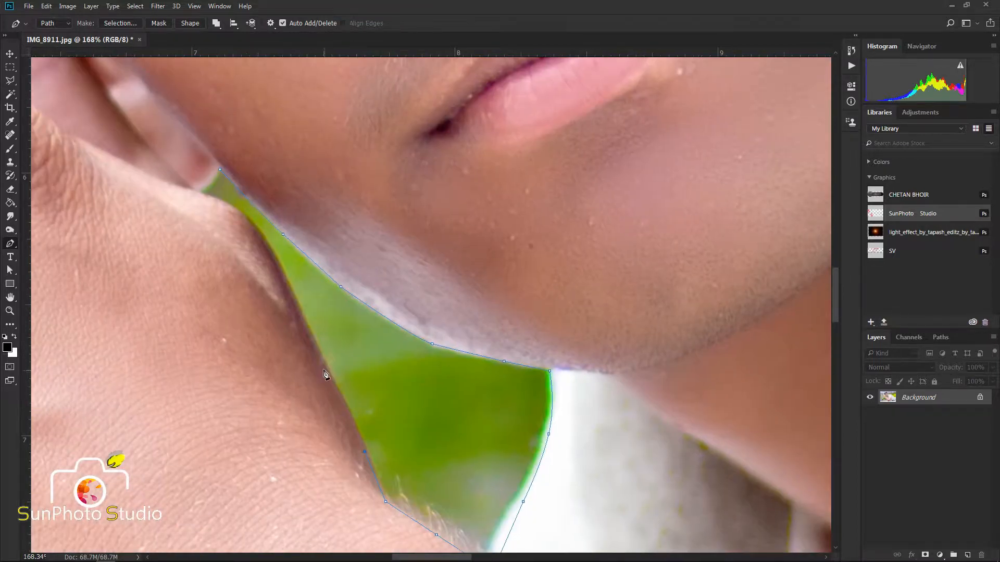
Trace the back of the hand up to the cheek and close the gap path at its starting point
click(291, 294)
click(256, 233)
click(244, 215)
click(230, 209)
click(195, 192)
click(218, 171)
scroll(380, 274, down, 10)
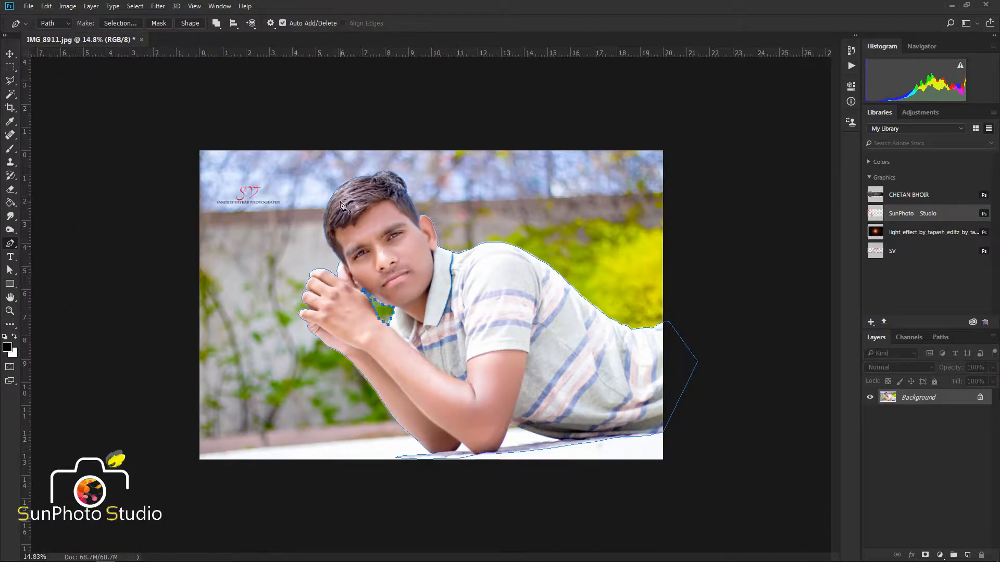
Try to load the paths as a selection with the gap path still combined
right_click(374, 208)
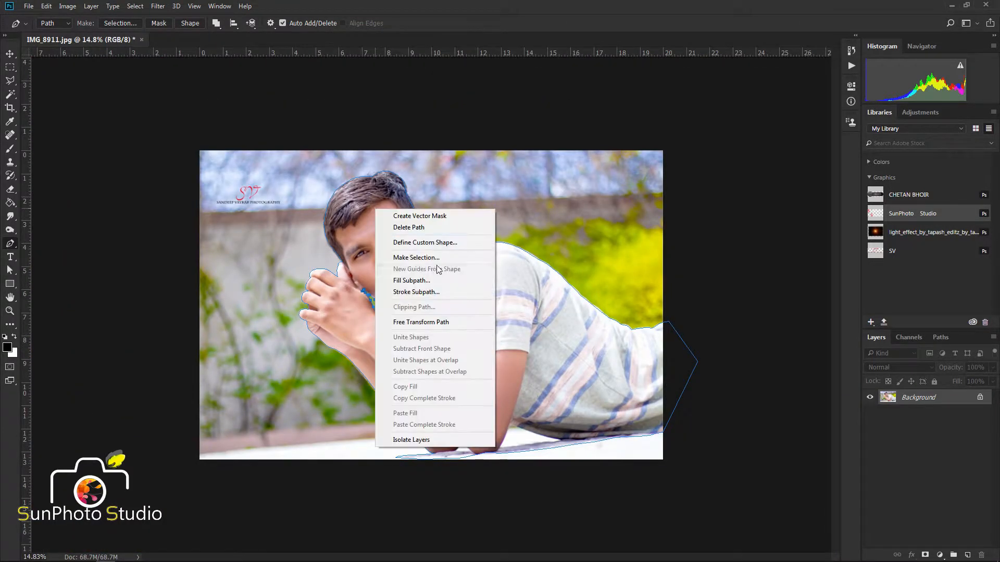
click(554, 297)
key(ctrl+Return)
key(ctrl+z)
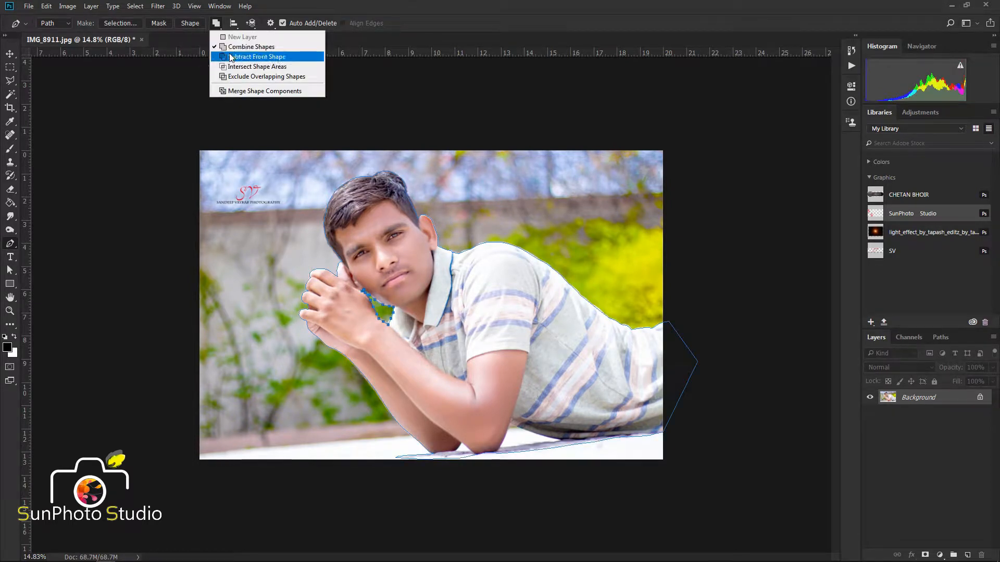
Set the gap path's operation to Subtract Front Shape and load the paths as a selection
click(245, 57)
key(ctrl+Return)
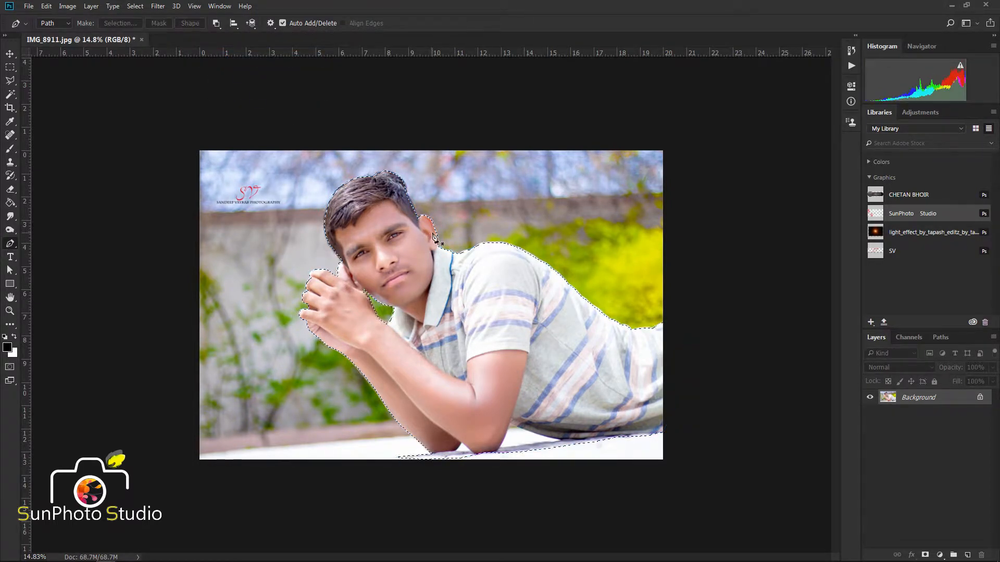
Feather the man's selection with a radius of 1.5 pixels
scroll(412, 254, up, 3)
key(l)
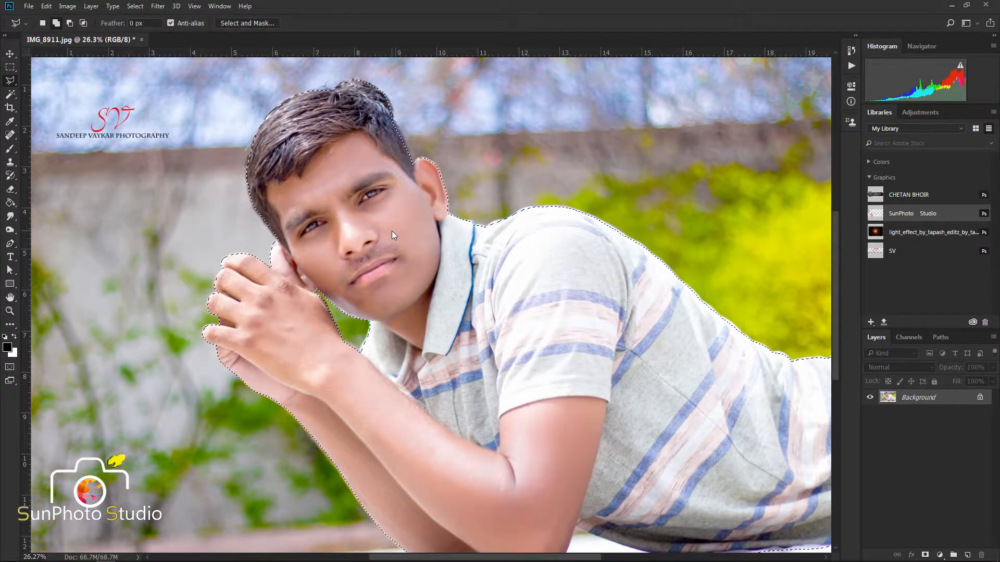
right_click(392, 230)
click(417, 267)
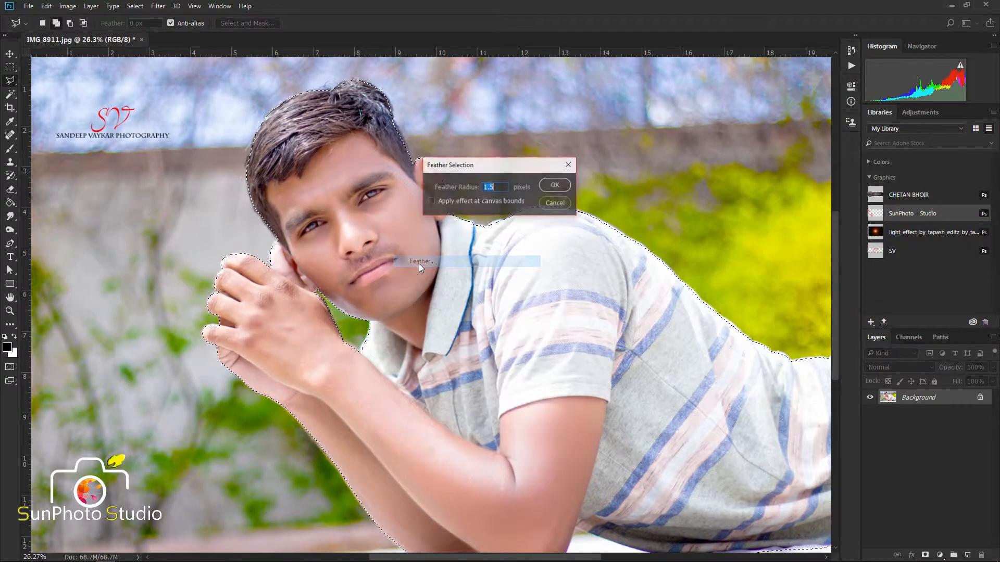
click(551, 187)
Try inverting the feathered selection so the background is selected instead of the man
right_click(401, 192)
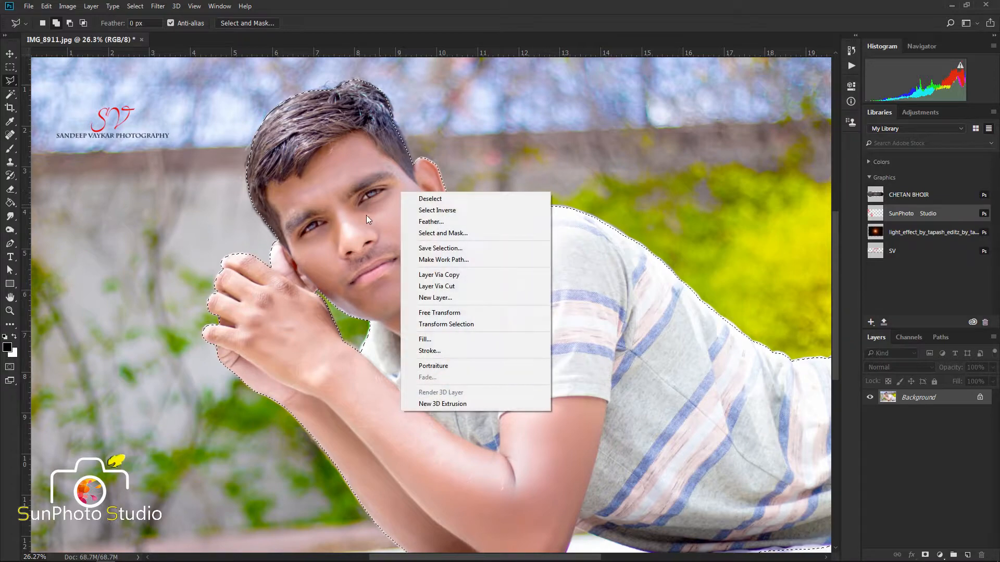
click(438, 210)
scroll(395, 245, down, 3)
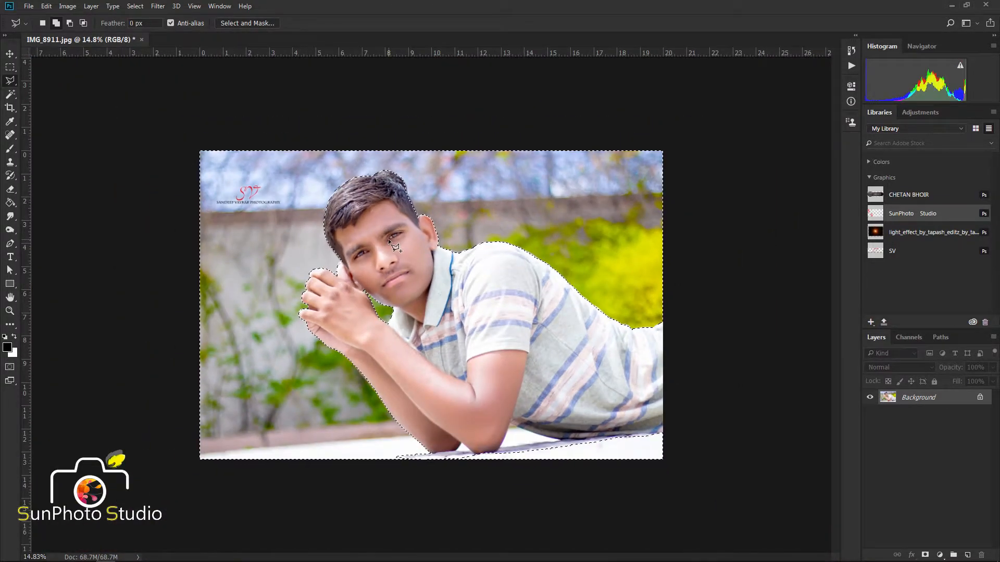
right_click(394, 245)
key(Escape)
scroll(396, 247, up, 4)
Feather the selection around the man once more
right_click(397, 248)
click(431, 281)
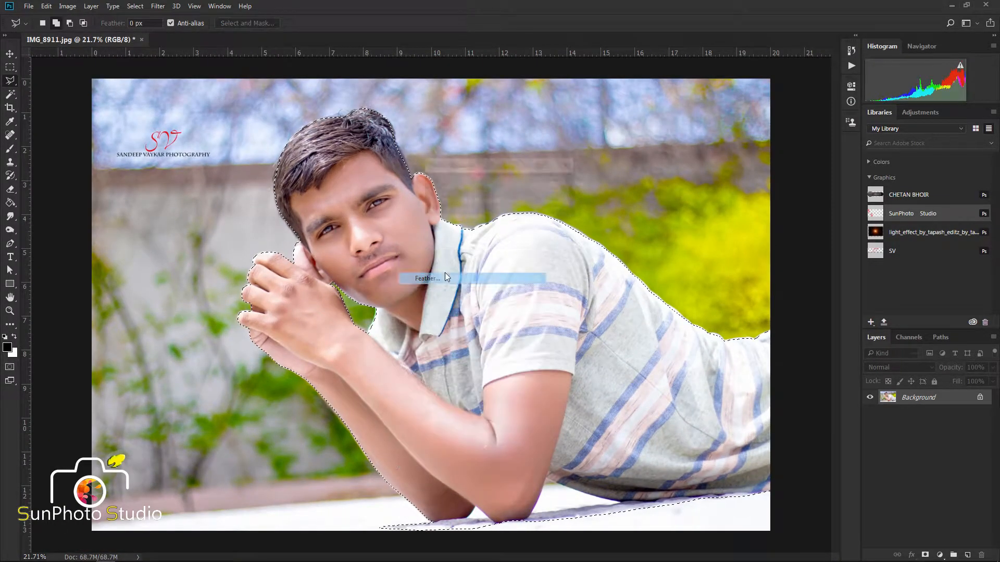
click(558, 189)
Copy the selected man to a new layer and hide the Background layer
right_click(379, 256)
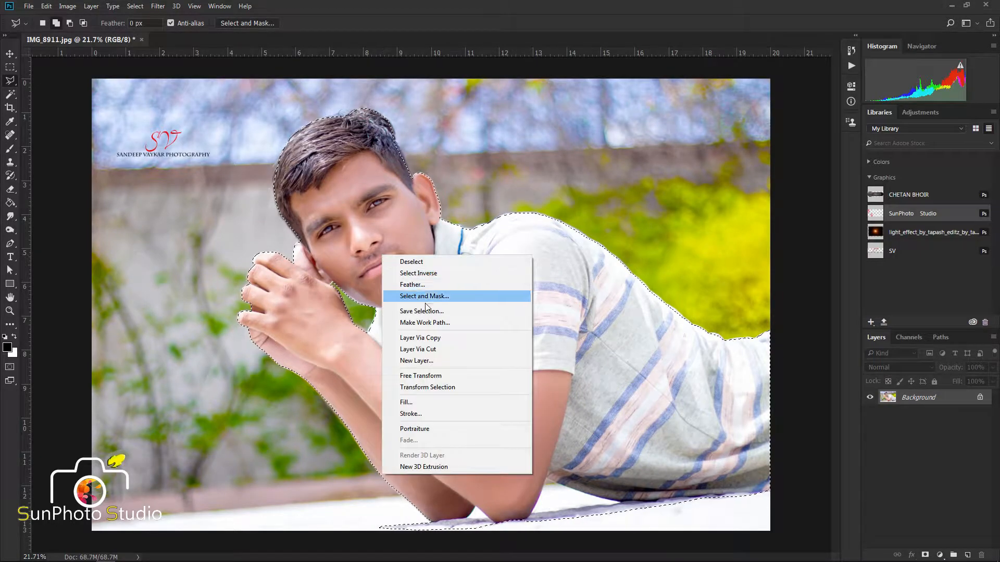
click(429, 338)
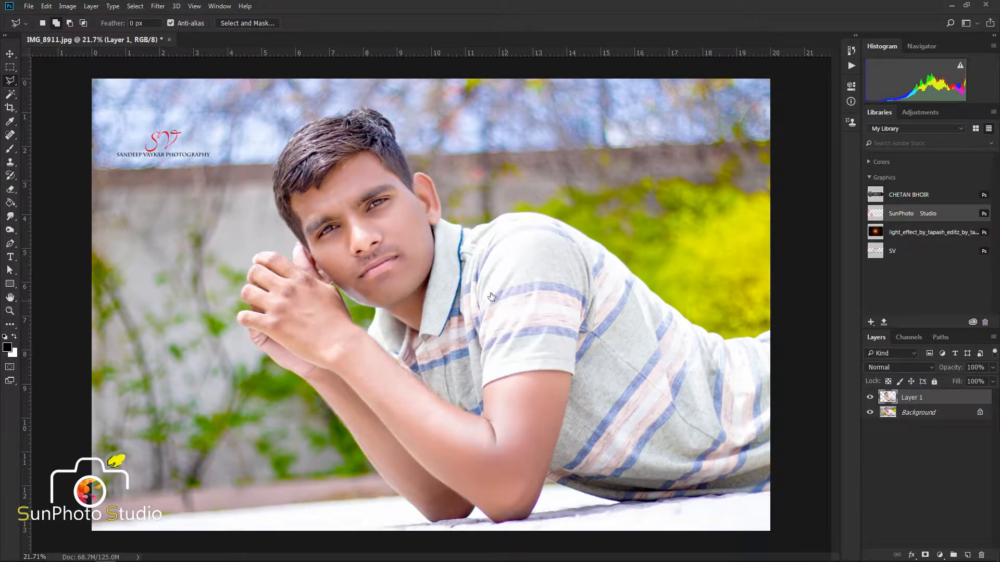
click(869, 412)
Outline the raised hair tuft at the crown with the Polygonal Lasso, feather that selection and delete the tuft
scroll(428, 199, up, 5)
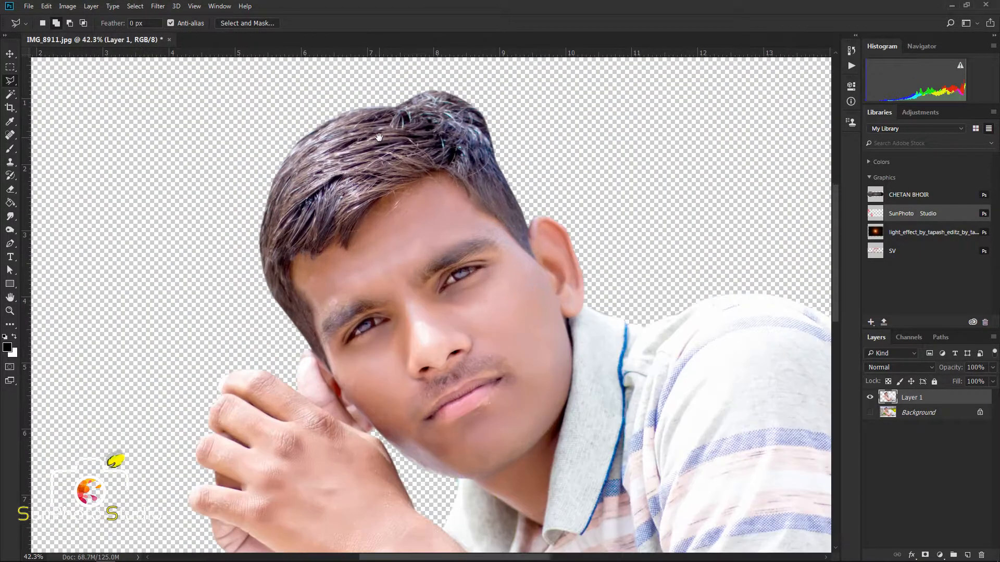
scroll(428, 199, up, 4)
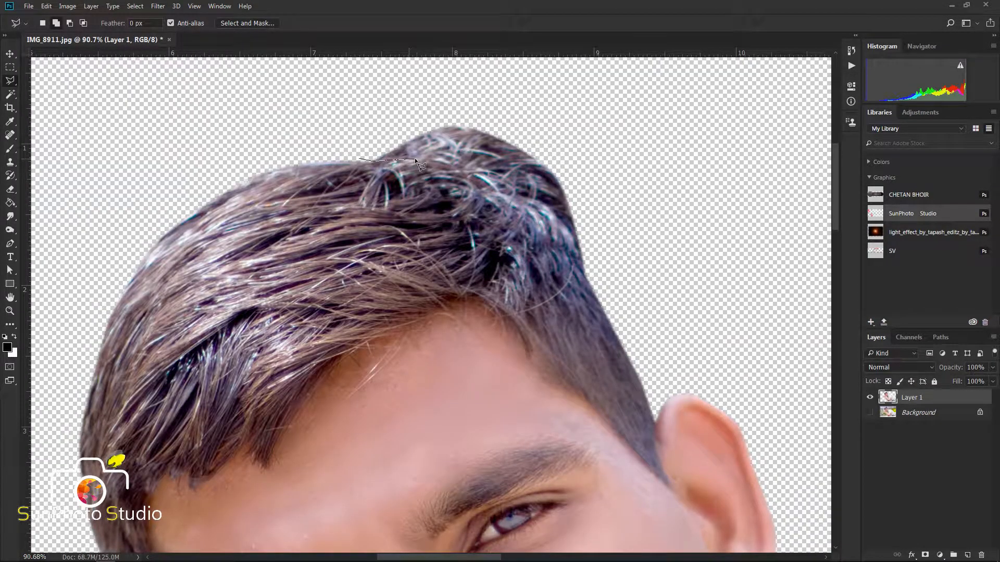
mouse_move(415, 159)
mouse_down()
mouse_move(500, 198)
mouse_move(578, 261)
mouse_move(583, 272)
mouse_move(558, 246)
mouse_move(599, 302)
mouse_up()
click(356, 127)
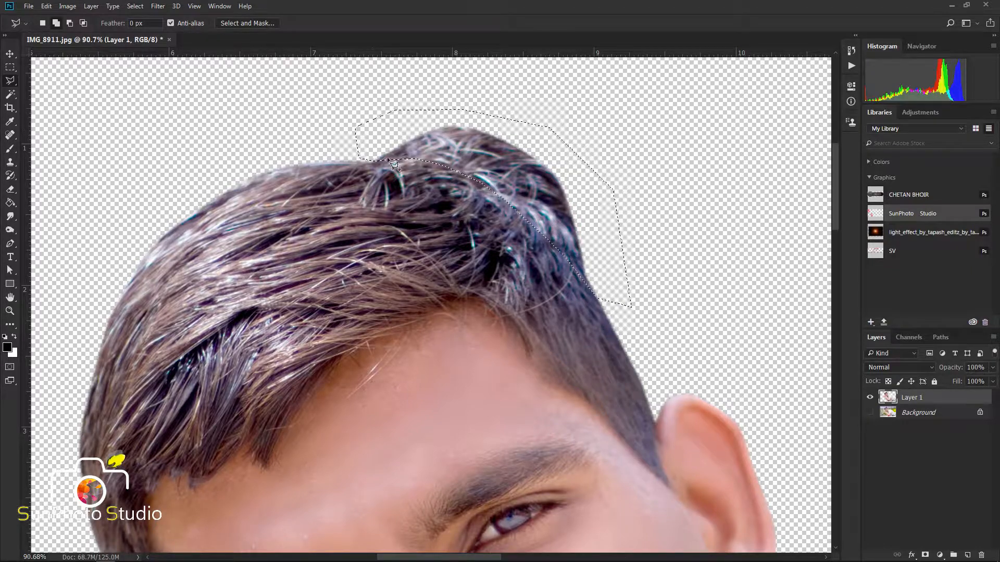
click(359, 158)
right_click(403, 158)
click(446, 192)
key(Return)
key(Delete)
key(ctrl+d)
alt+scroll(454, 186, down, 5)
scroll(417, 156, up, 3)
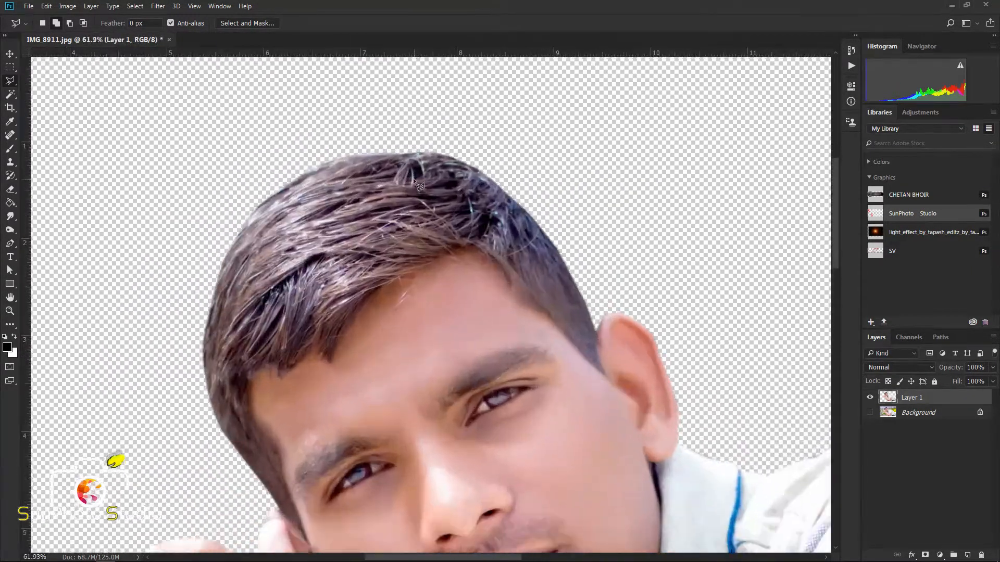
Duplicate the cutout layer, Layer 1
right_click(916, 399)
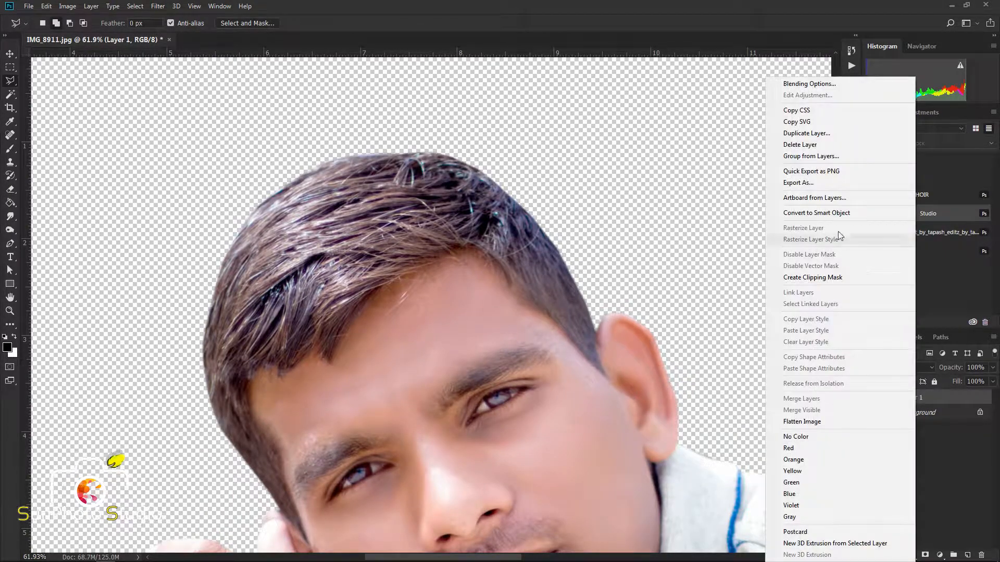
click(812, 142)
key(Return)
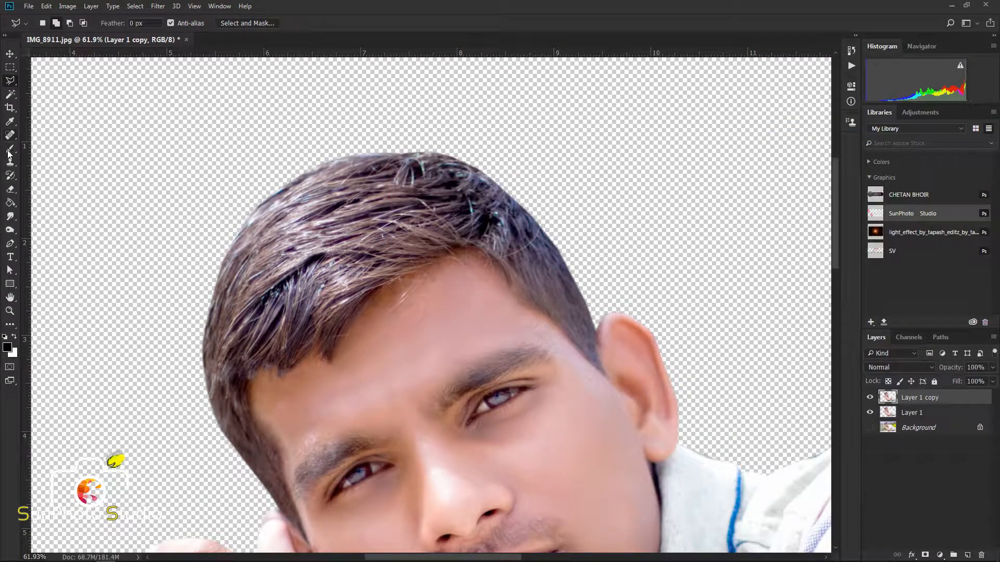
Choose the Smudge tool with the Spatter 27 pixels brush
click(10, 153)
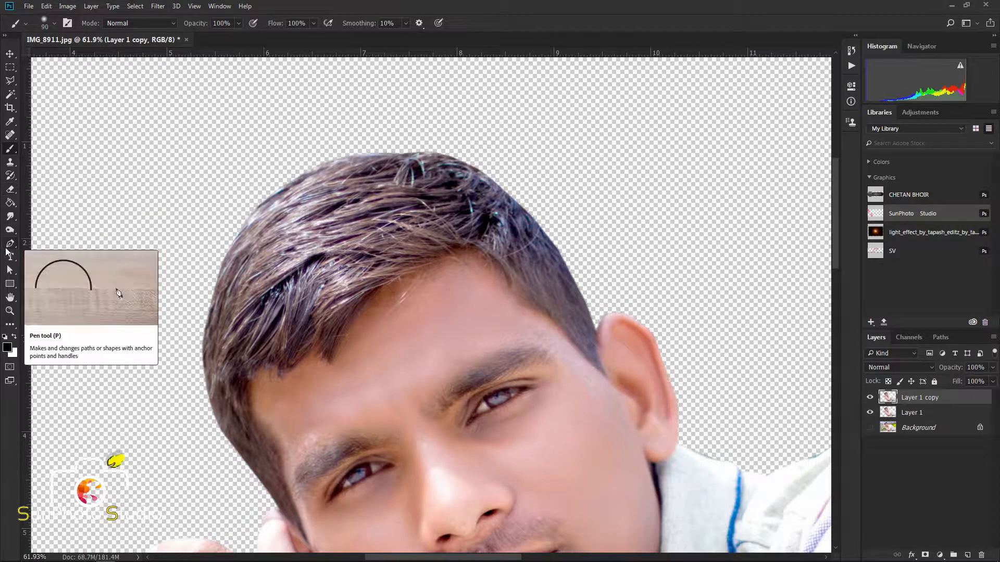
click(9, 216)
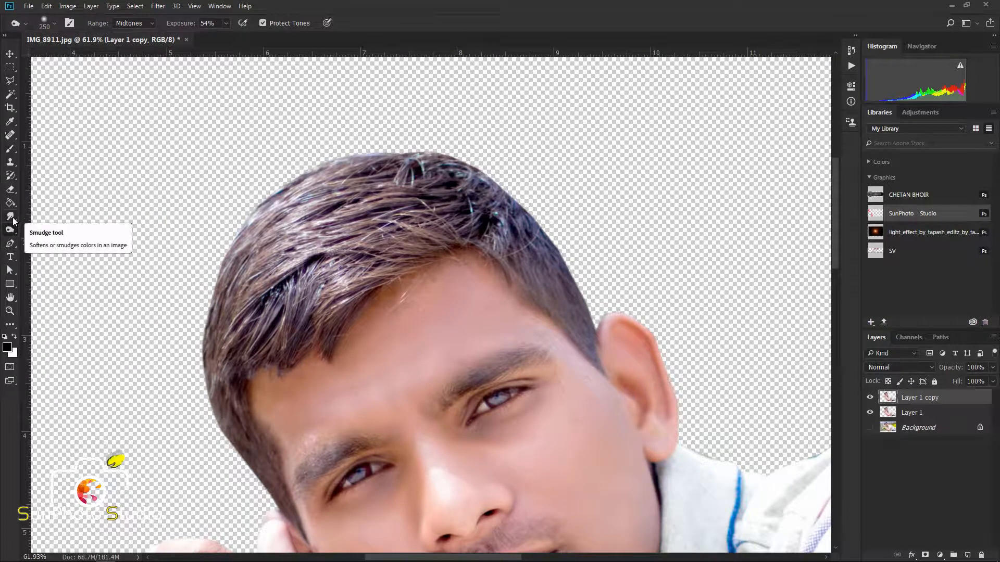
right_click(343, 229)
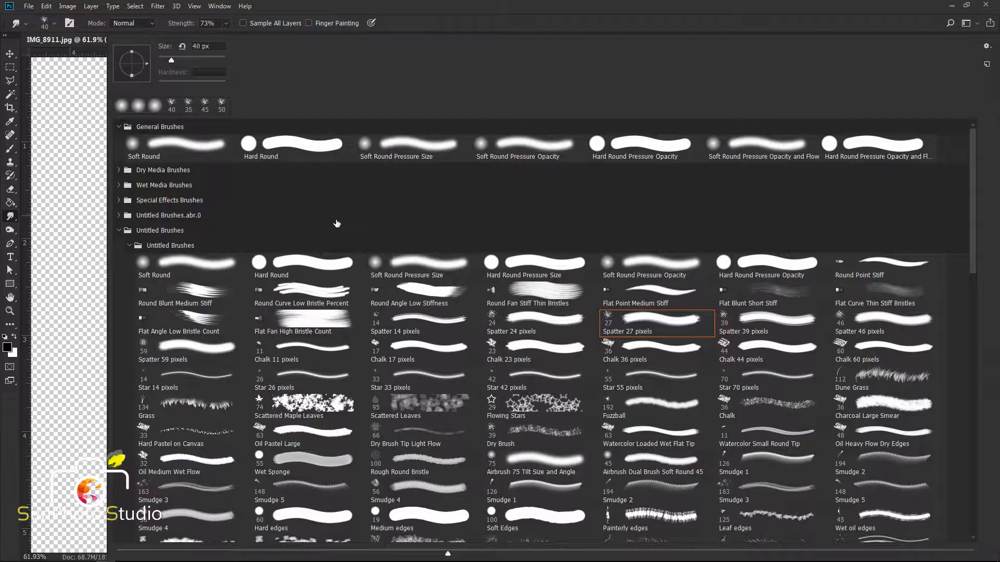
double_click(630, 327)
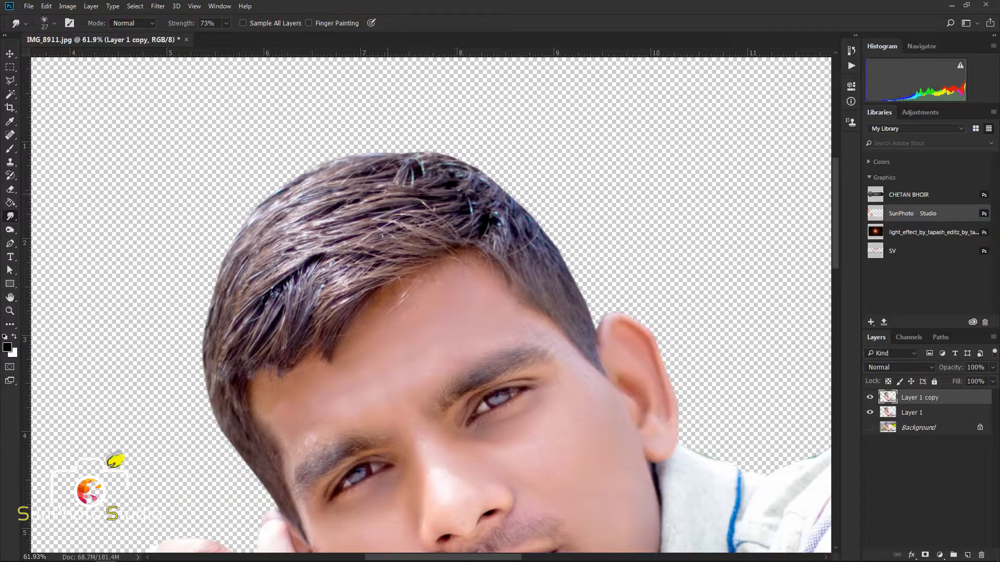
Smudge the hair edge outward in strands from the crown across the top to the front, with the brush at 90 px
scroll(369, 180, up, 3)
drag(464, 197, 472, 220)
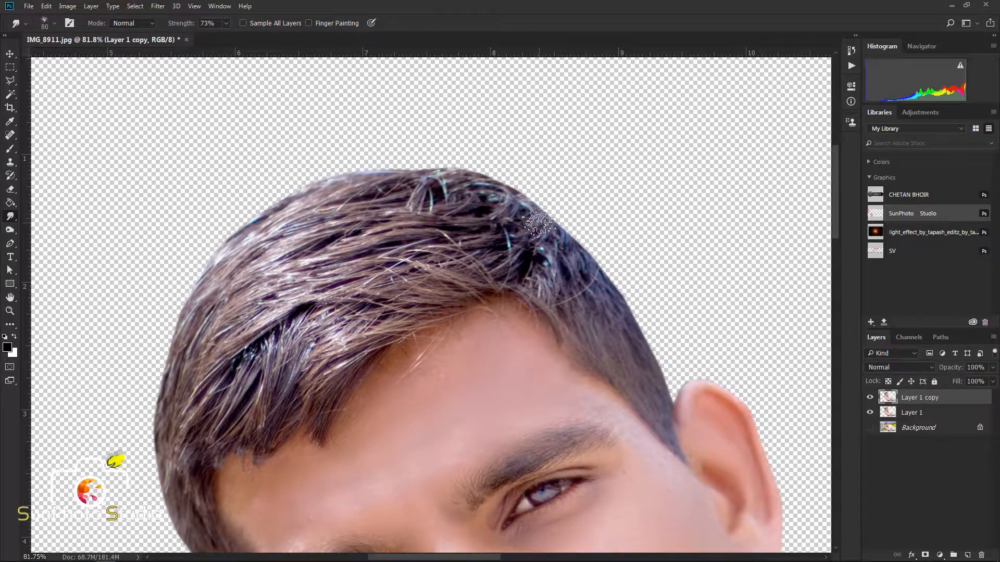
key(])
drag(535, 232, 461, 148)
drag(504, 205, 402, 136)
drag(476, 195, 352, 132)
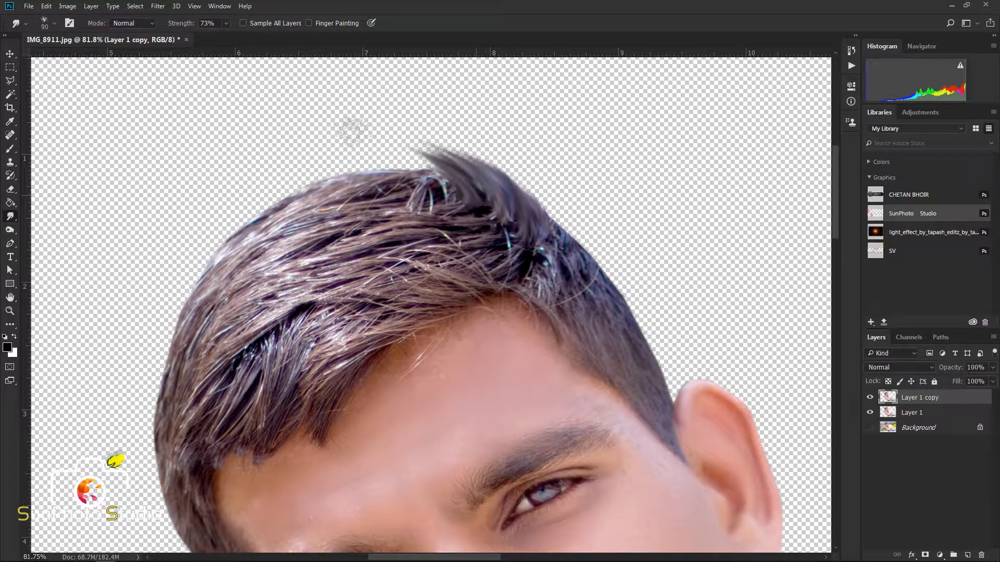
drag(437, 185, 315, 138)
mouse_move(393, 181)
mouse_down()
mouse_move(271, 162)
mouse_move(277, 173)
mouse_up()
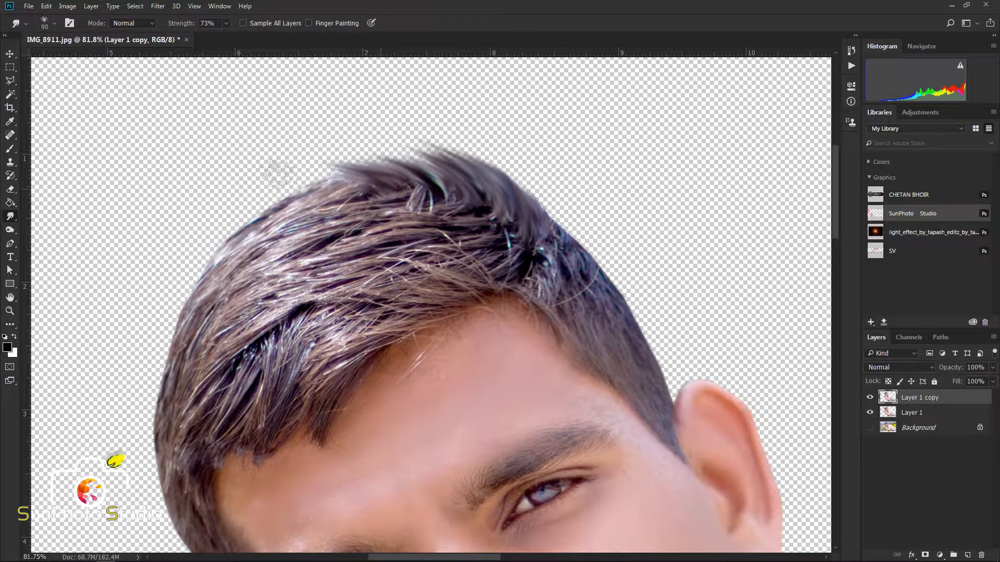
drag(362, 182, 267, 201)
mouse_move(342, 198)
mouse_down()
mouse_move(289, 192)
mouse_move(219, 238)
mouse_up()
drag(296, 220, 160, 273)
Smudge strands outward and down the front side of the hair, starting at 125 px and reducing the brush to 90 px
key(])
key(])
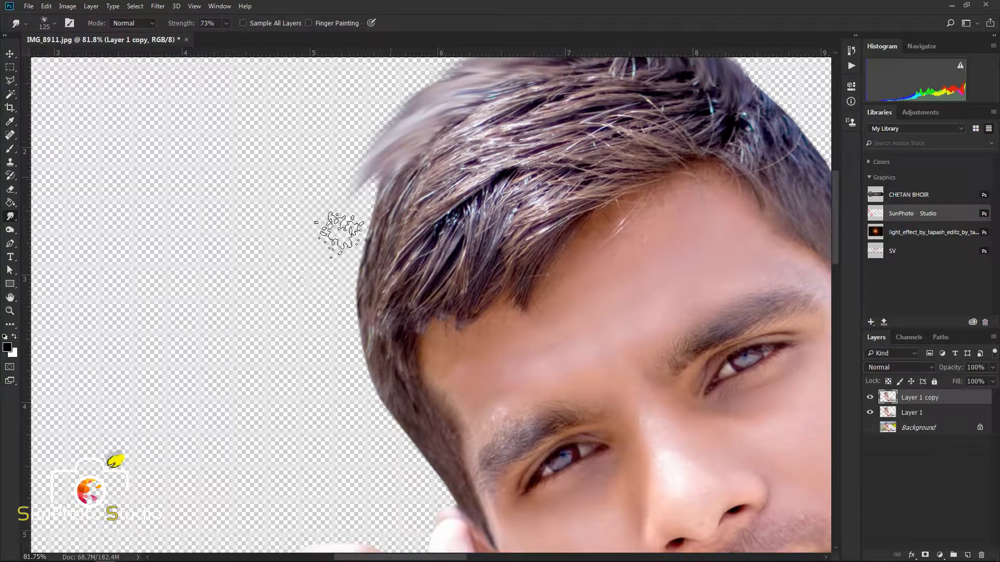
drag(388, 190, 321, 279)
key([)
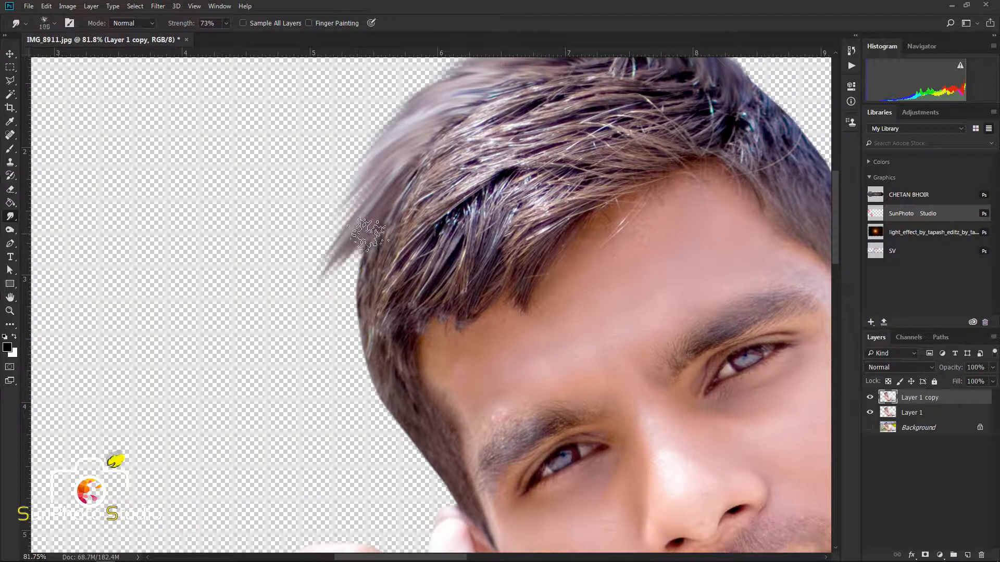
key([)
drag(369, 234, 330, 344)
drag(381, 254, 325, 400)
mouse_move(359, 292)
mouse_down()
mouse_move(336, 404)
mouse_move(361, 305)
mouse_move(357, 421)
mouse_move(368, 355)
mouse_move(358, 306)
mouse_move(352, 472)
mouse_up()
Smudge the lower hair edge near the temple downward into strands with the brush at 70 px
key([)
key([)
drag(381, 331, 362, 461)
drag(367, 358, 359, 436)
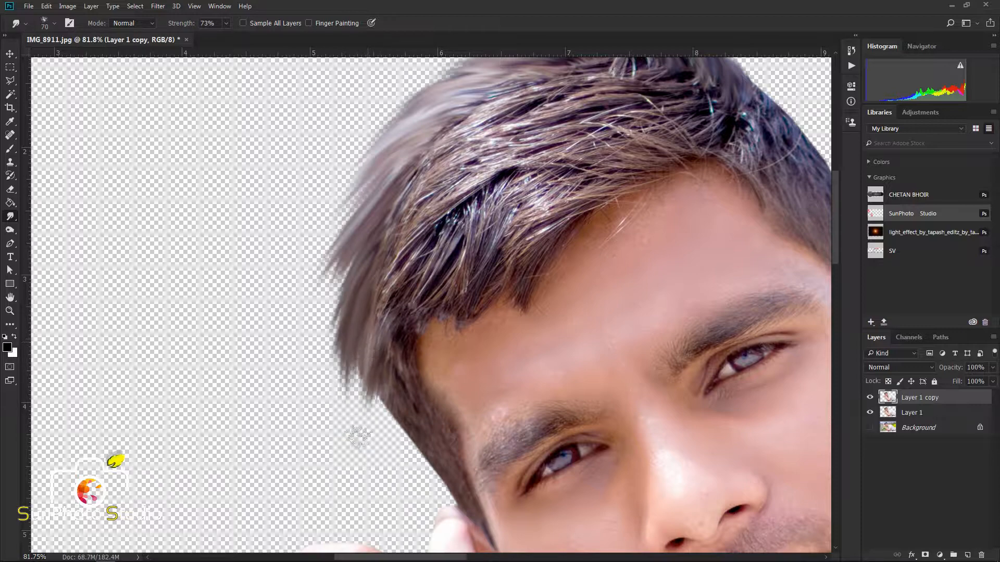
drag(366, 376, 352, 461)
mouse_move(359, 435)
mouse_down()
mouse_move(358, 454)
mouse_move(223, 547)
mouse_up()
Smudge the crown's hair edge upward and forward into longer strands with the brush at 80 px
scroll(538, 176, down, 2)
scroll(538, 176, up, 3)
key(])
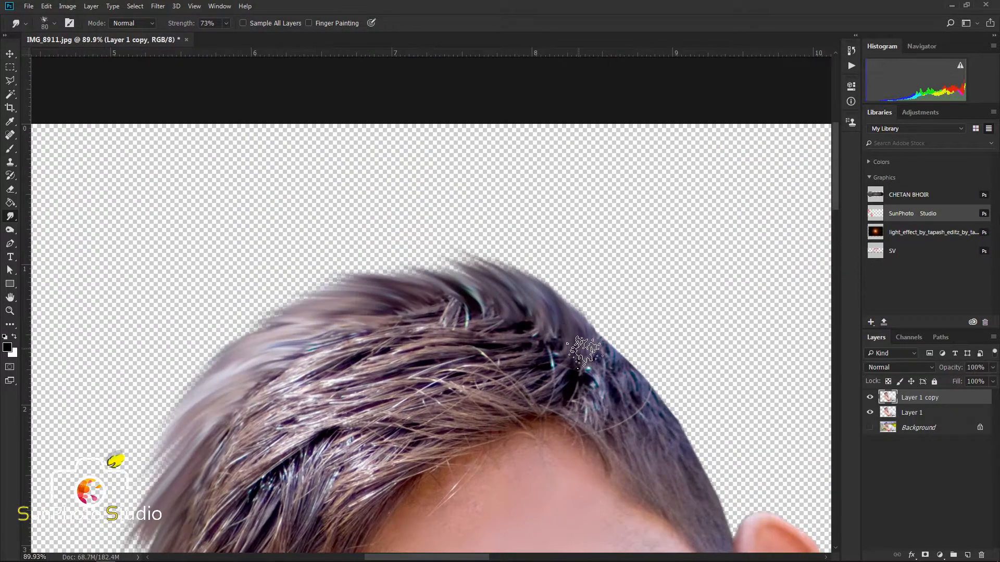
mouse_move(595, 352)
mouse_down()
mouse_move(579, 261)
mouse_move(590, 334)
mouse_move(569, 280)
mouse_move(568, 302)
mouse_move(504, 251)
mouse_up()
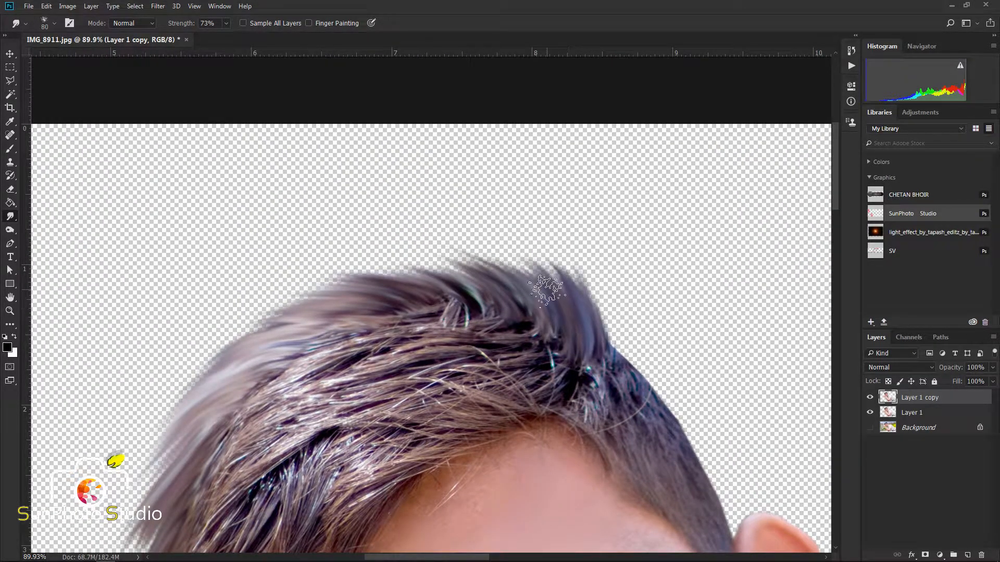
drag(547, 290, 449, 241)
mouse_move(495, 272)
mouse_down()
mouse_move(426, 248)
mouse_move(461, 273)
mouse_move(363, 251)
mouse_up()
drag(438, 275, 351, 261)
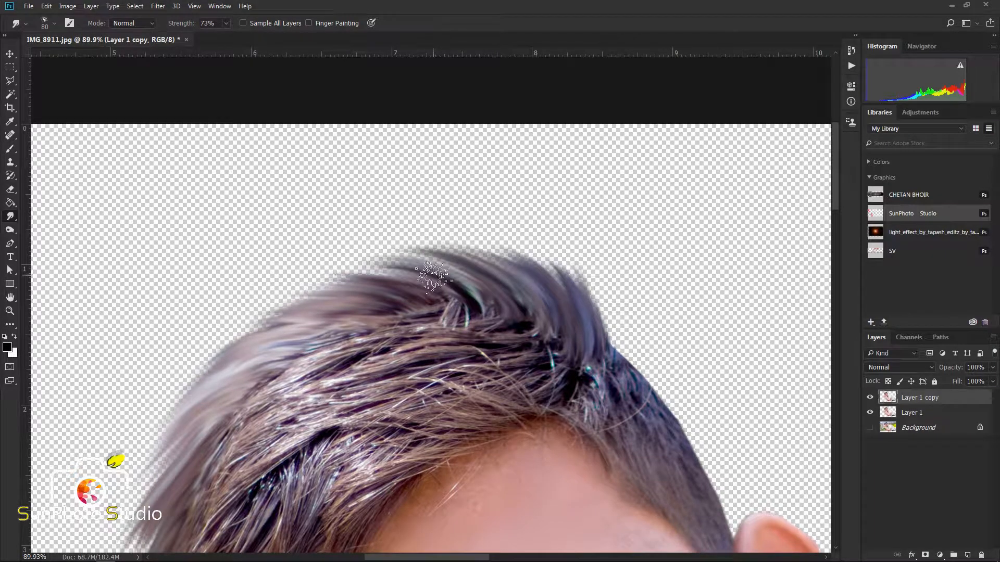
Pull the hair at the back of the crown upward by smudging with the brush at 70 px
scroll(568, 276, down, 2)
scroll(625, 284, up, 2)
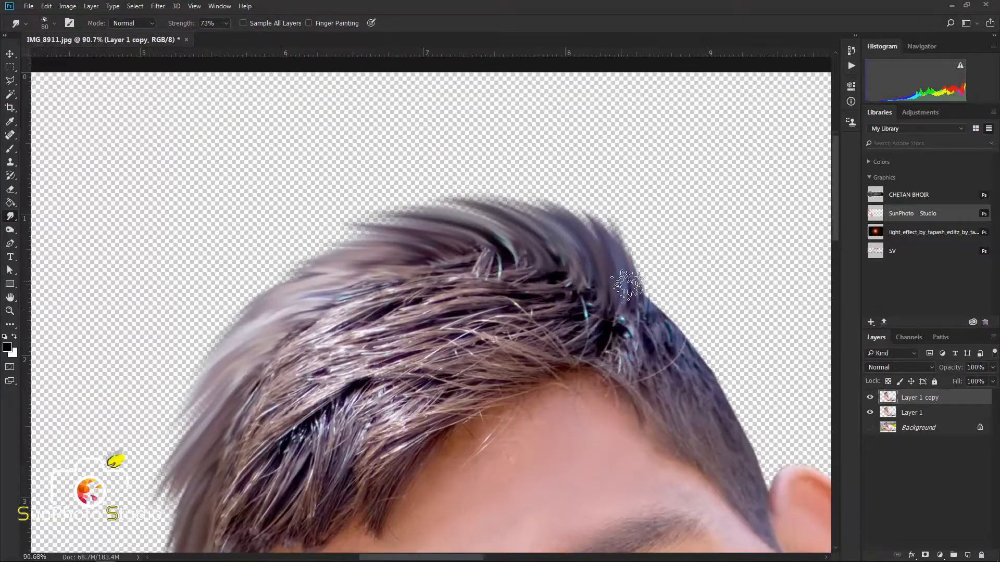
key(bracketleft)
mouse_move(649, 311)
mouse_down()
mouse_move(643, 232)
mouse_move(640, 272)
mouse_move(605, 211)
mouse_up()
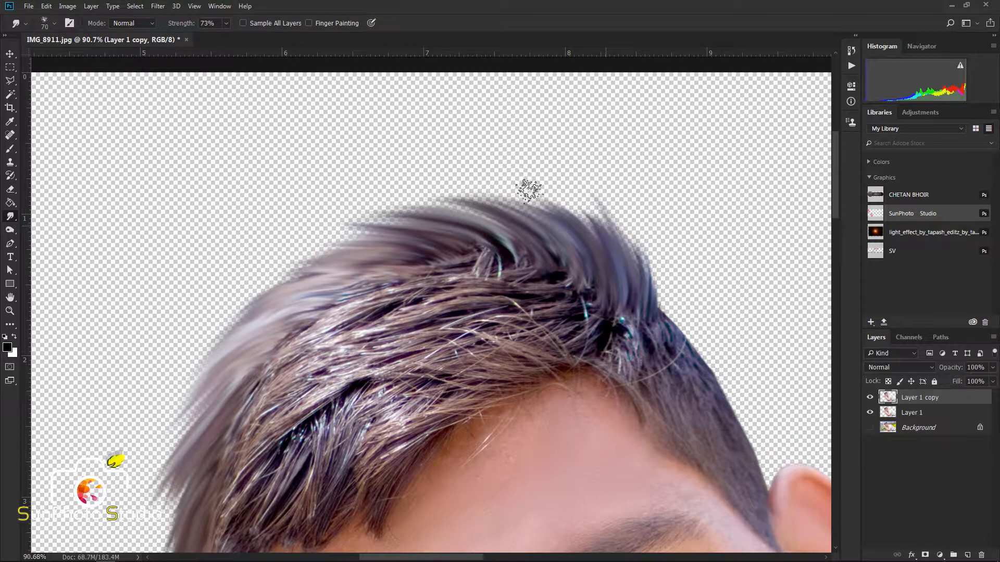
Smudge finer strands along the front hair edge and down to the temple tip with the brush at 50 to 60 px
scroll(346, 185, down, 4)
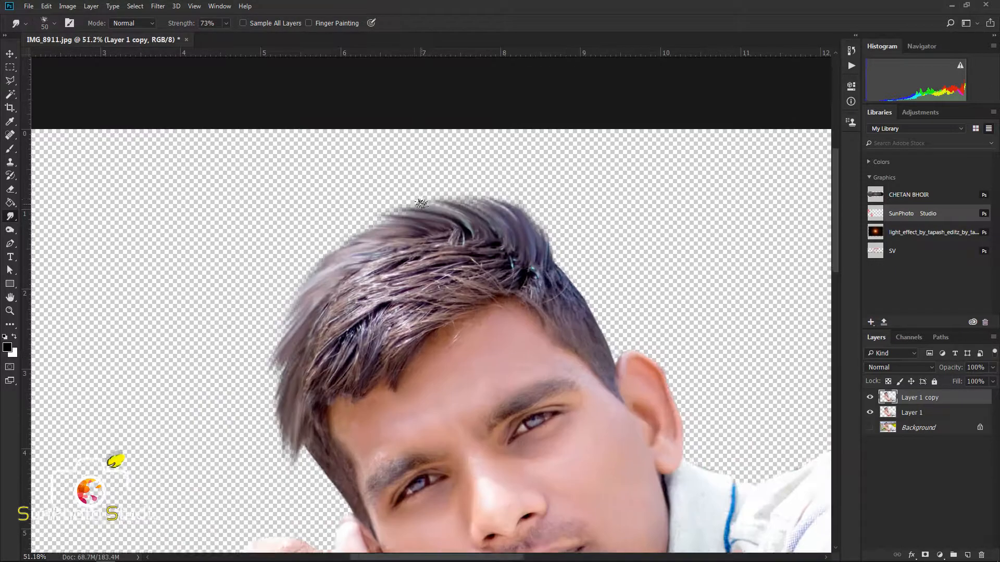
key(bracketleft)
key(bracketleft)
scroll(391, 238, up, 3)
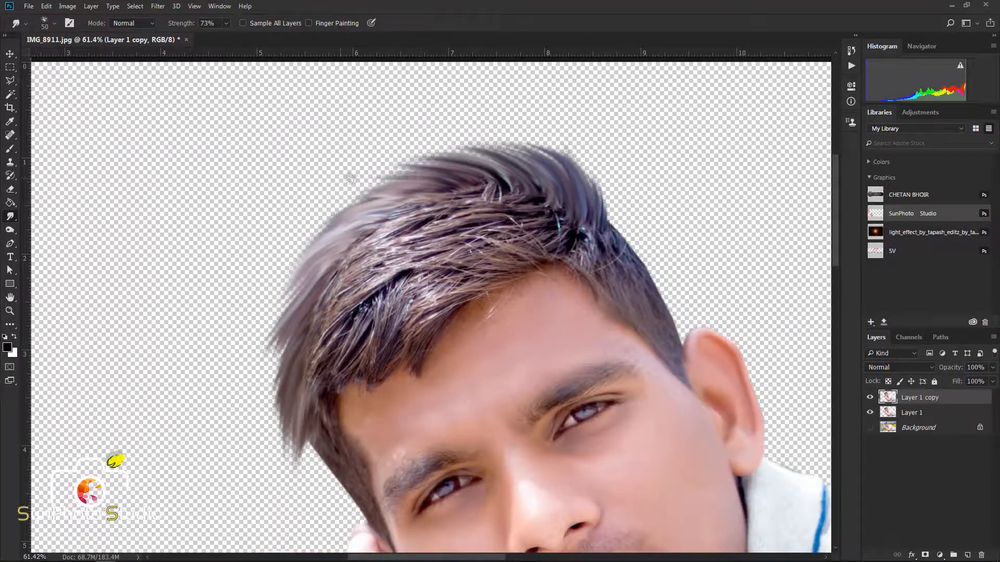
mouse_move(370, 194)
mouse_down()
mouse_move(317, 203)
mouse_move(353, 209)
mouse_move(291, 227)
mouse_move(328, 223)
mouse_move(285, 251)
mouse_move(326, 229)
mouse_move(286, 267)
mouse_up()
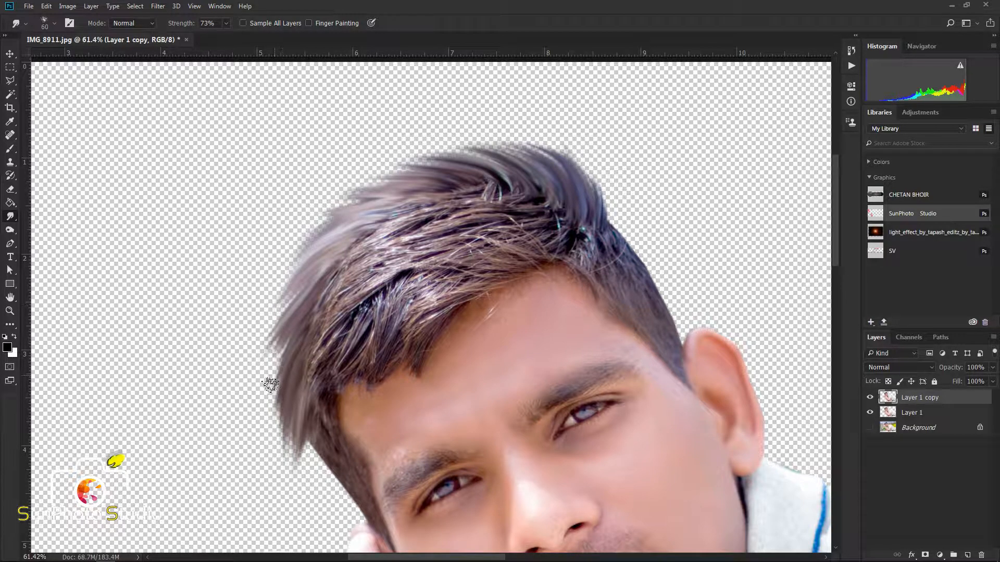
drag(284, 334, 269, 370)
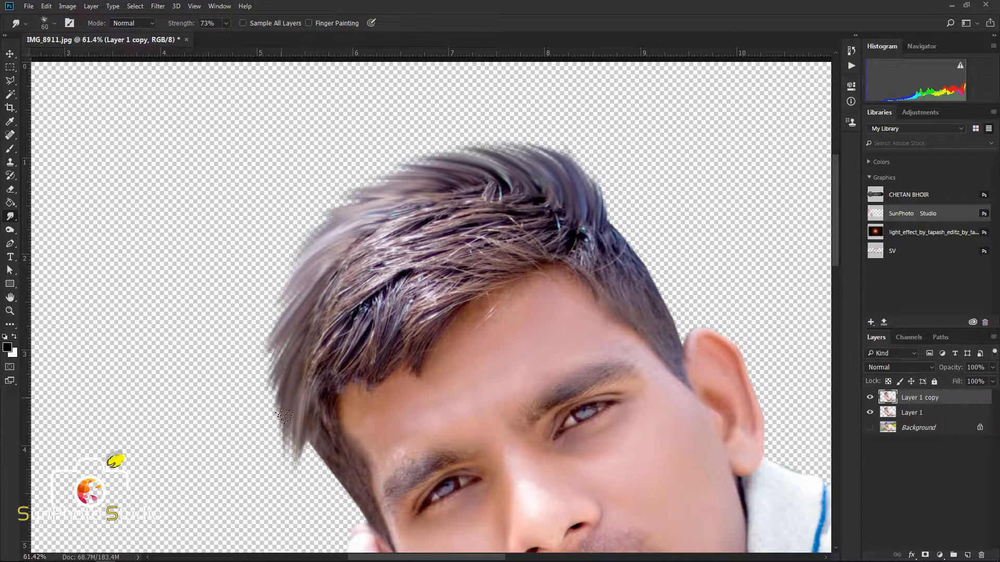
drag(299, 434, 299, 467)
drag(297, 433, 294, 490)
key([)
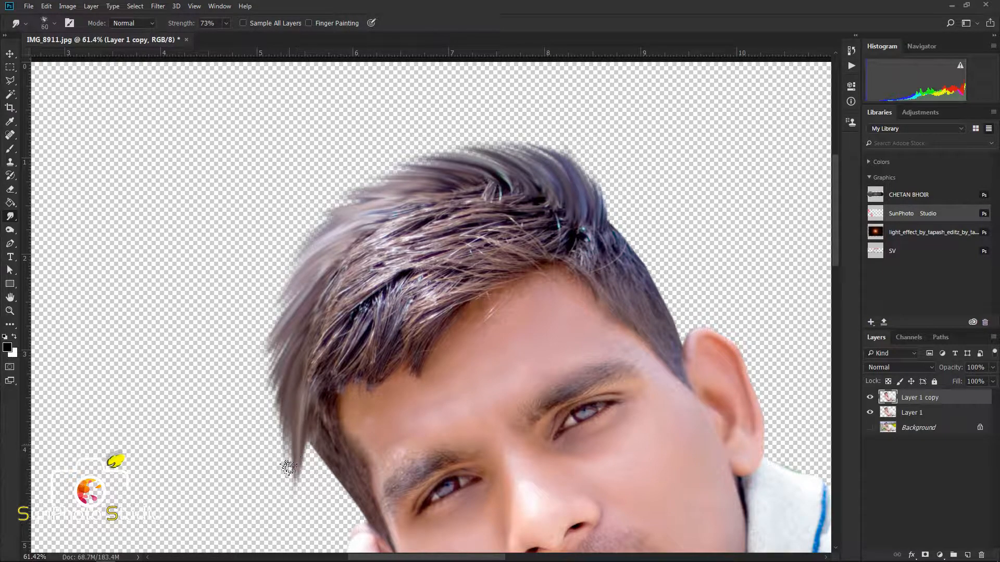
scroll(445, 188, up, 4)
key(])
scroll(557, 200, down, 5)
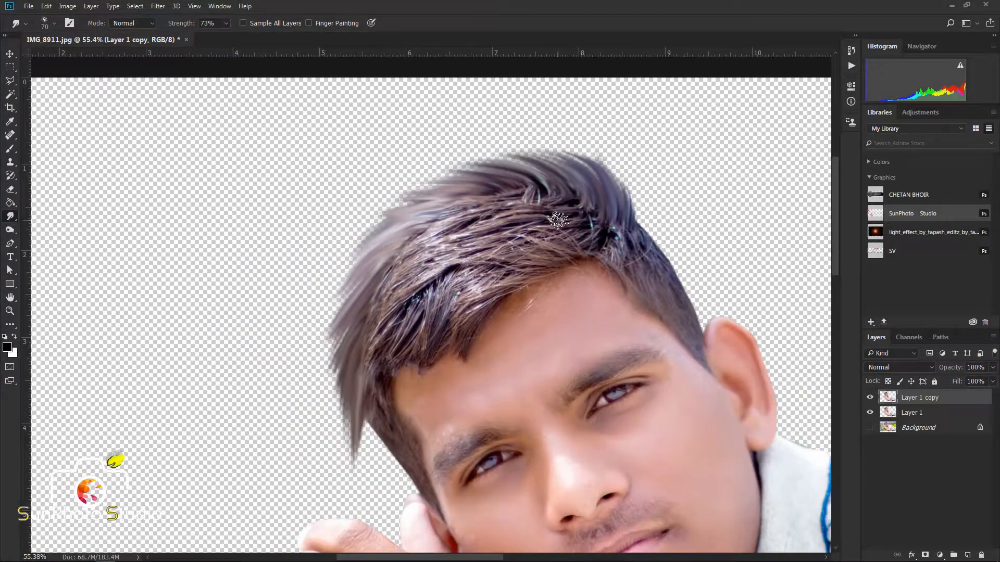
scroll(556, 222, up, 2)
scroll(440, 390, up, 1)
scroll(478, 221, down, 8)
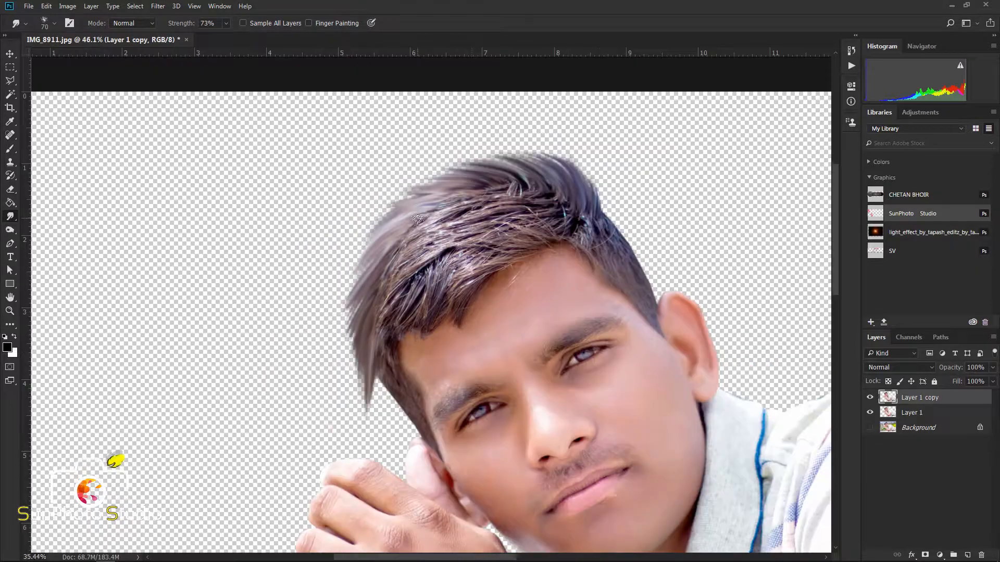
Load the transparency of the top cut-out layer as a selection around the man
click(139, 11)
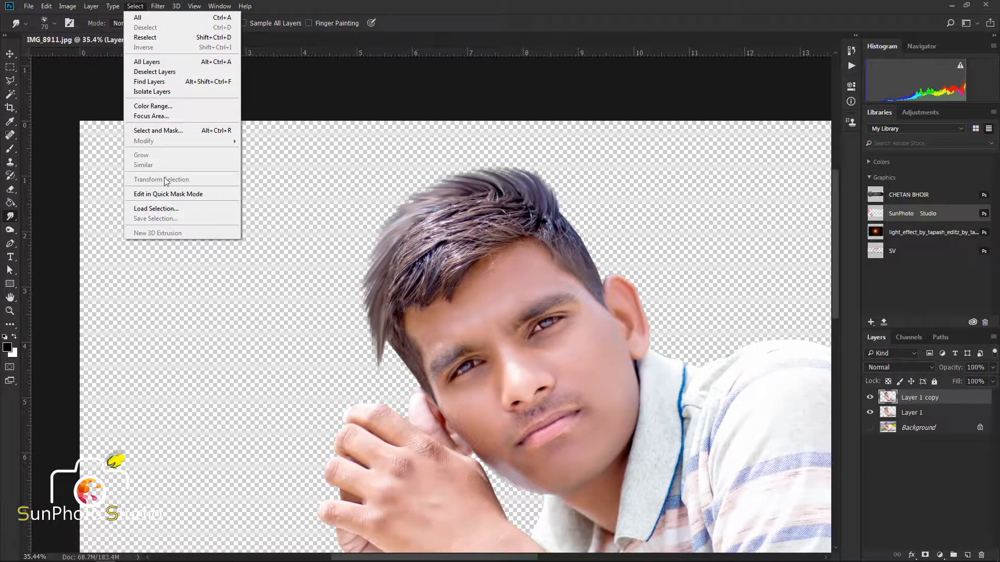
click(156, 206)
click(584, 156)
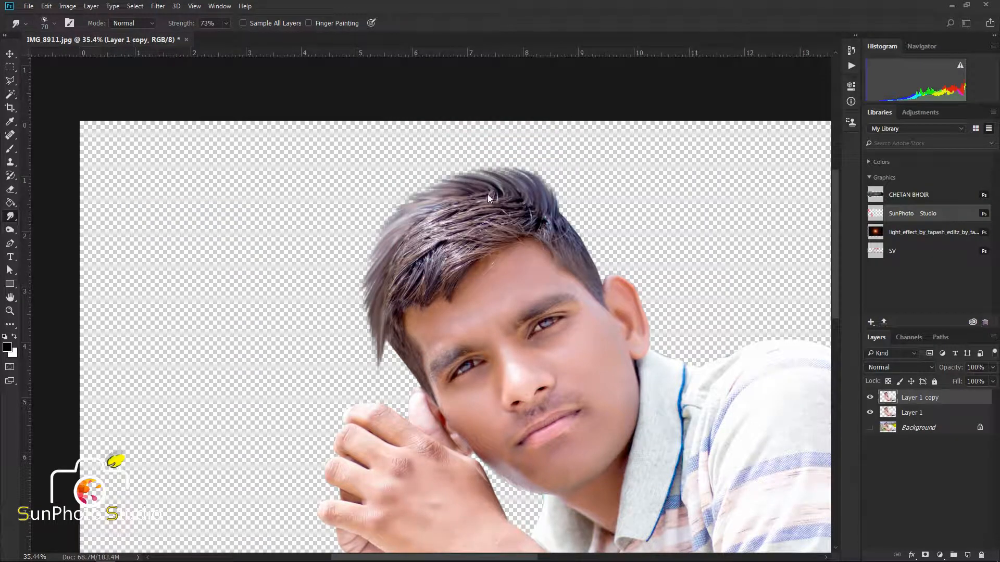
Pick a near-black foreground colour and set the Brush tool's opacity to 5%
scroll(488, 195, up, 3)
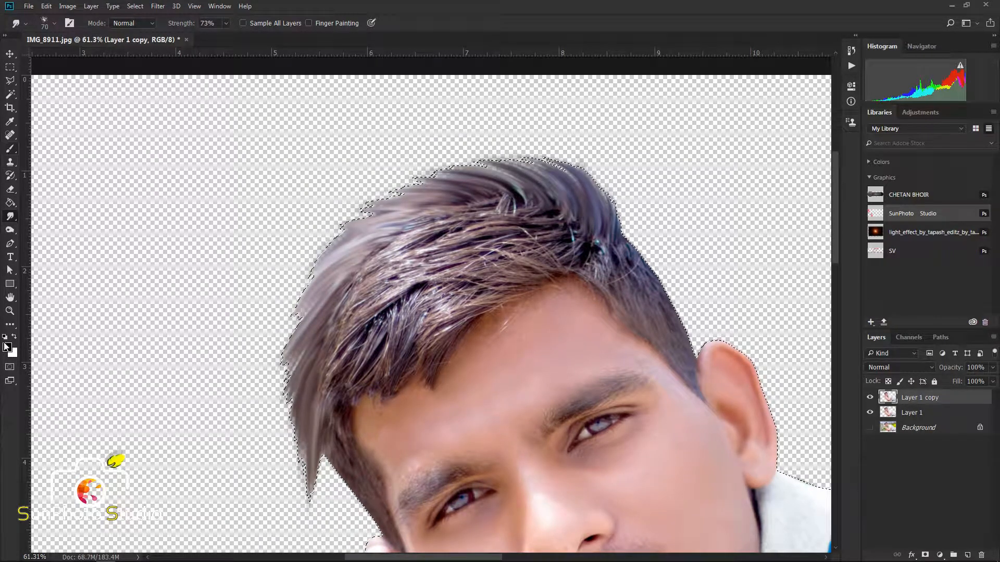
click(7, 348)
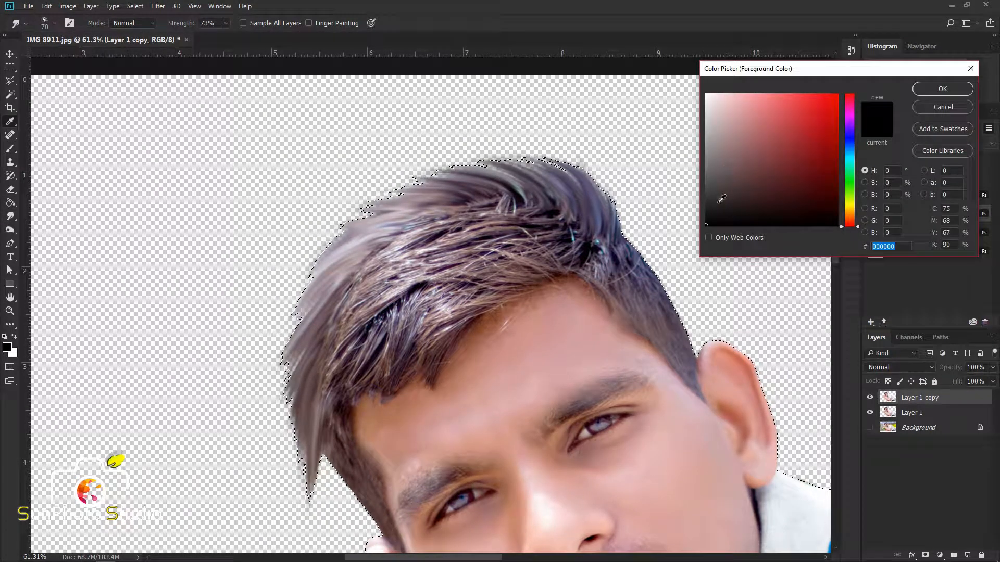
click(717, 212)
key(Return)
key(b)
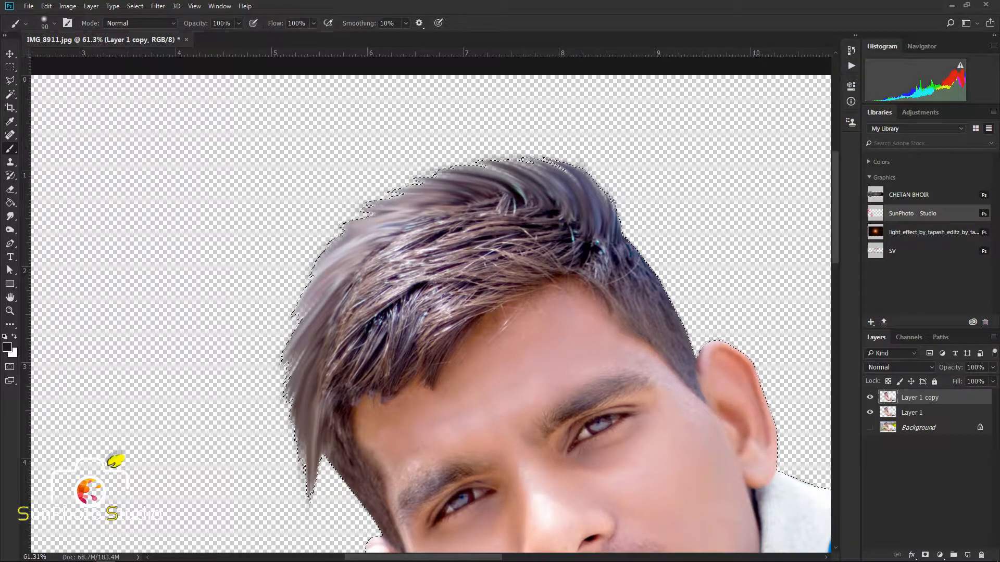
click(225, 24)
text(5)
key(Return)
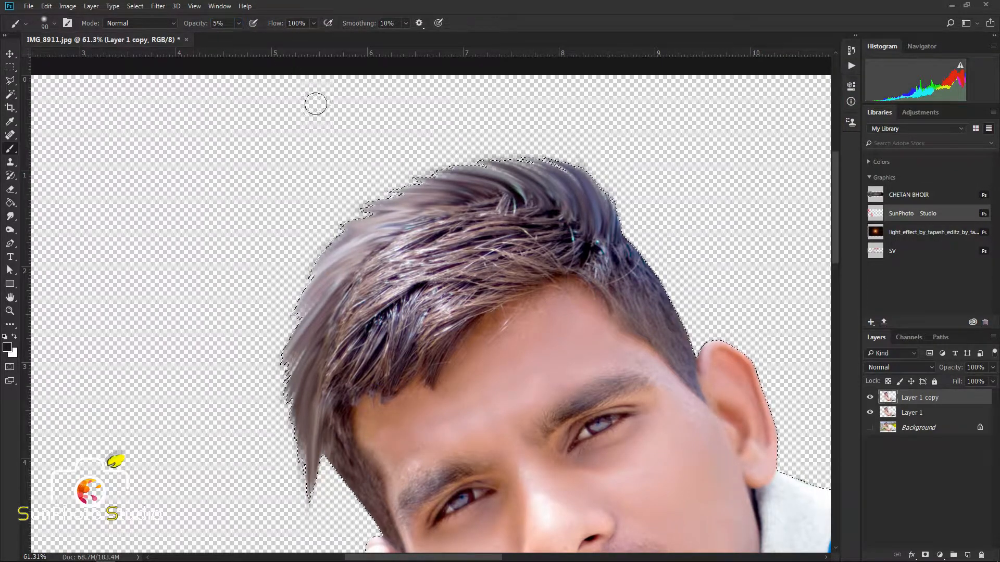
Darken the crown and upper front hair with light brush strokes, working with the brush at up to 600 px and down to 400 px
key(bracketright)
key(bracketright)
key(bracketright)
key(bracketright)
key(bracketright)
key(bracketright)
key(bracketright)
key(bracketright)
key(bracketright)
key(bracketright)
key(bracketright)
key(bracketright)
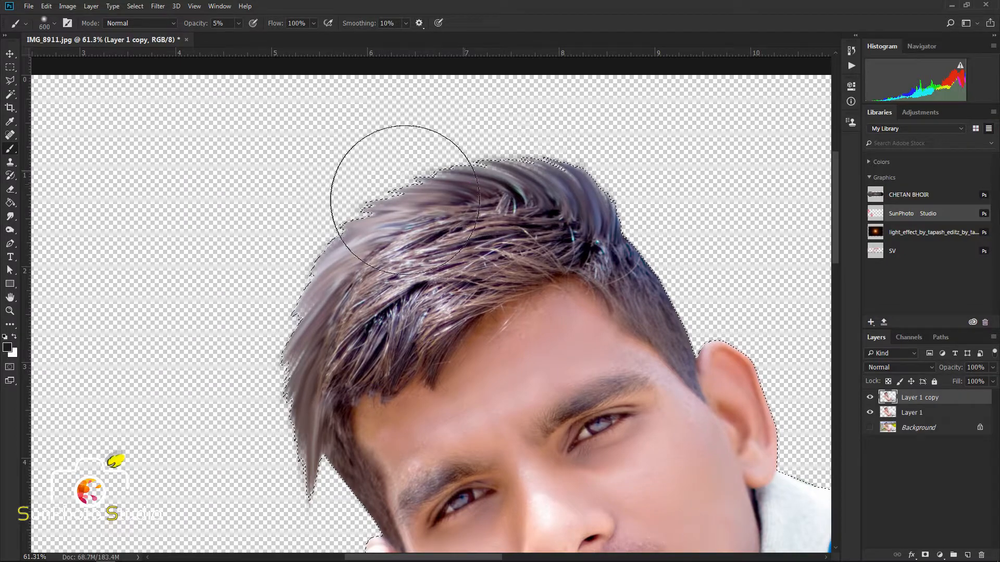
key(bracketleft)
key(bracketleft)
key(bracketleft)
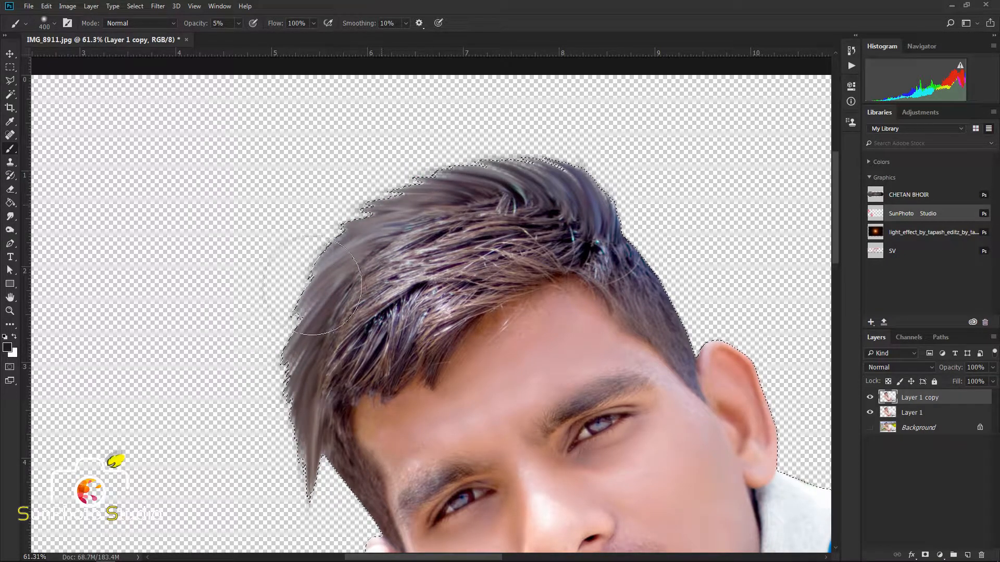
Darken the front hair edge down to the temple tip with the brush at 250 to 300 px
key(bracketleft)
key(bracketleft)
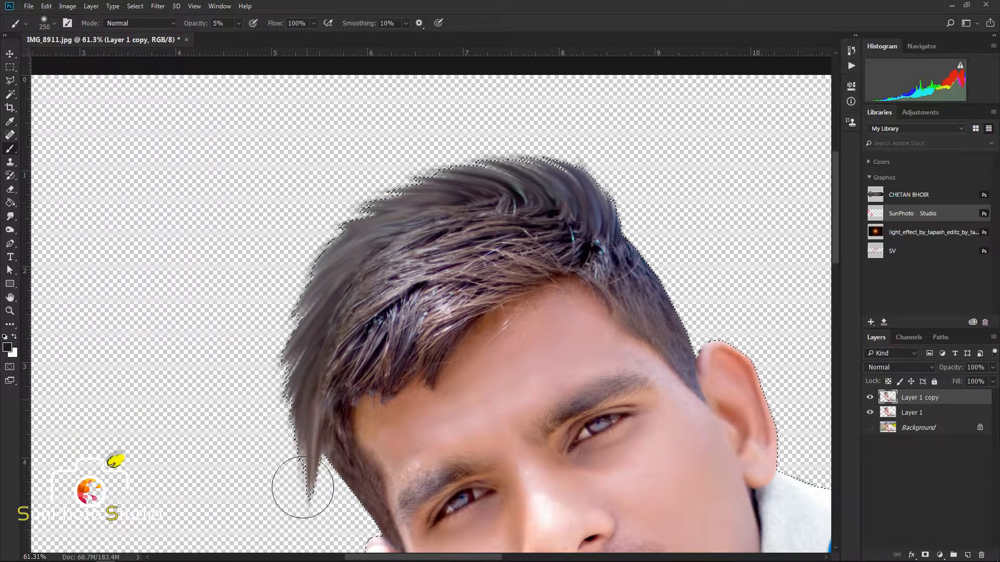
mouse_move(305, 412)
mouse_down()
mouse_move(301, 470)
mouse_move(318, 498)
mouse_move(327, 451)
mouse_up()
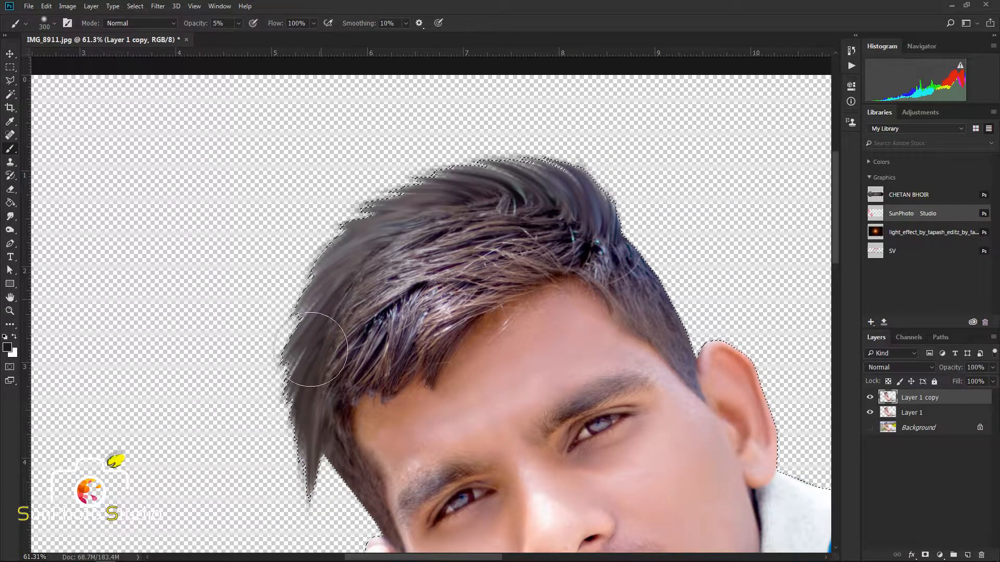
key(bracketright)
key(bracketright)
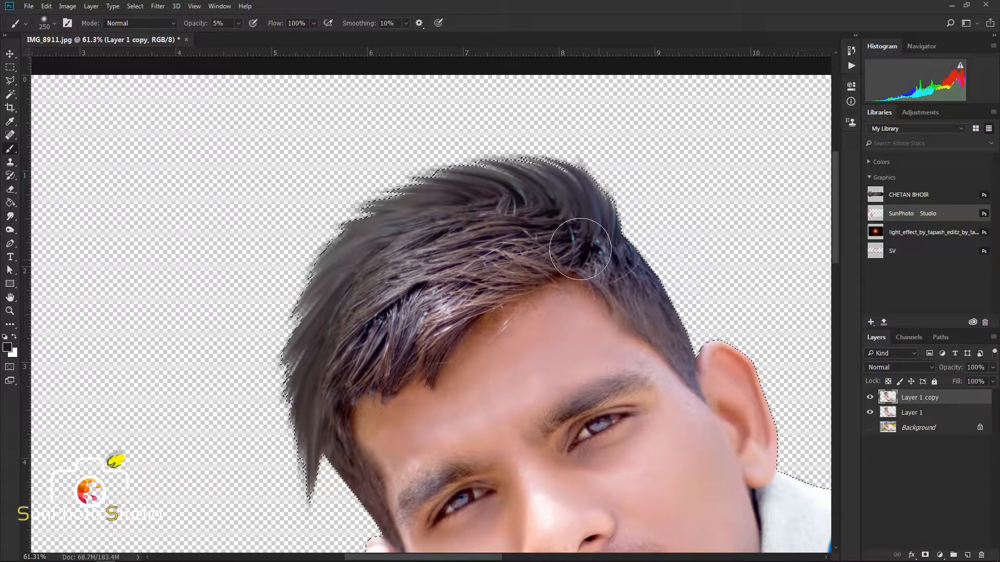
Raise the brush opacity to 16% and paint the front and crown hair darker with the brush at 300 to 400 px
key(bracketright)
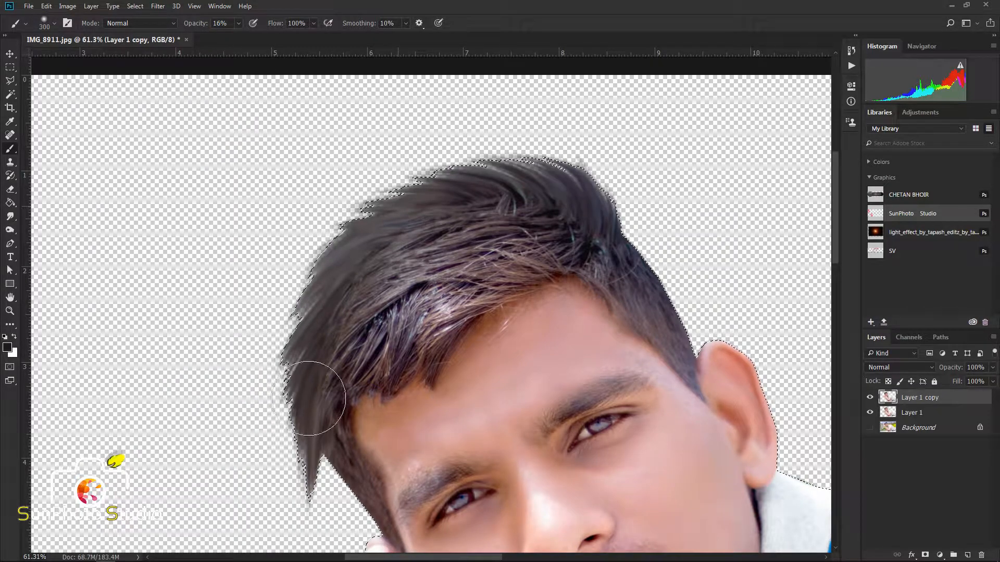
key(bracketright)
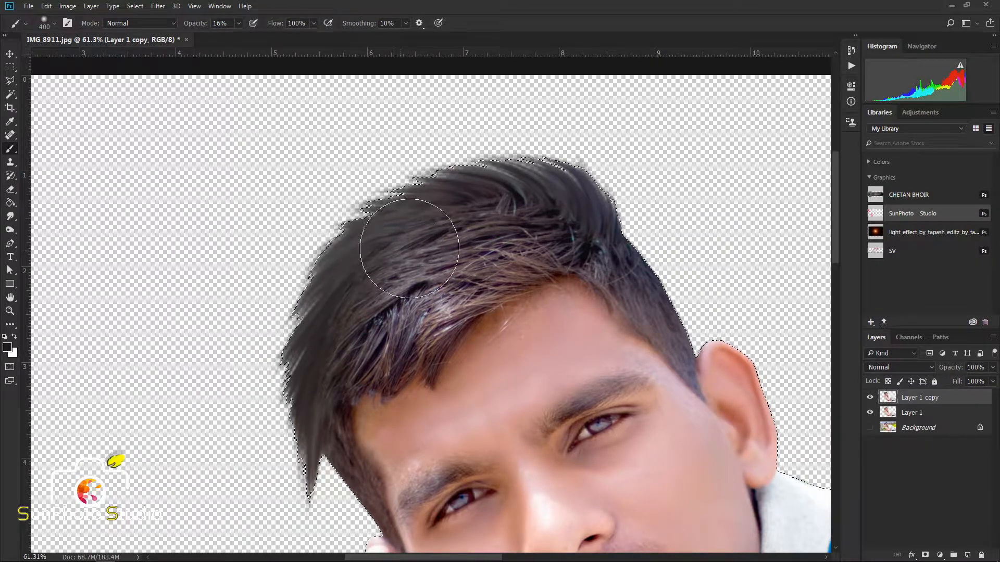
key(bracketleft)
key(bracketleft)
key(bracketleft)
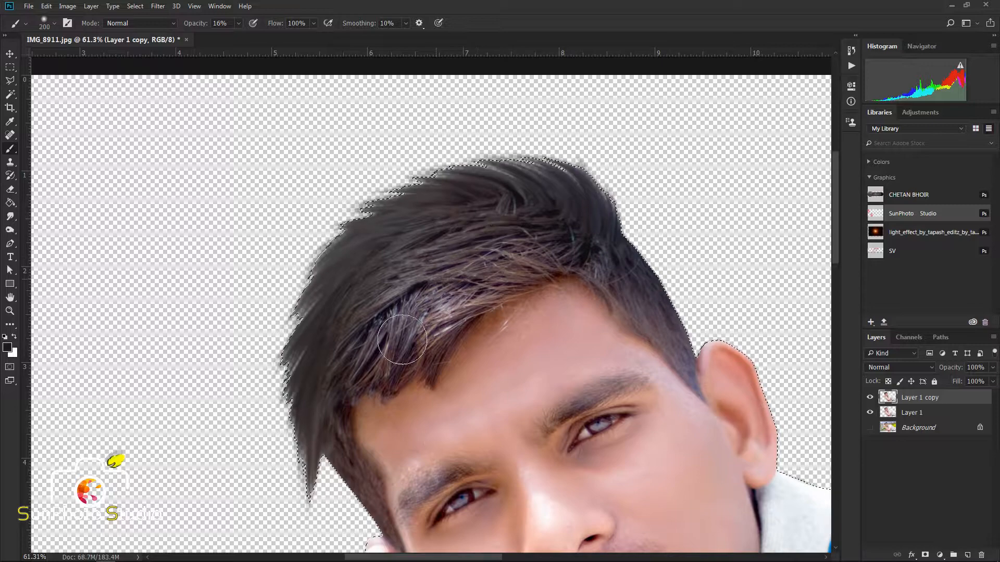
Darken the shiny fringe above the forehead and the crown strands with the brush at 175 to 300 px
mouse_move(402, 340)
mouse_down()
mouse_move(387, 357)
mouse_move(432, 317)
mouse_move(354, 374)
mouse_move(420, 286)
mouse_move(501, 235)
mouse_move(516, 256)
mouse_move(429, 323)
mouse_move(528, 261)
mouse_move(456, 305)
mouse_move(415, 357)
mouse_move(485, 283)
mouse_move(378, 372)
mouse_up()
key(bracketleft)
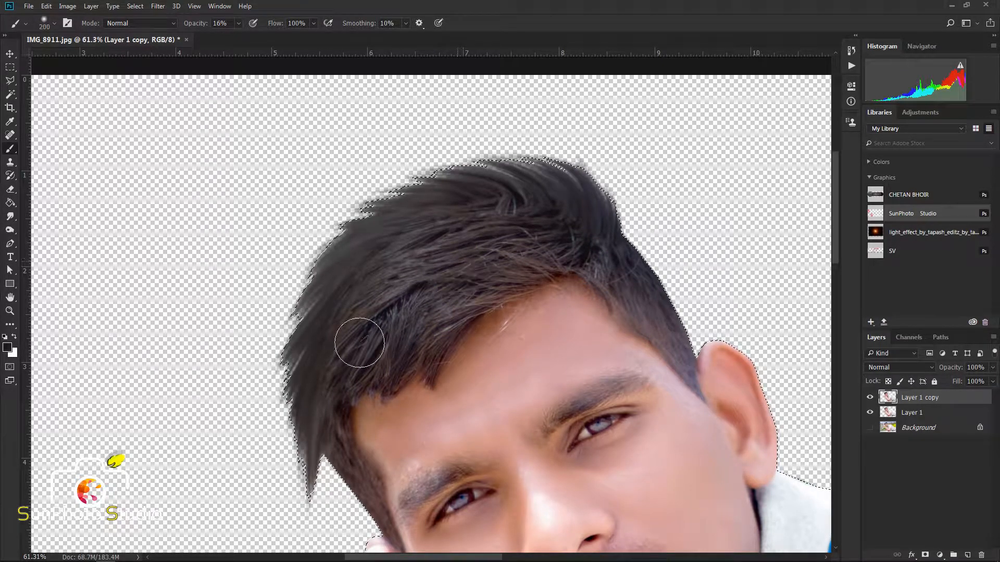
key(bracketright)
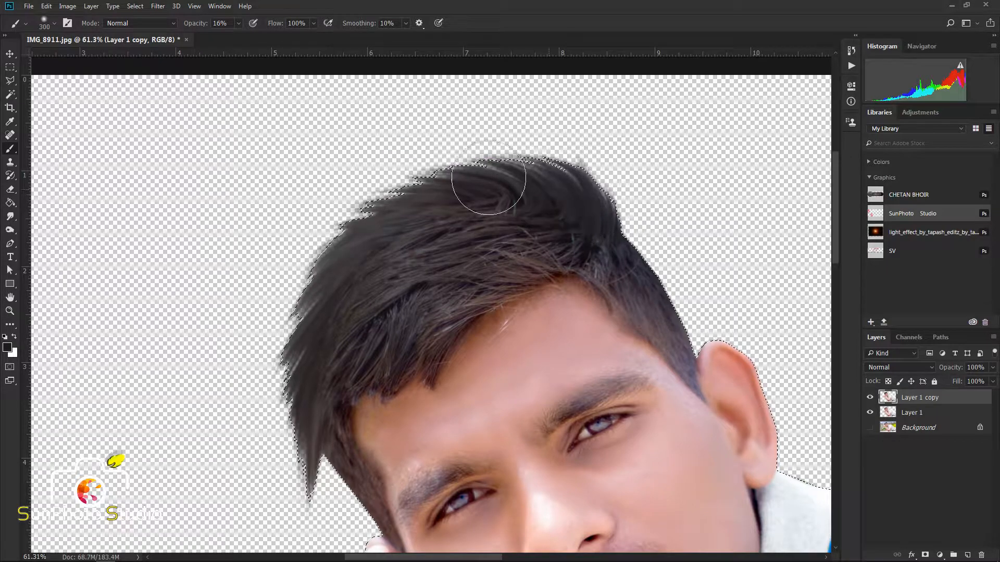
key(bracketleft)
key(bracketleft)
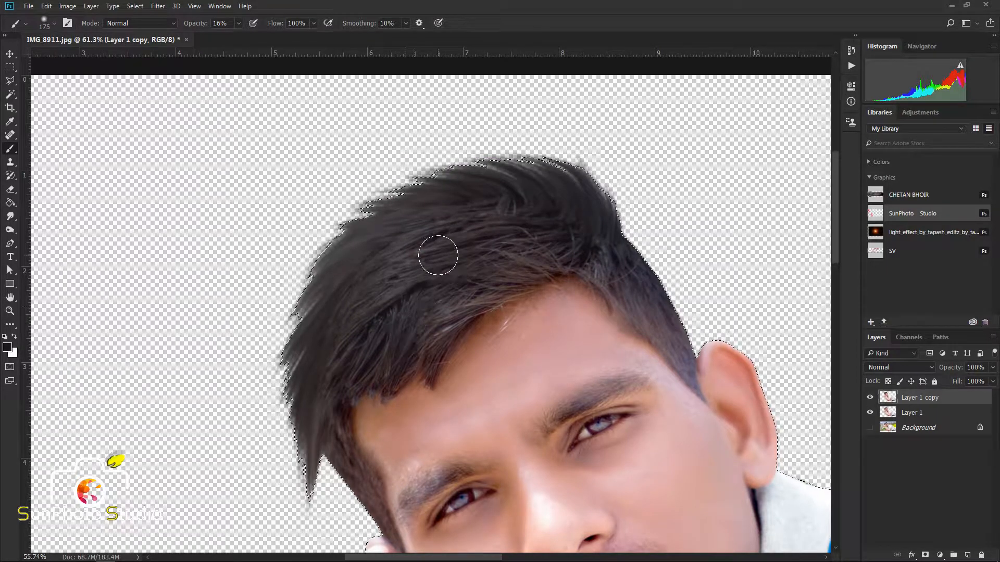
Even out the dark tone over the crown and front hair with the brush at 200 to 250 px
scroll(448, 252, down, 1)
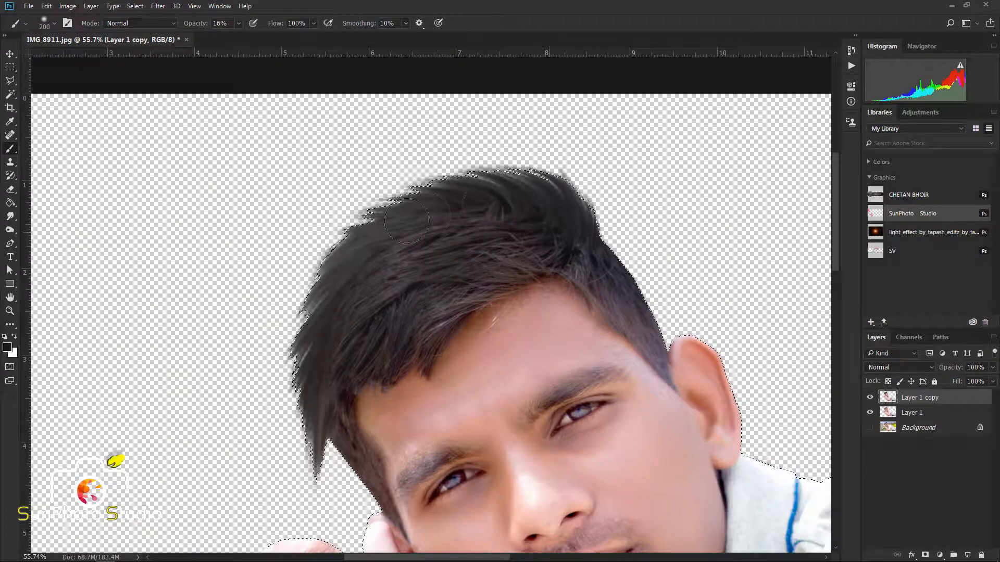
key(bracketright)
scroll(479, 204, up, 2)
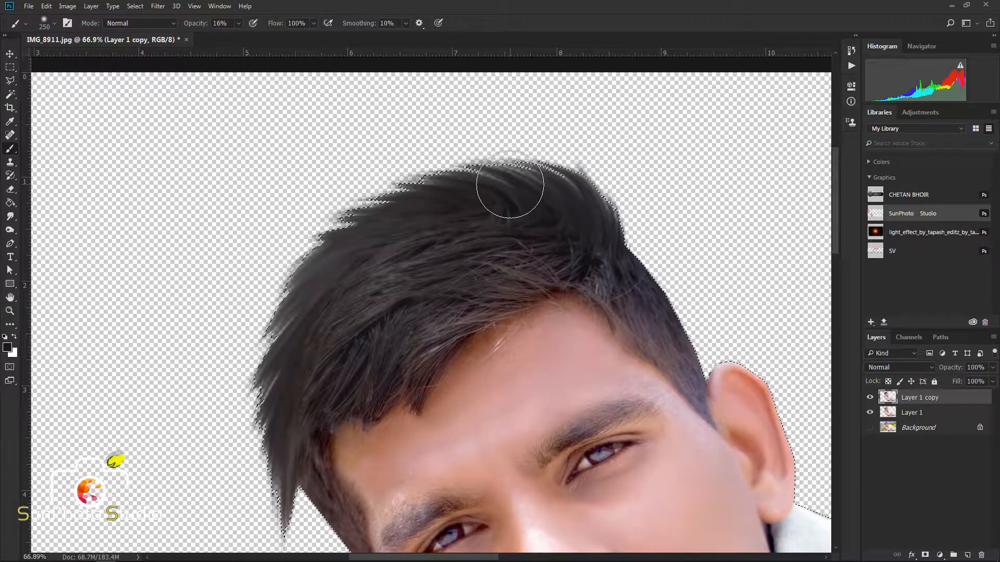
scroll(562, 171, down, 2)
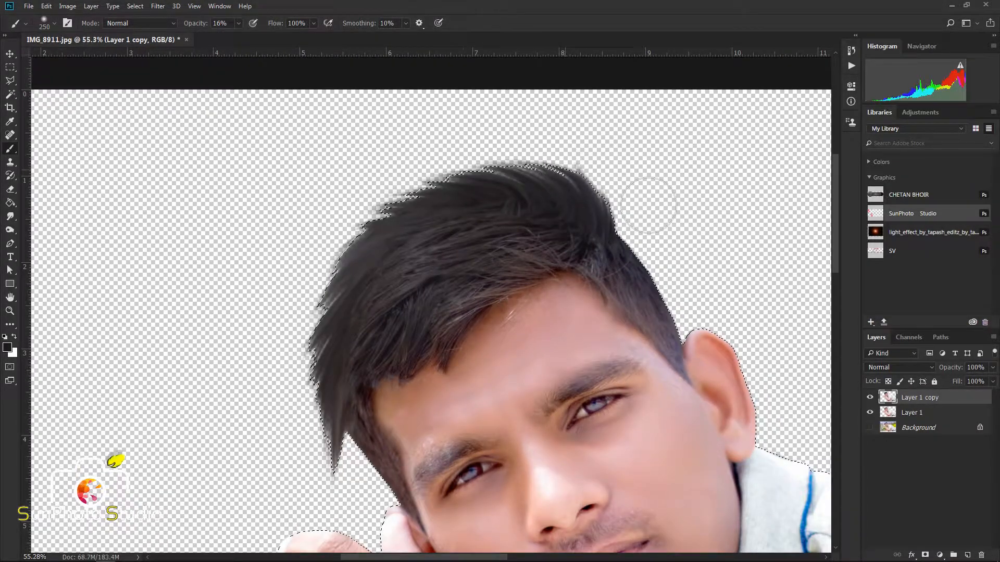
key(bracketright)
scroll(648, 205, up, 1)
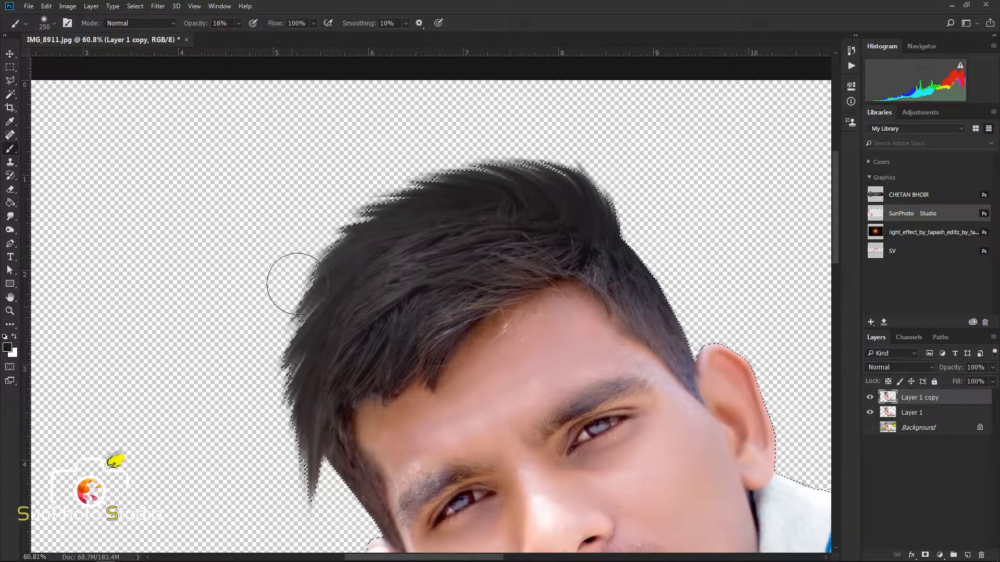
Invert the selection and erase the hazy fringe outside the hair outline from temple to crown with the Eraser at 500 px
key(l)
right_click(463, 178)
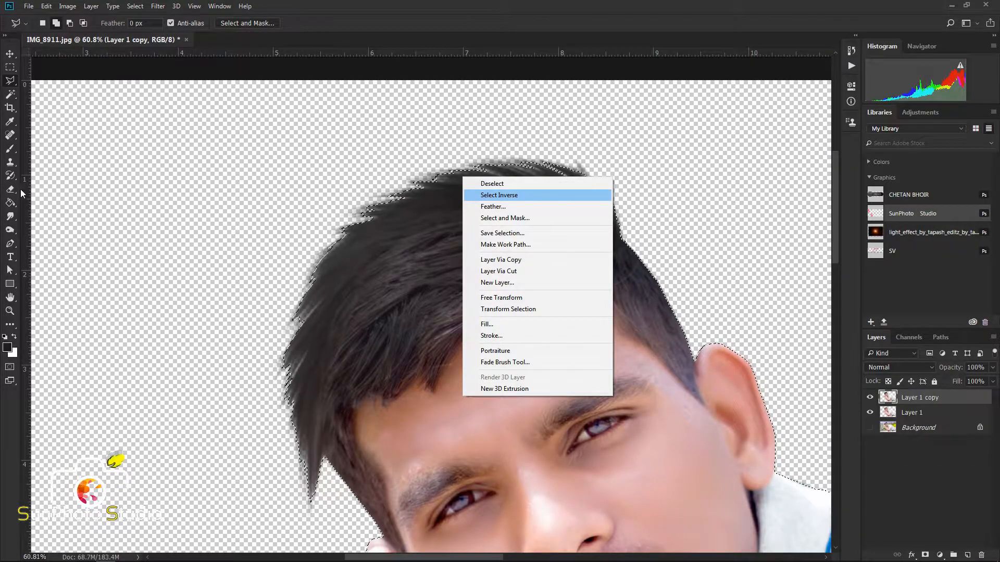
click(499, 194)
click(10, 190)
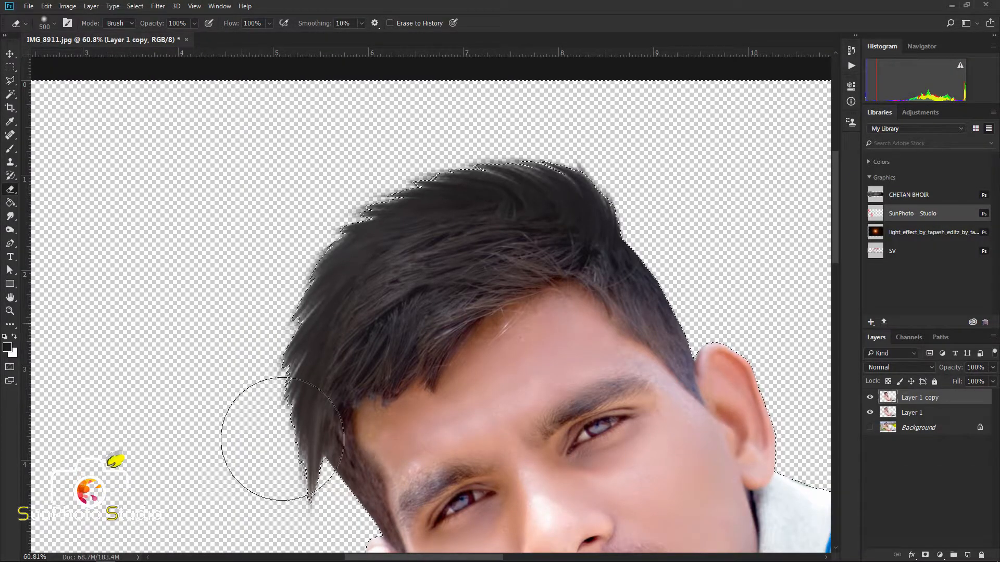
mouse_move(282, 439)
mouse_down()
mouse_move(277, 357)
mouse_move(334, 205)
mouse_move(442, 164)
mouse_move(397, 181)
mouse_move(564, 147)
mouse_move(680, 186)
mouse_move(633, 183)
mouse_up()
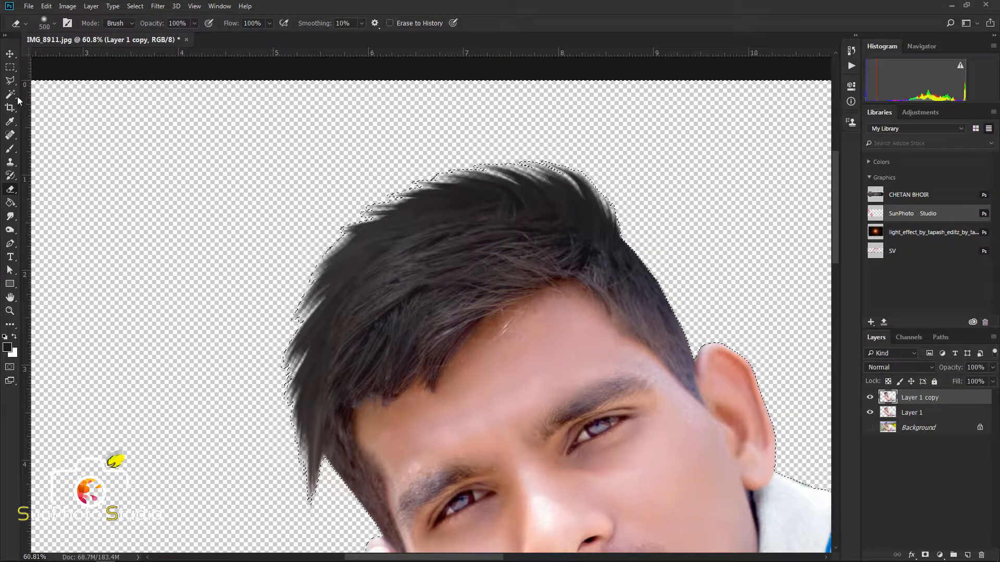
Invert the selection back to the man and burn the side hair behind the crown, Midtones at 54% exposure, reducing the brush to 80 px
key(l)
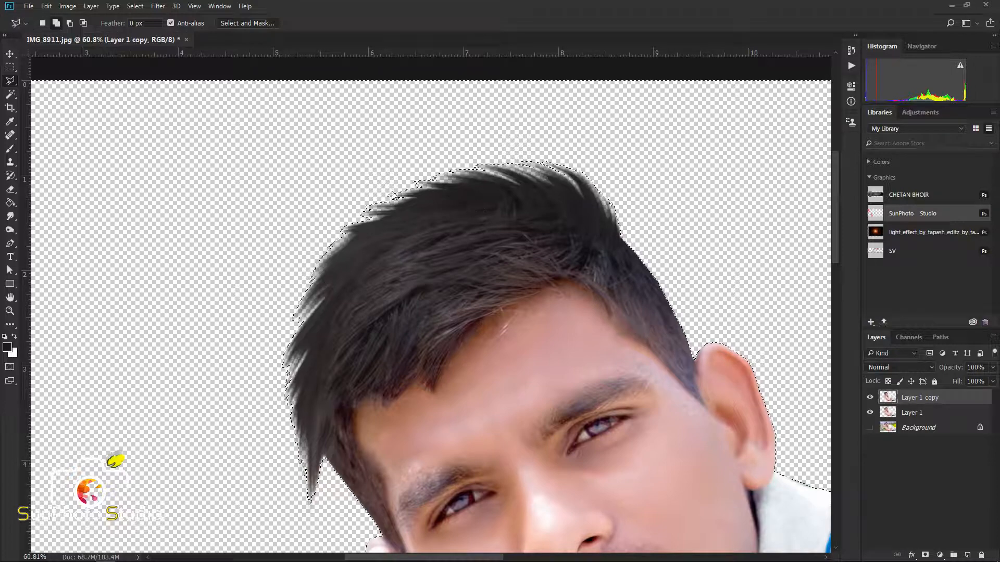
right_click(457, 196)
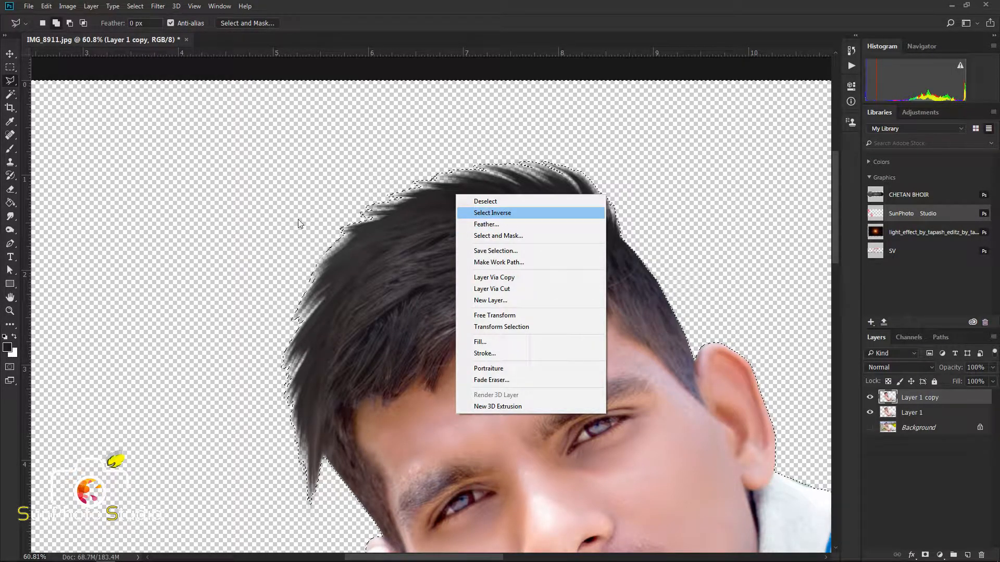
click(10, 230)
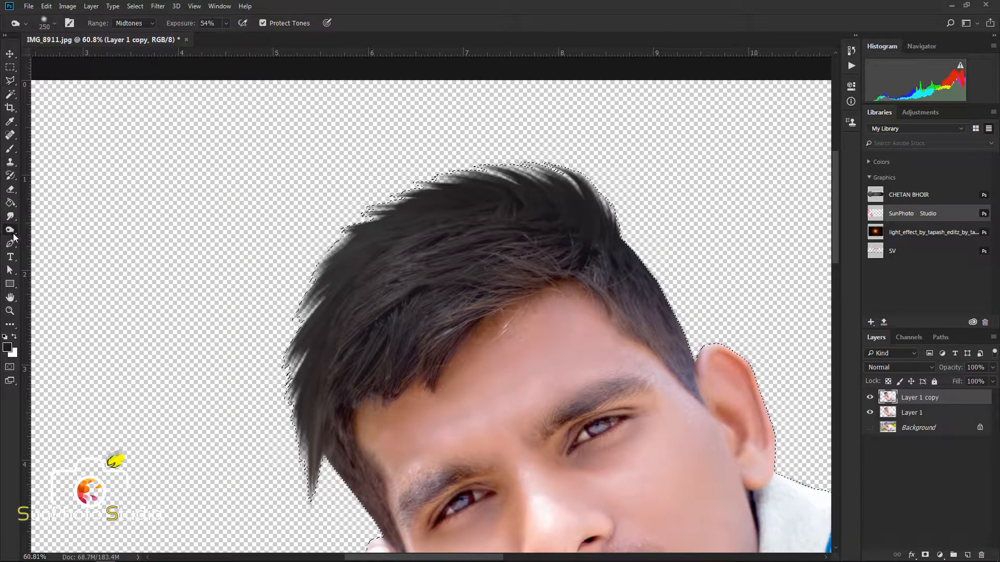
scroll(518, 301, down, 3)
scroll(476, 224, up, 3)
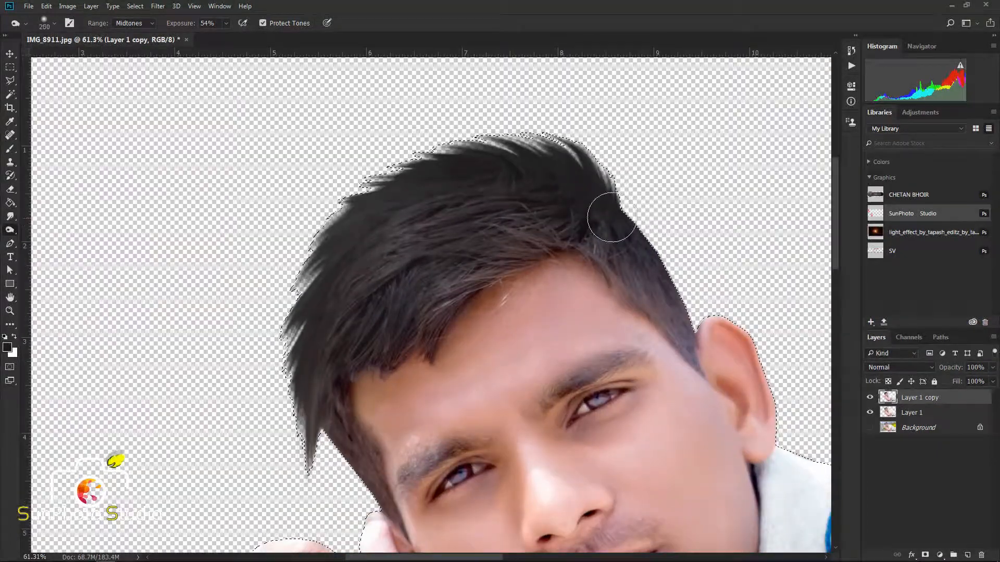
key(bracketleft)
key(bracketleft)
key(bracketleft)
key(bracketleft)
key(bracketleft)
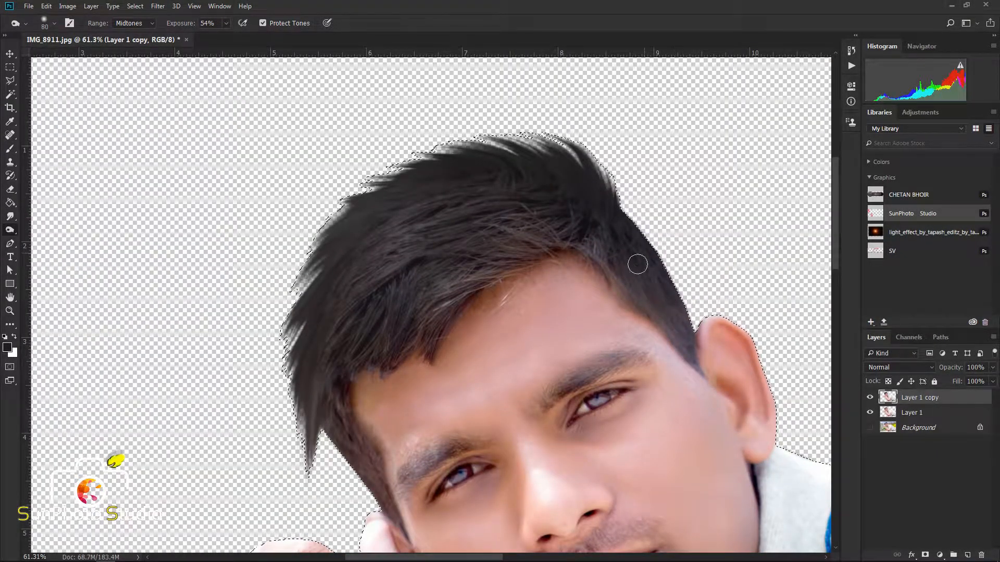
Burn the short hair down to the sideburn beside the ear with the brush at 70 to 80 px
scroll(694, 367, up, 2)
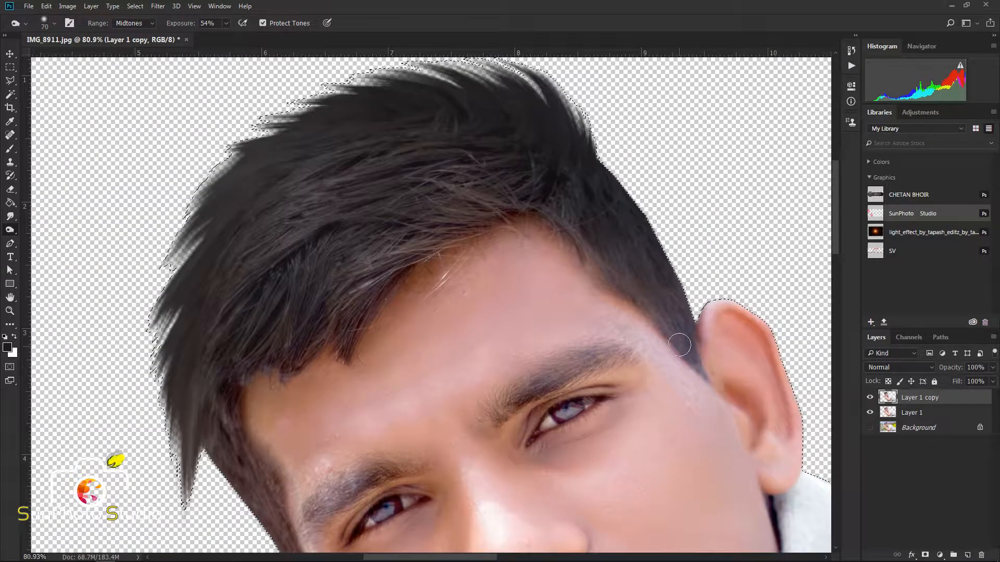
key(bracketleft)
key(bracketright)
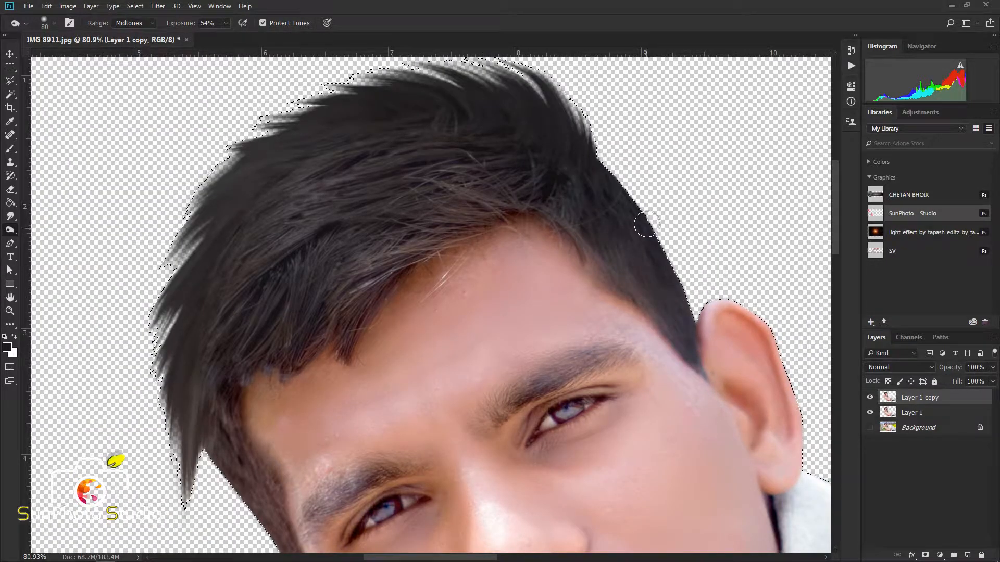
scroll(641, 224, down, 5)
scroll(345, 225, up, 8)
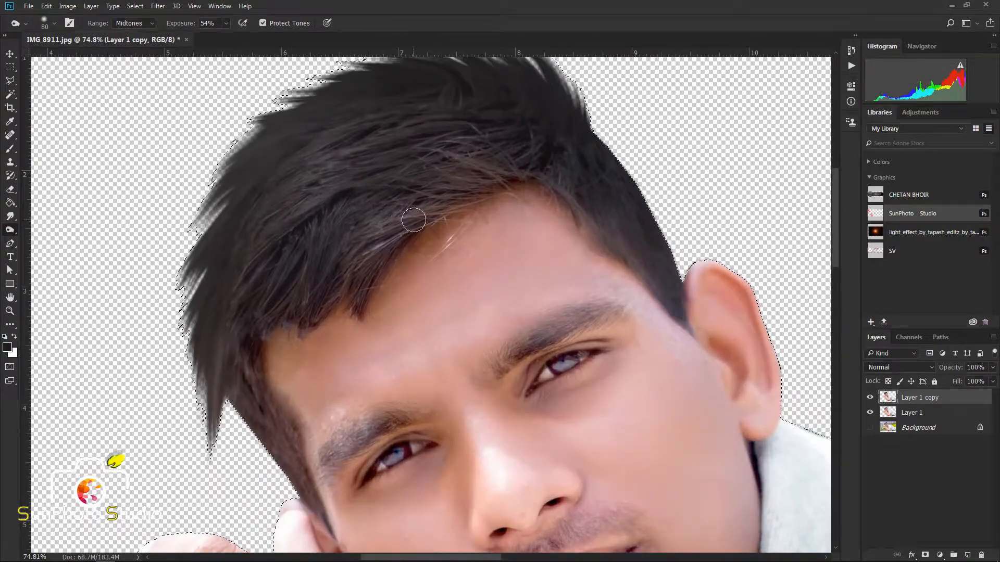
scroll(482, 245, down, 1)
Switch to the Smudge tool and give it the Soft Round brush tip at 70 px
click(10, 149)
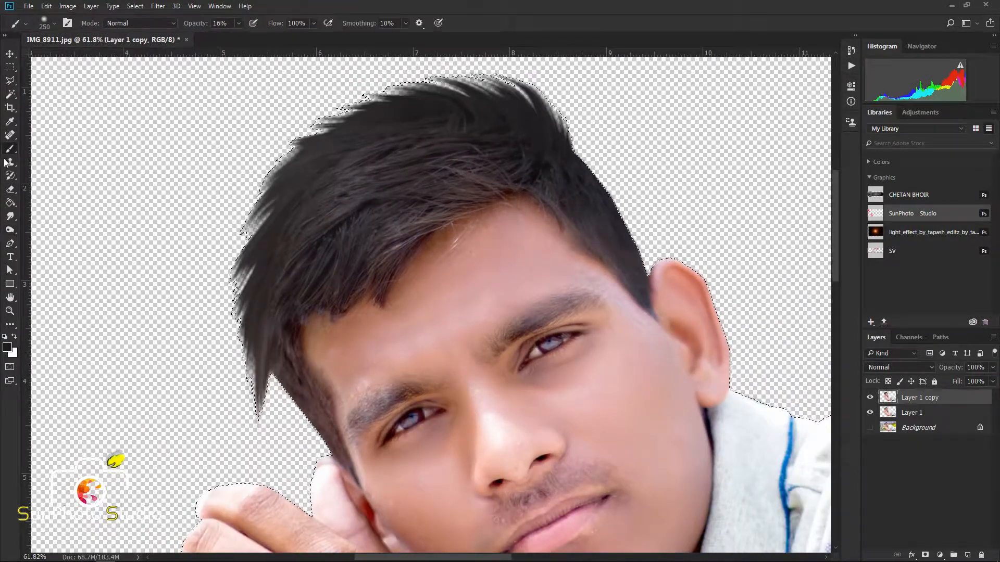
click(10, 216)
right_click(453, 273)
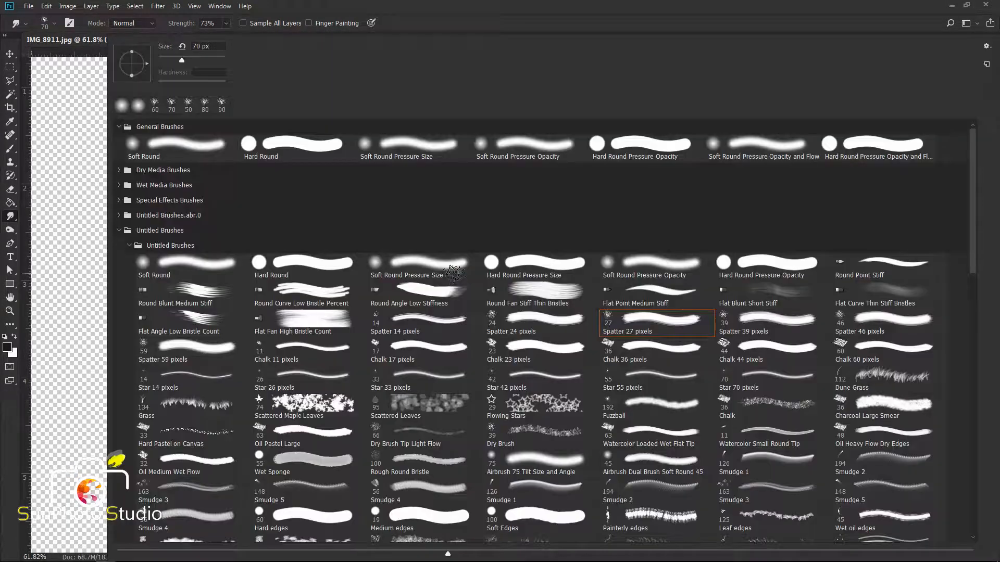
double_click(235, 265)
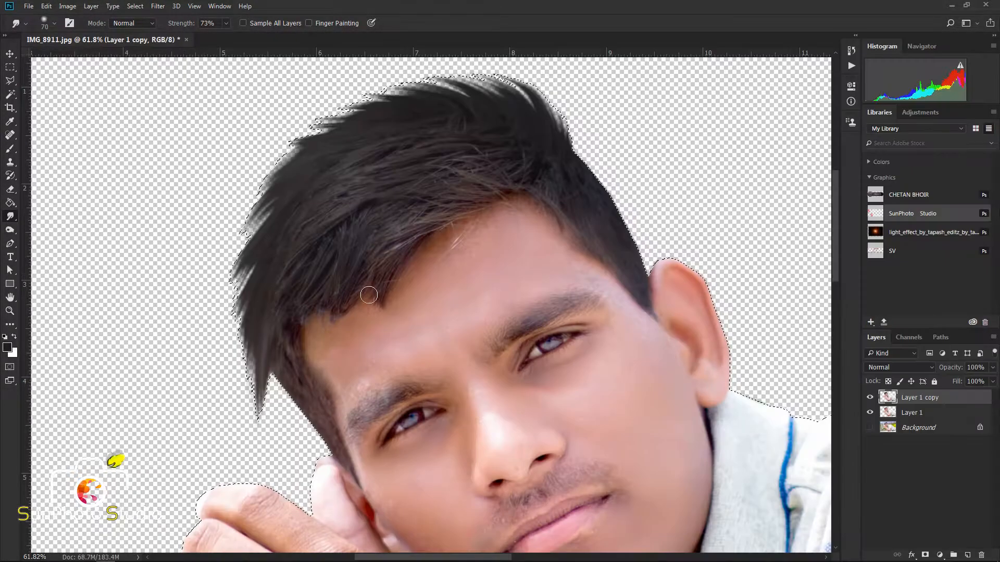
Smudge away the stray hairs and the loose tuft along the forehead hairline with the brush at about 125 to 150 px
key(])
scroll(373, 295, up, 3)
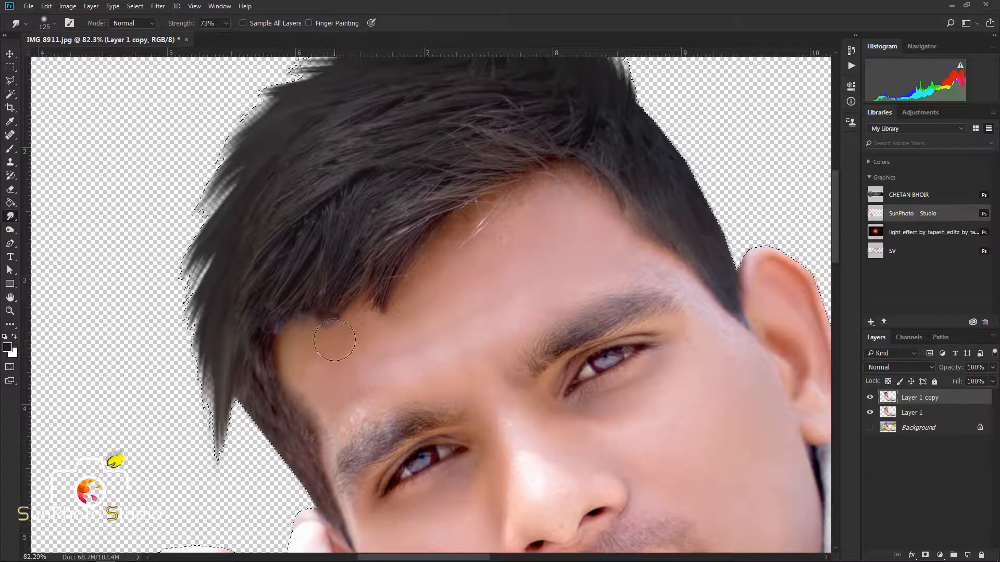
key(bracketleft)
mouse_move(372, 316)
mouse_down()
mouse_move(396, 311)
mouse_move(390, 302)
mouse_move(416, 299)
mouse_move(414, 284)
mouse_move(466, 266)
mouse_move(461, 250)
mouse_move(487, 254)
mouse_up()
mouse_move(523, 213)
mouse_down()
mouse_move(521, 195)
mouse_move(560, 185)
mouse_up()
key(bracketleft)
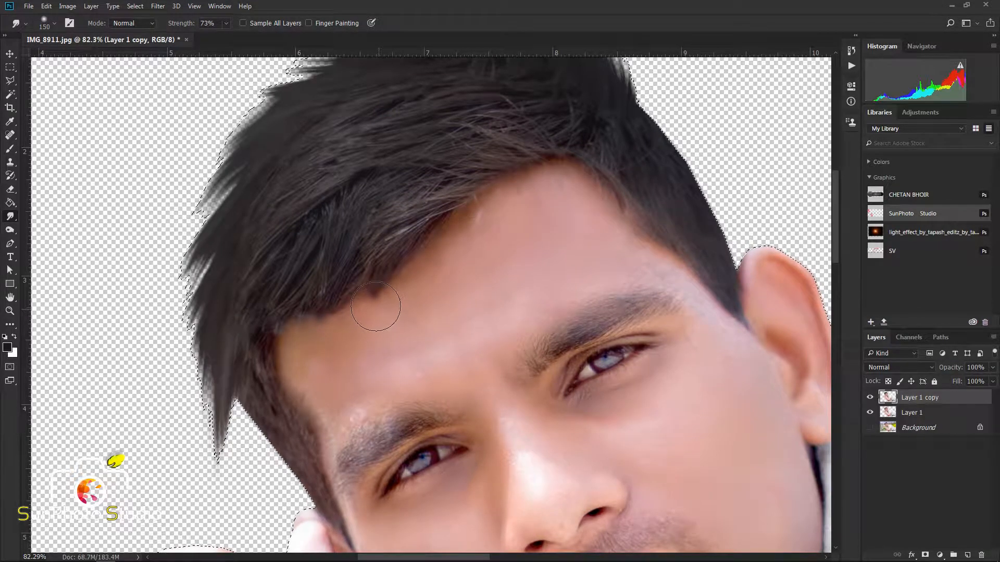
drag(380, 315, 360, 292)
key(bracketleft)
key(bracketleft)
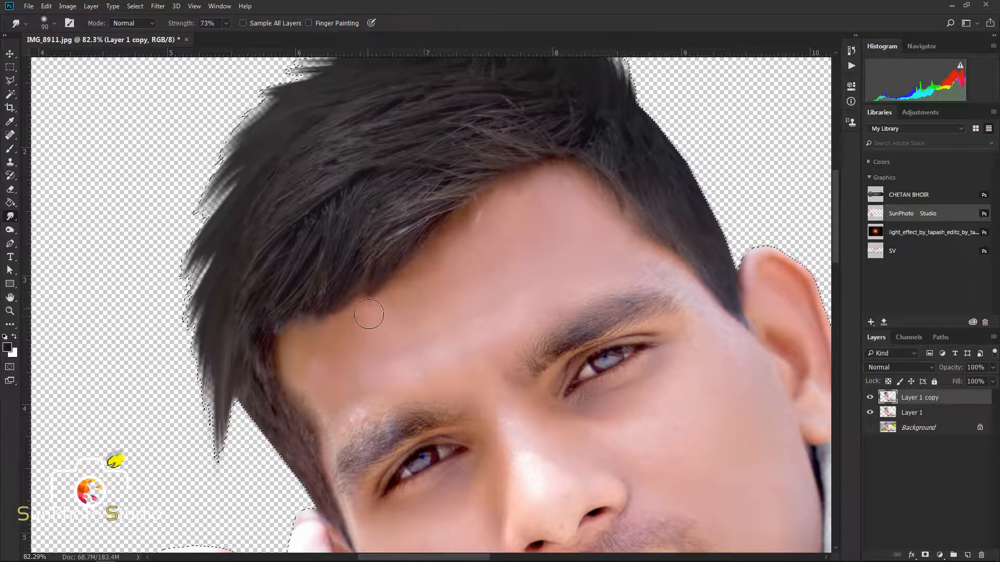
Smudge the uneven hairline smooth from the fringe to the forehead's upper corner, enlarging the brush up to 200 px
key(bracketright)
key(bracketright)
mouse_move(311, 311)
mouse_down()
mouse_move(378, 320)
mouse_move(360, 327)
mouse_move(397, 297)
mouse_up()
key(bracketright)
mouse_move(358, 332)
mouse_down()
mouse_move(349, 321)
mouse_move(319, 329)
mouse_up()
key(bracketright)
mouse_move(462, 270)
mouse_down()
mouse_move(453, 283)
mouse_move(438, 272)
mouse_move(491, 239)
mouse_move(468, 214)
mouse_up()
mouse_move(500, 247)
mouse_down()
mouse_move(483, 179)
mouse_move(490, 188)
mouse_move(533, 160)
mouse_up()
key(bracketright)
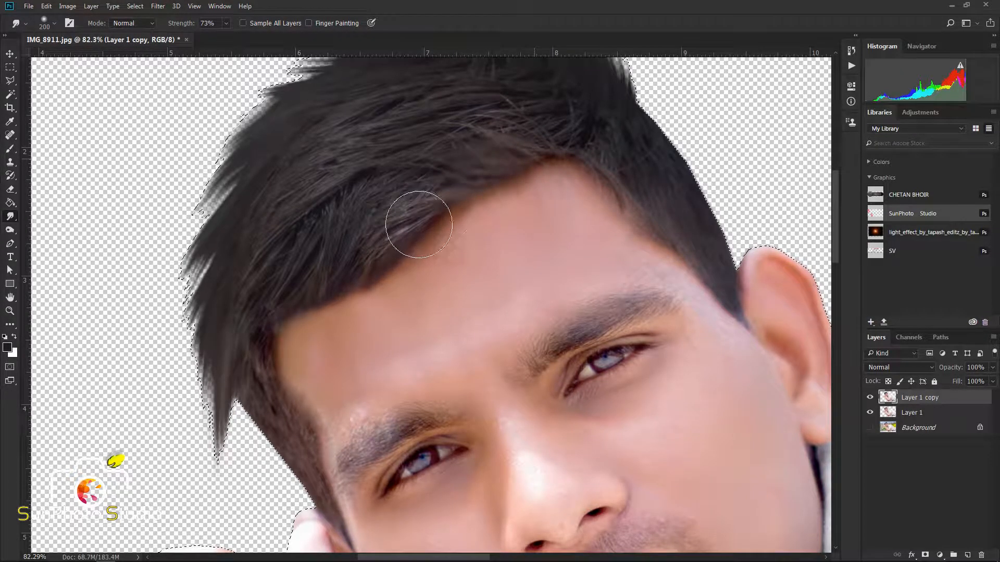
key(bracketleft)
scroll(448, 234, down, 3)
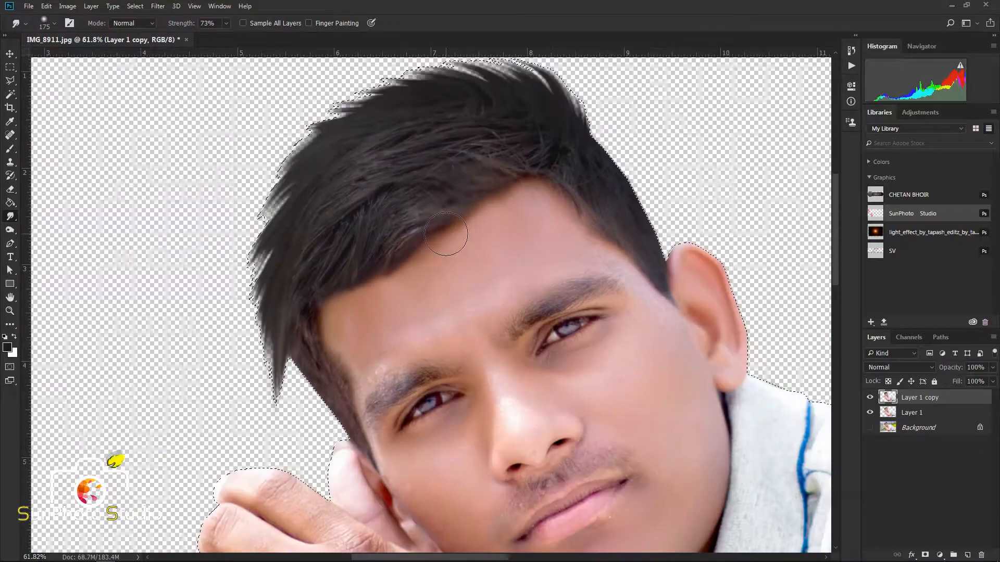
scroll(457, 223, down, 3)
scroll(461, 224, up, 2)
scroll(461, 224, up, 2)
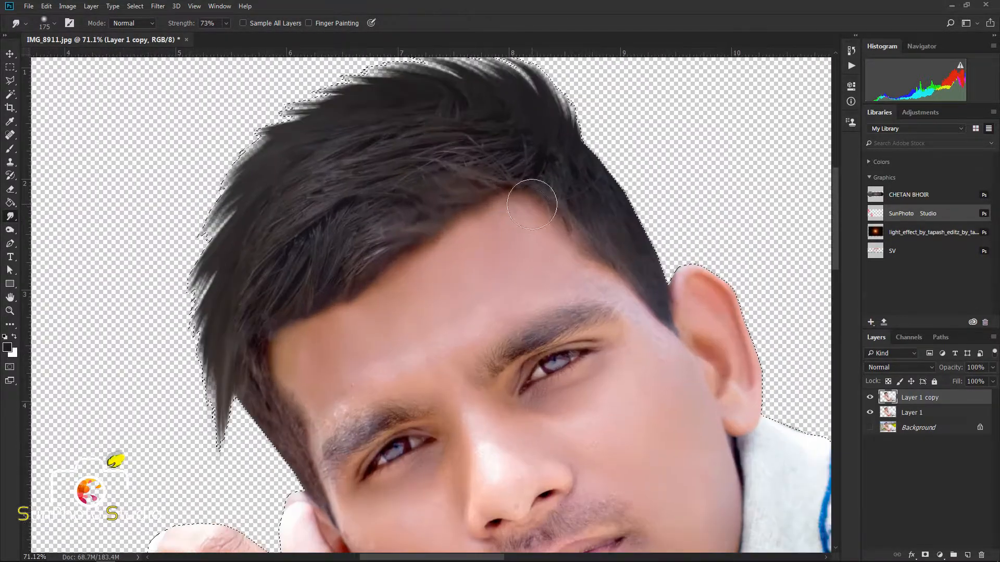
Smudge the fringe corner by the temple into a clean edge with the brush enlarged to 250 px
key(bracketleft)
key(bracketleft)
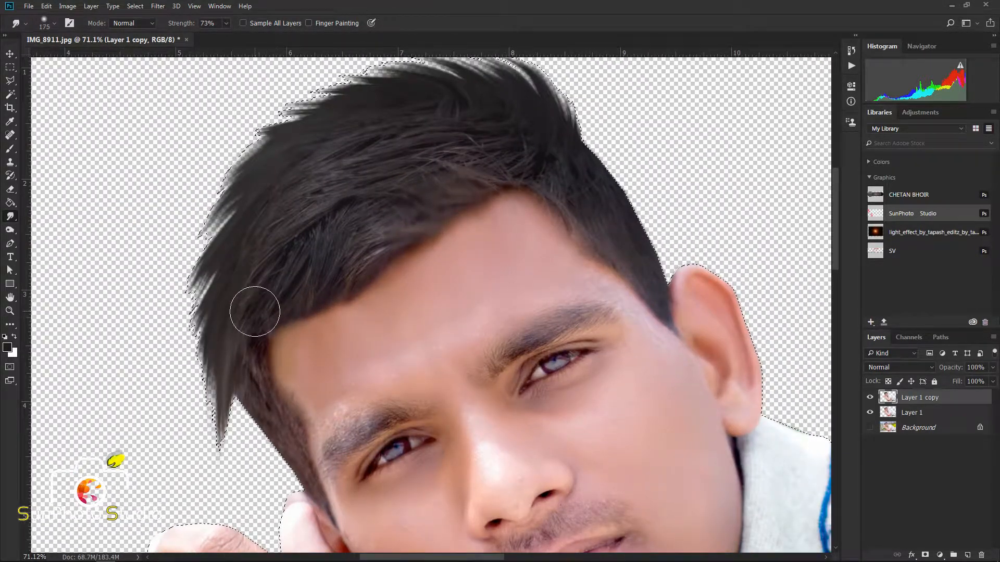
key(bracketright)
key(bracketright)
key(bracketright)
drag(304, 322, 292, 335)
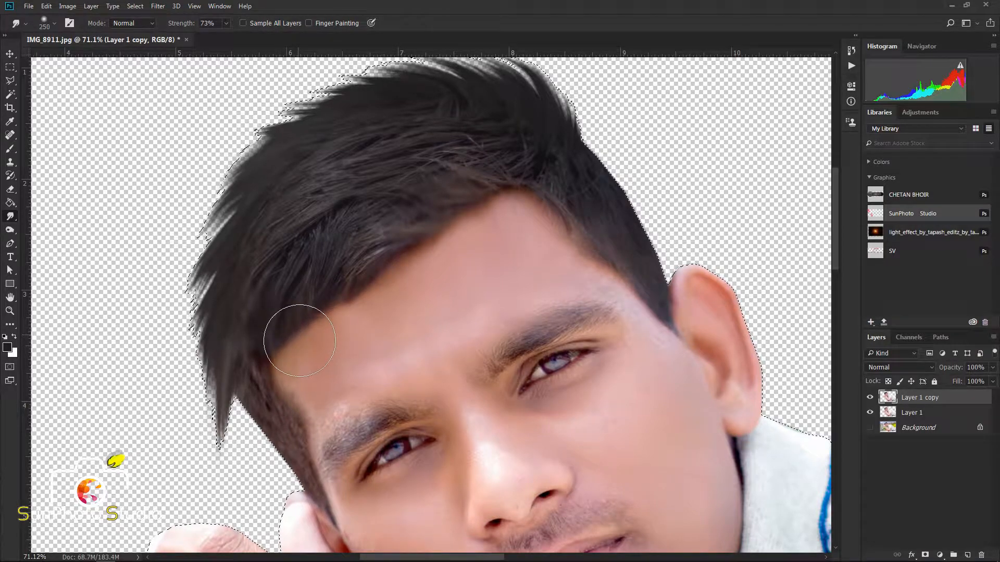
key(bracketleft)
drag(363, 324, 355, 321)
key(bracketleft)
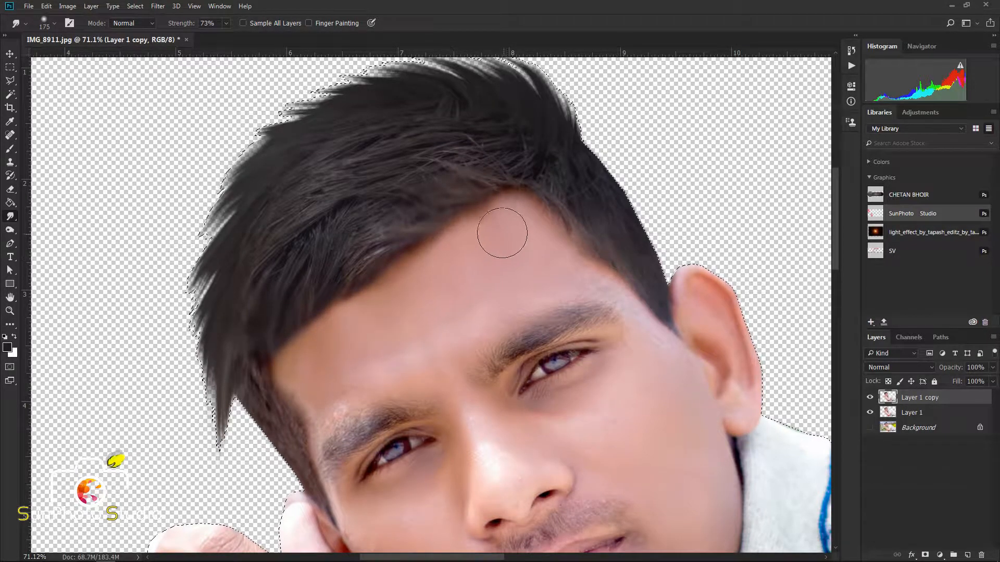
Smudge the middle of the fringe above the forehead into a soft, even hairline, varying the brush size
key(bracketright)
key(bracketright)
mouse_move(359, 299)
mouse_down()
mouse_move(365, 278)
mouse_move(382, 282)
mouse_move(430, 245)
mouse_move(436, 251)
mouse_move(468, 211)
mouse_move(425, 261)
mouse_move(434, 268)
mouse_move(459, 233)
mouse_up()
key(bracketright)
key(bracketleft)
key(bracketleft)
drag(334, 321, 359, 311)
drag(414, 258, 408, 268)
key(bracketright)
key(bracketleft)
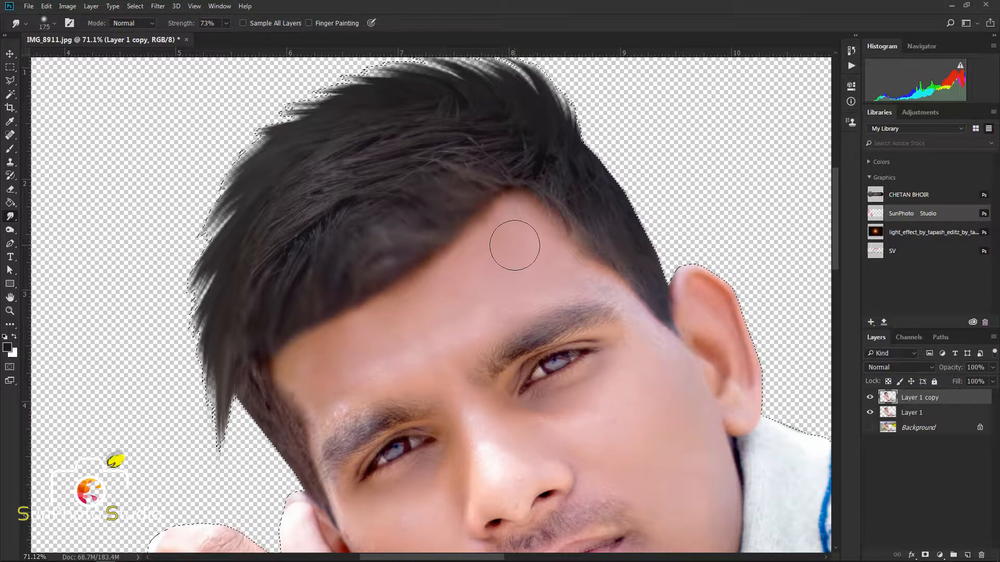
key(bracketleft)
scroll(469, 224, down, 6)
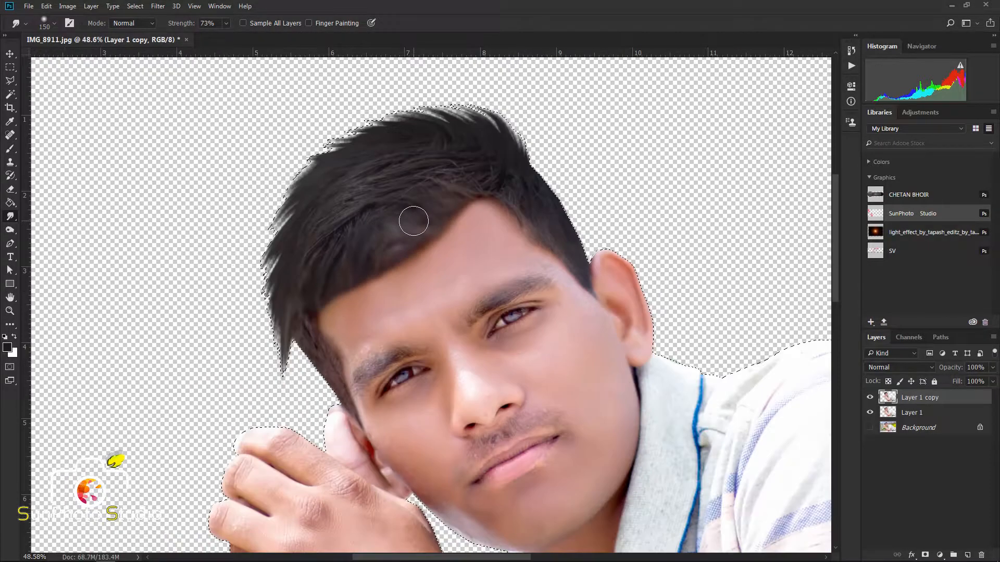
scroll(350, 175, up, 3)
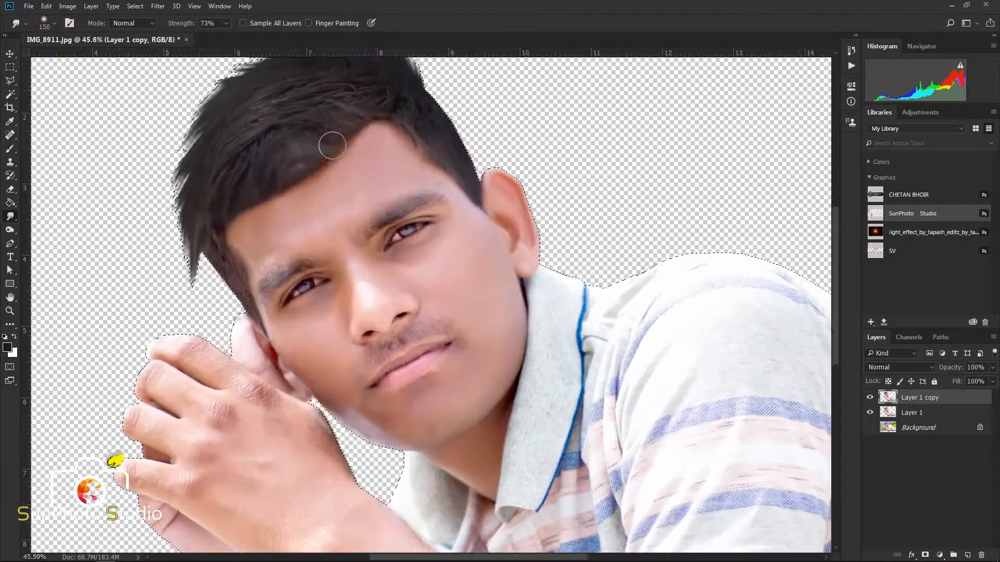
Switch to the Polygonal Lasso tool and deselect the man's outline
drag(330, 139, 400, 194)
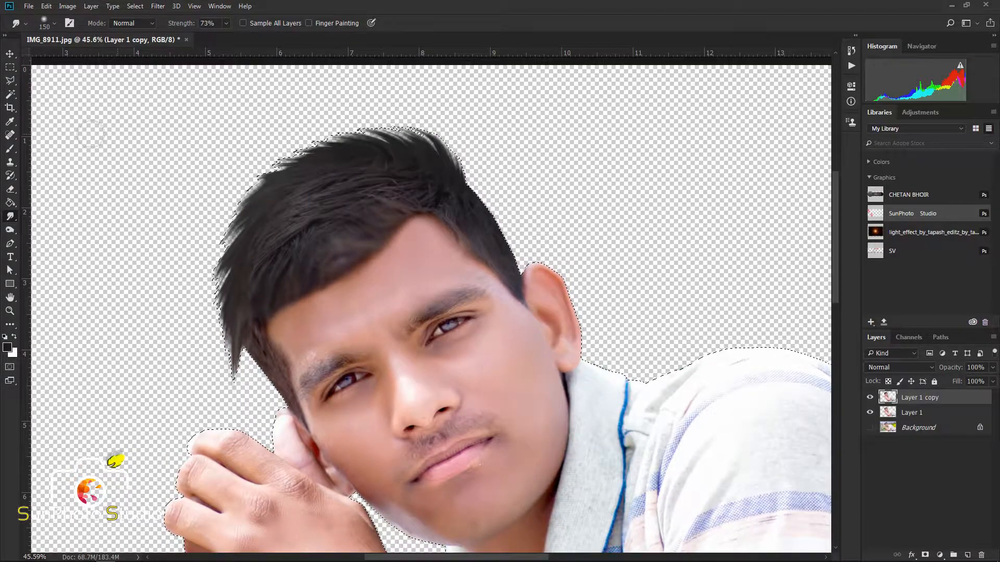
click(13, 83)
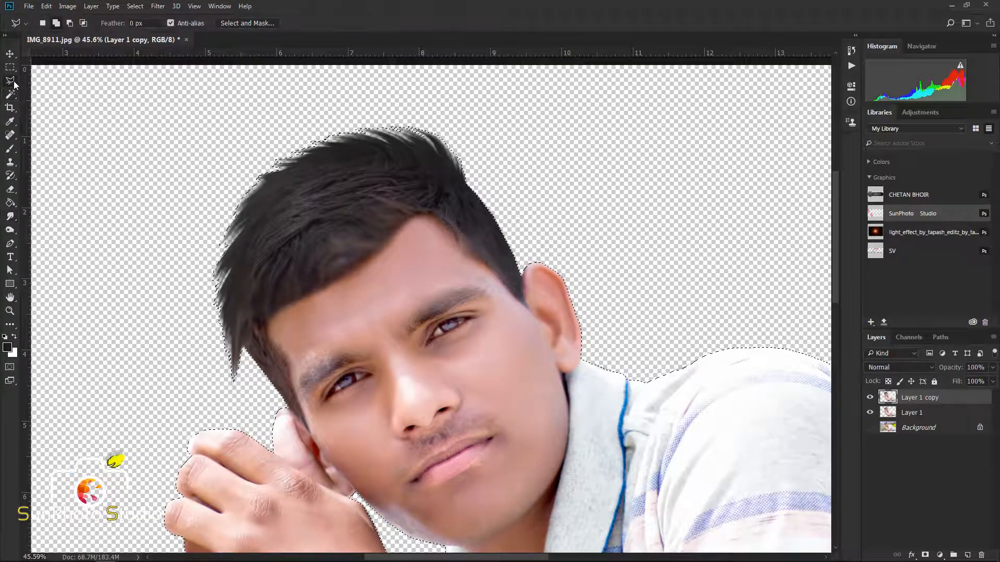
right_click(437, 174)
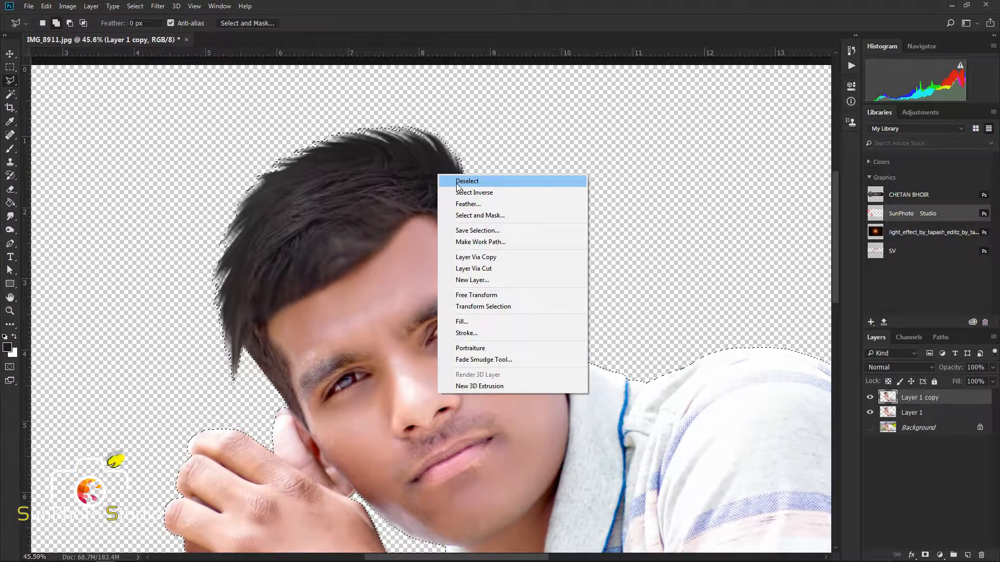
click(458, 181)
scroll(435, 179, down, 3)
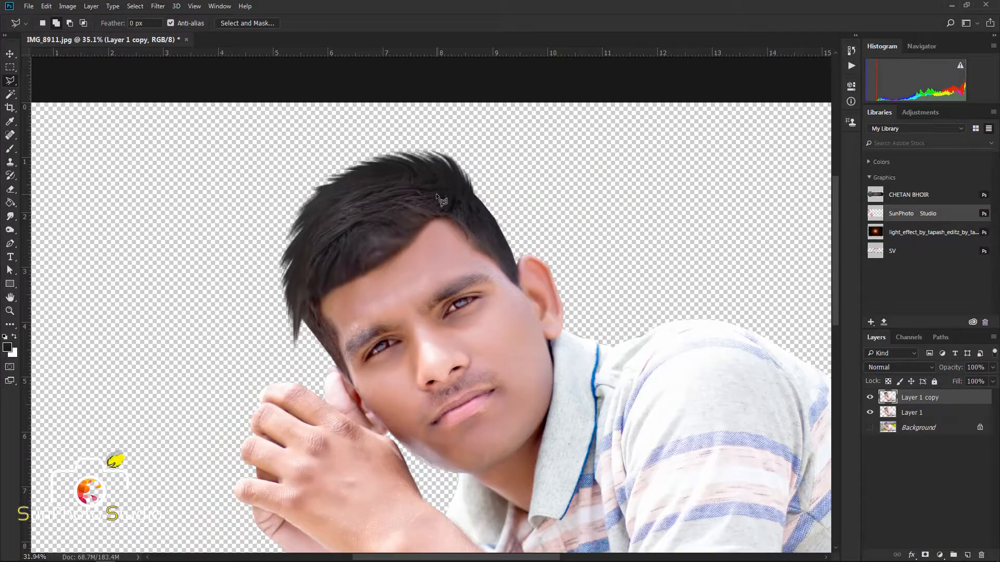
scroll(442, 200, down, 2)
scroll(380, 216, down, 2)
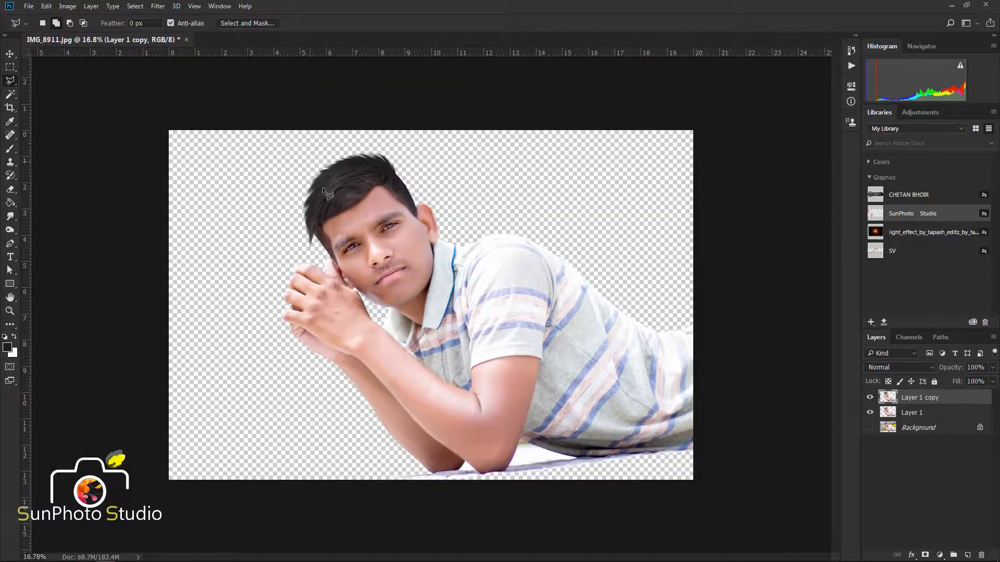
scroll(323, 172, up, 2)
scroll(323, 167, down, 1)
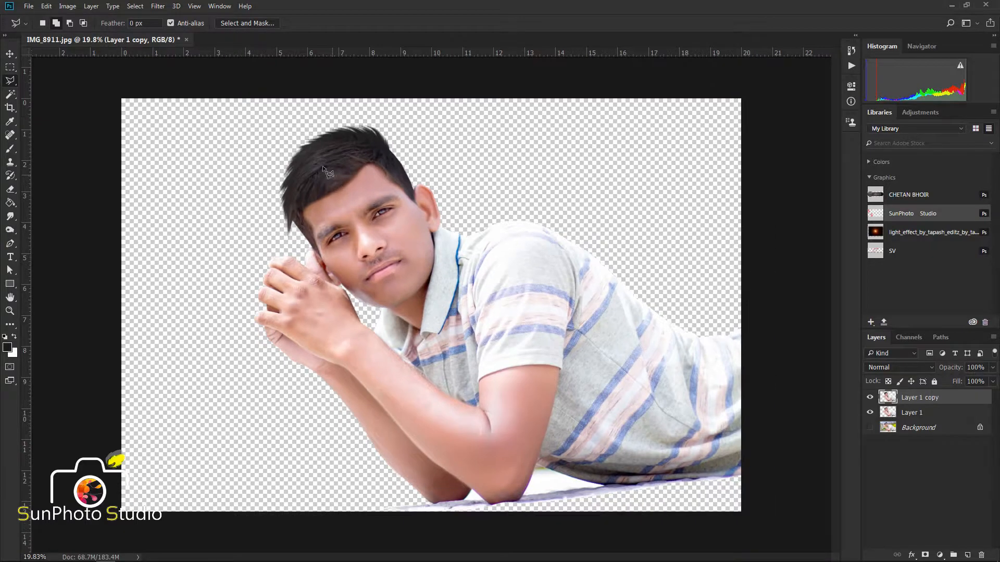
scroll(328, 172, down, 1)
Open Color Efex Pro 4 on Layer 1 copy and choose Dark Contrasts with Contrast -32% and Saturation 50%
click(159, 6)
mouse_move(219, 275)
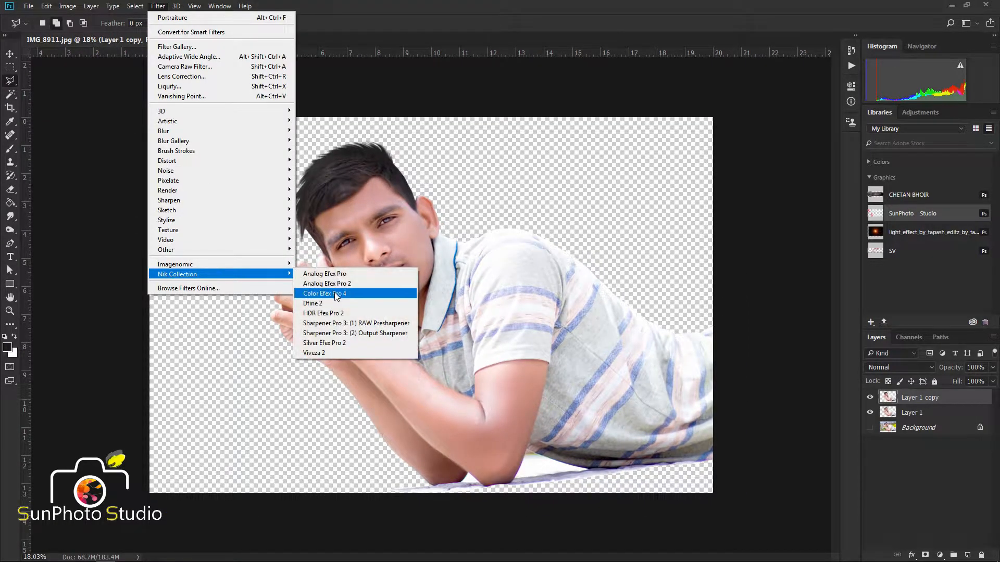
click(336, 293)
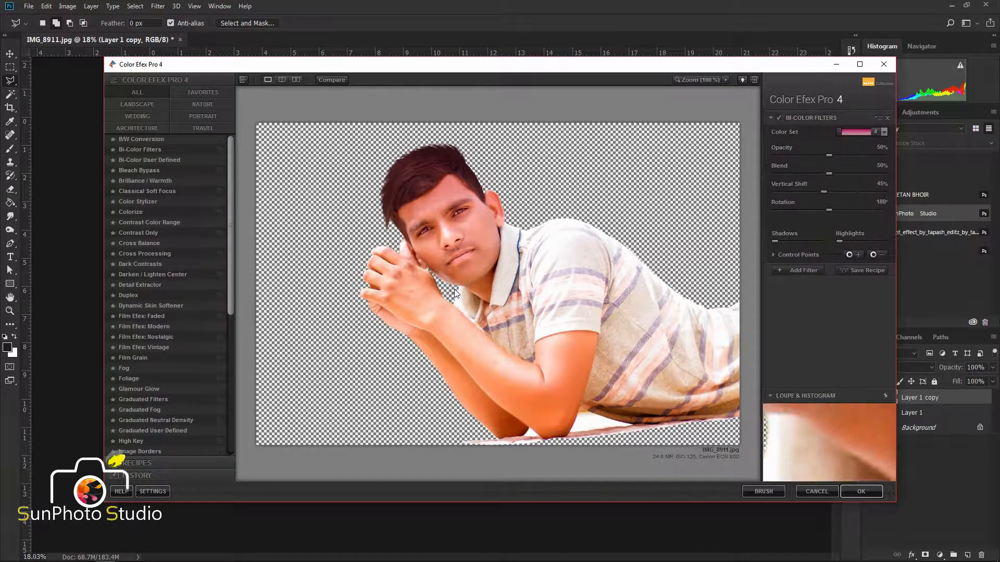
click(130, 261)
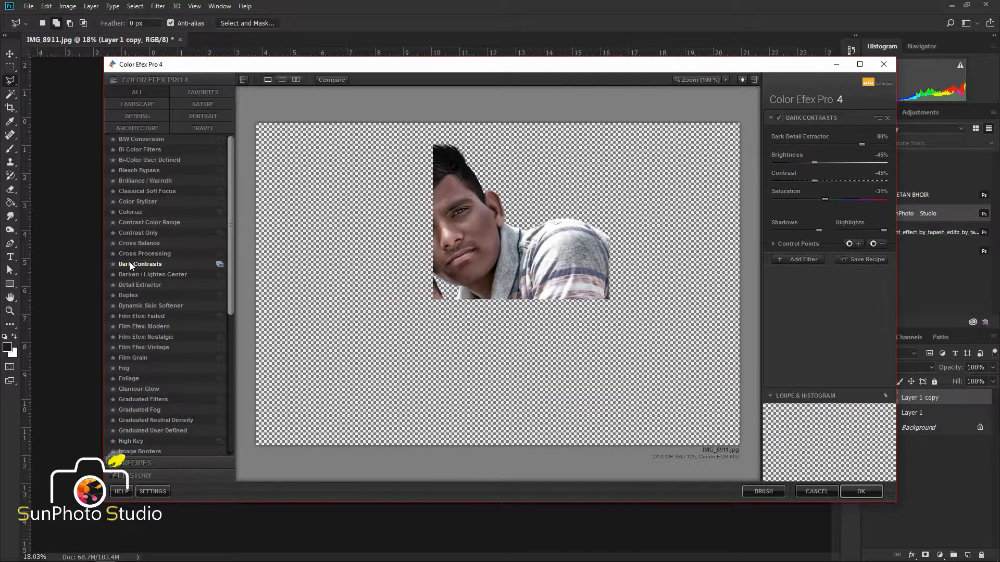
click(886, 200)
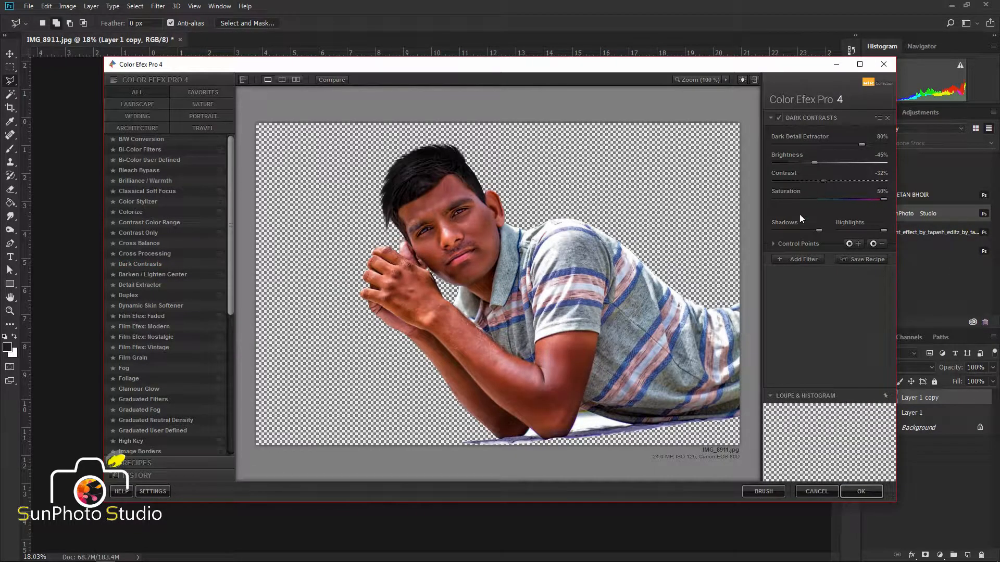
Add a Detail Extractor filter at 3% with Contrast 18%, Saturation 100% and Fine effect radius, and apply the filters
click(795, 259)
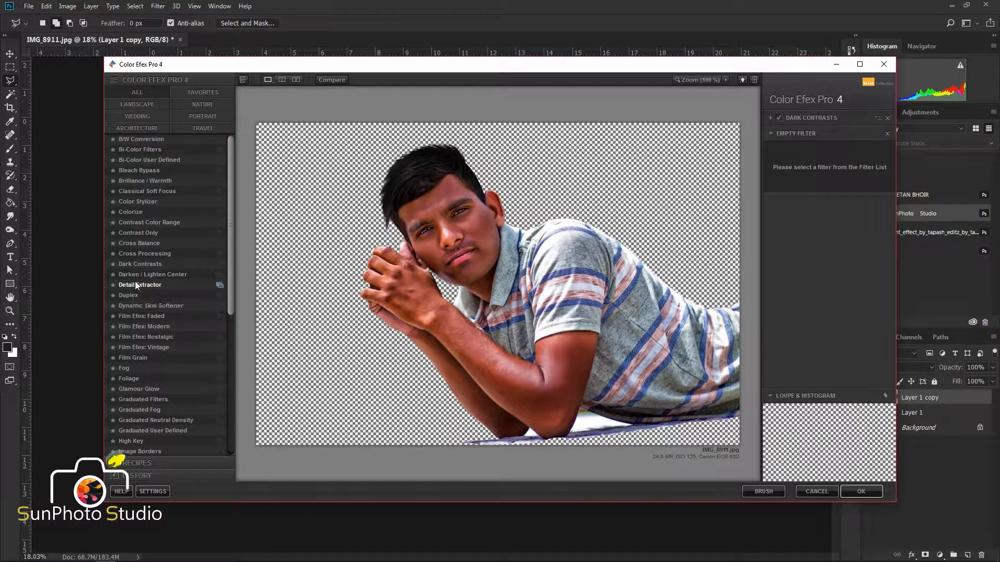
click(136, 284)
click(858, 212)
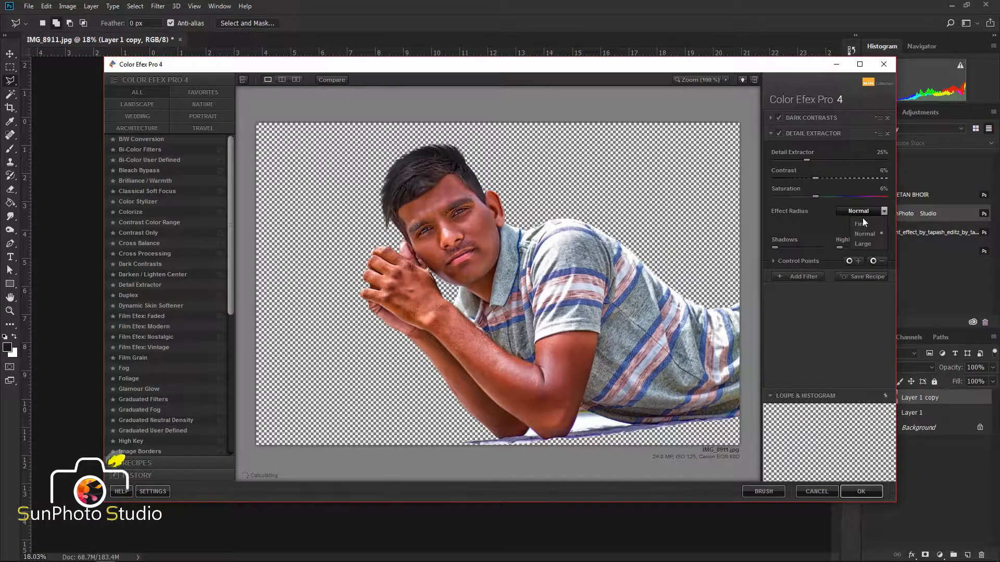
drag(877, 198, 884, 197)
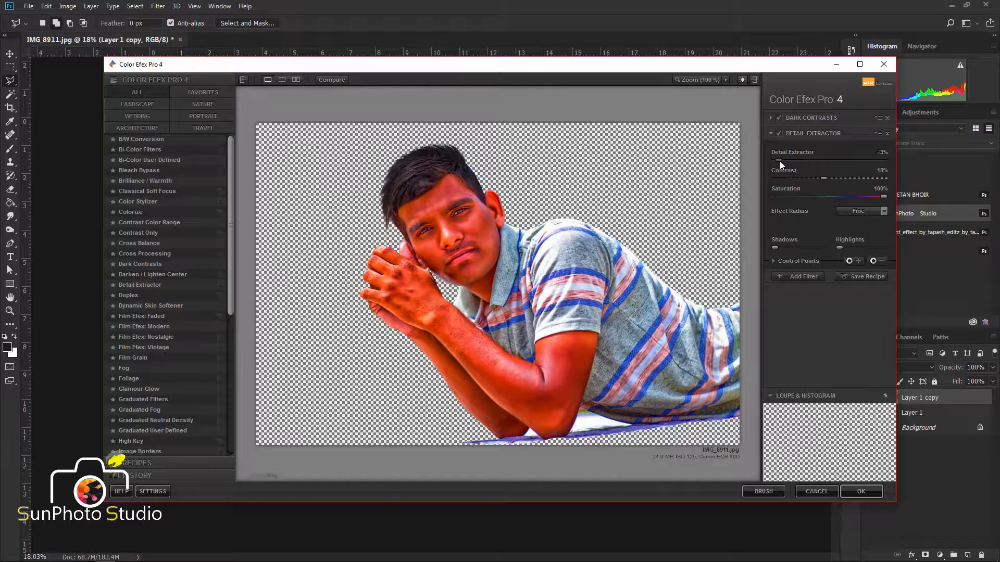
drag(780, 161, 776, 161)
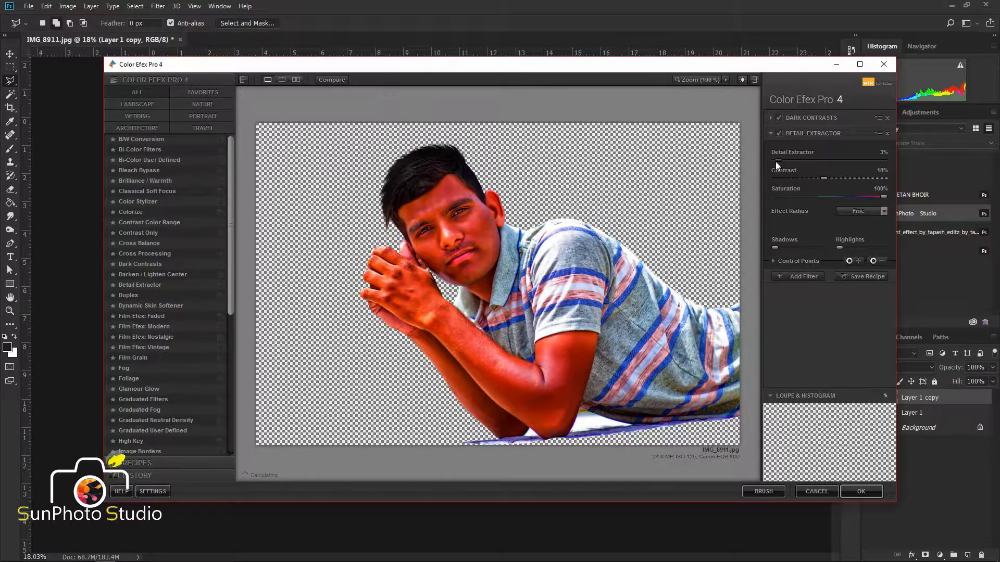
click(793, 277)
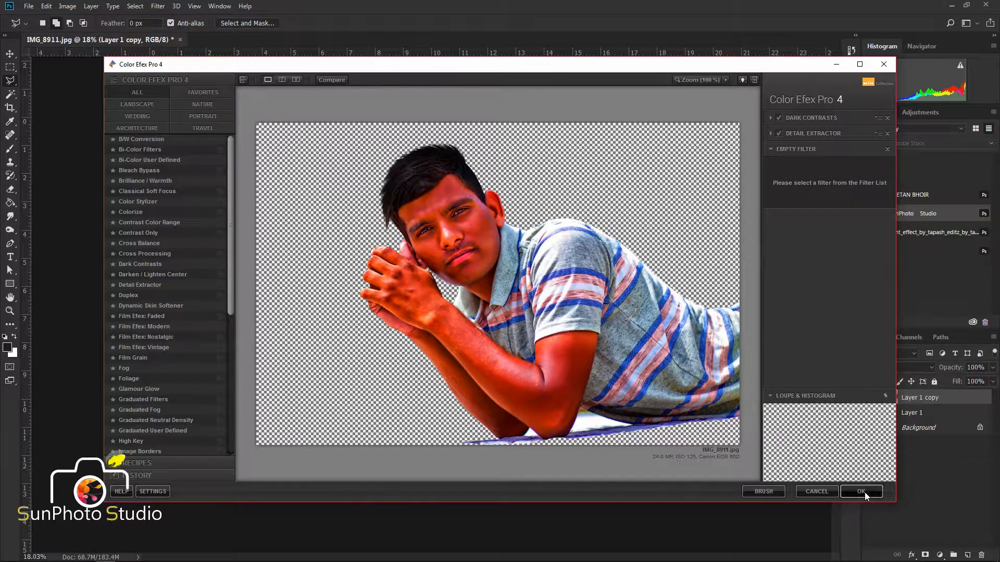
click(862, 492)
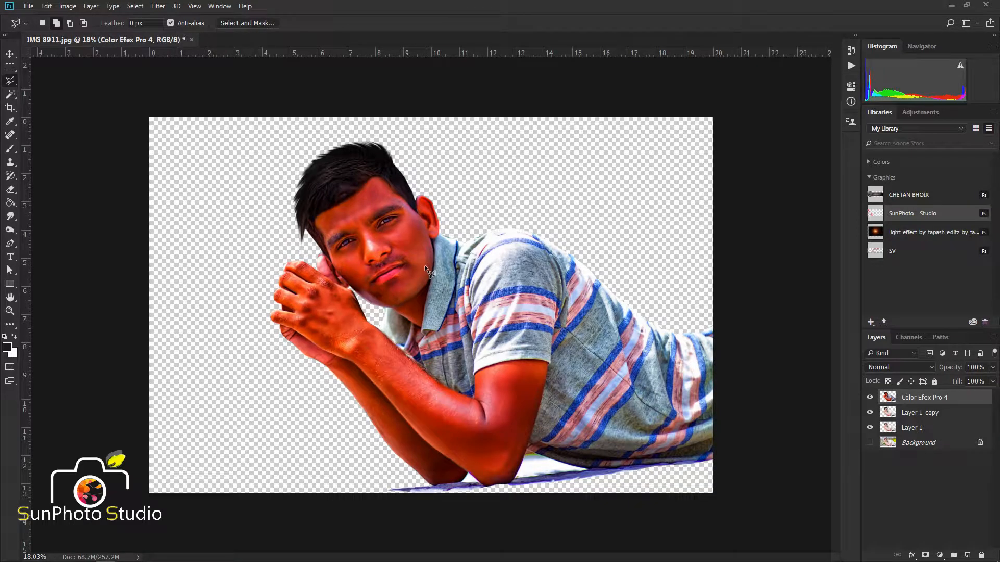
Start a Pen path where the back of the near upper arm meets the shirt and trace the arm's edge upward
click(10, 243)
scroll(502, 448, up, 3)
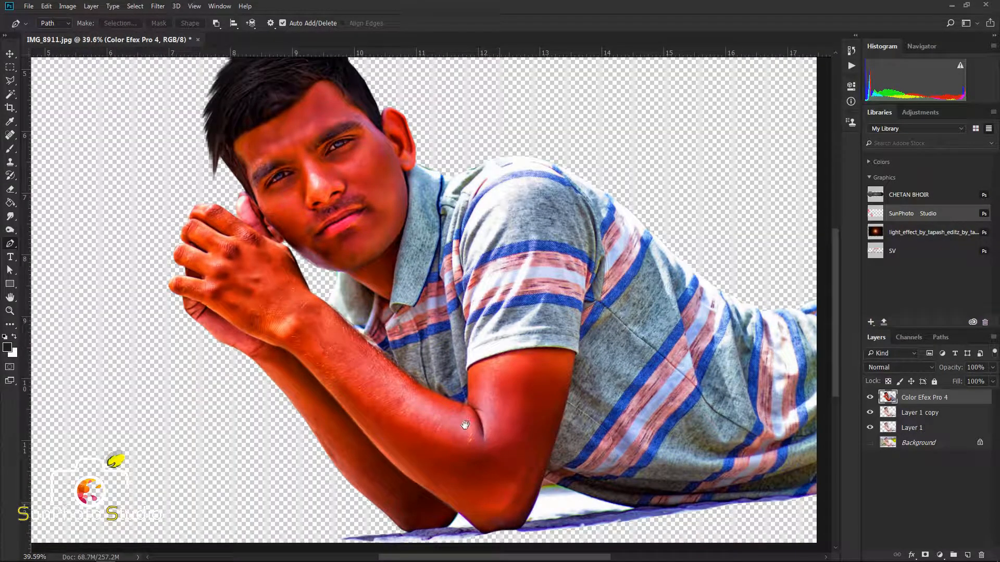
scroll(474, 380, up, 3)
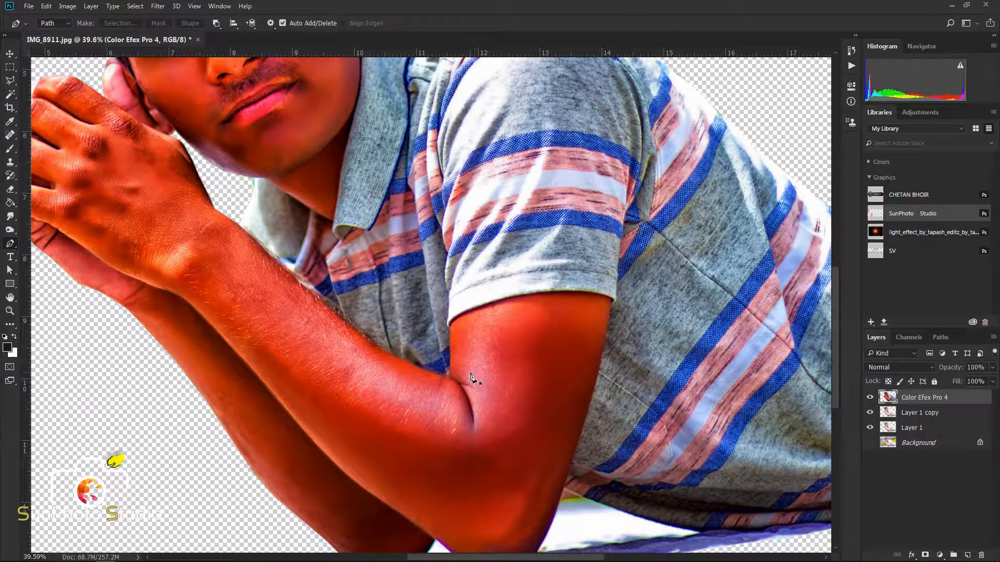
scroll(459, 372, down, 5)
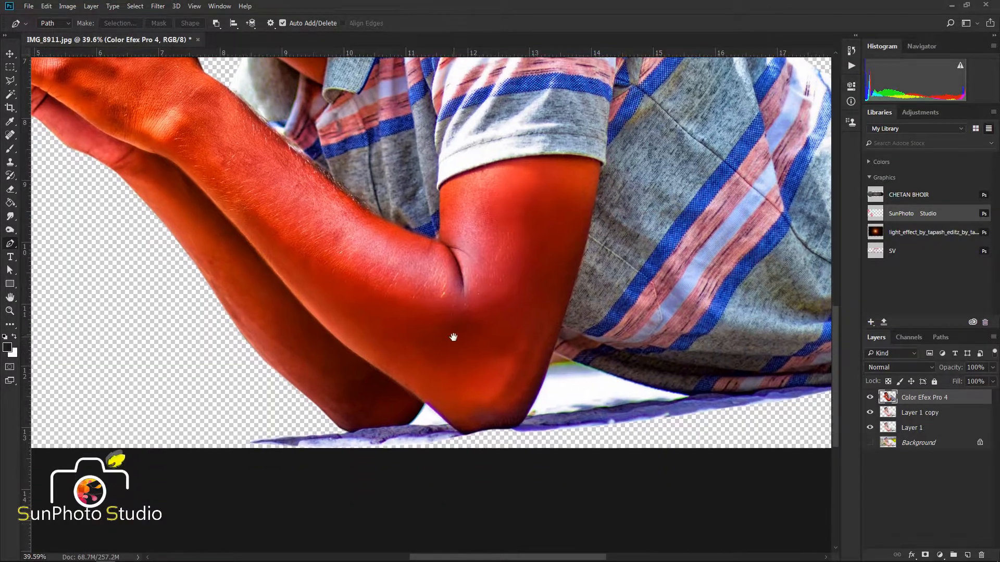
scroll(550, 394, up, 2)
scroll(567, 352, up, 3)
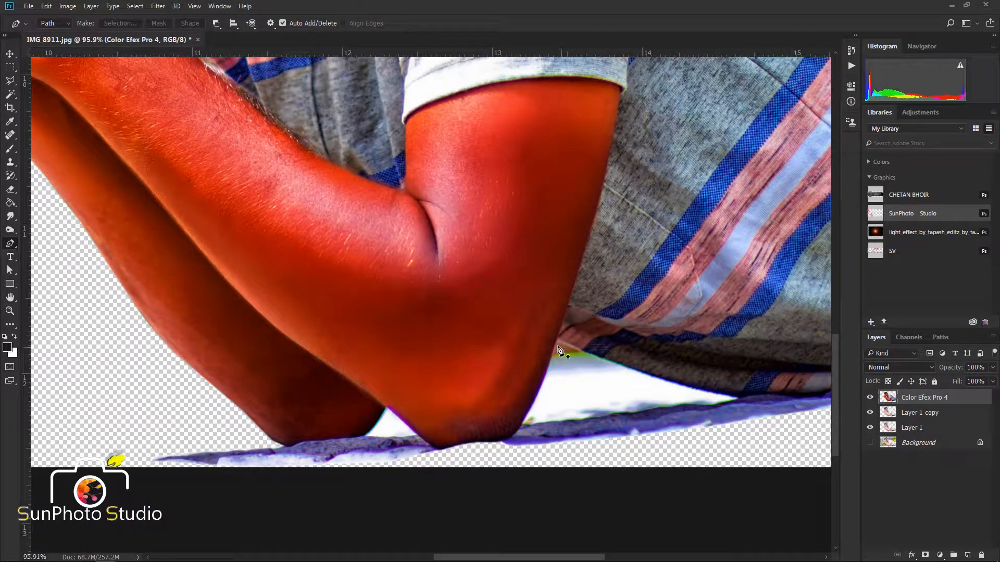
scroll(552, 378, up, 2)
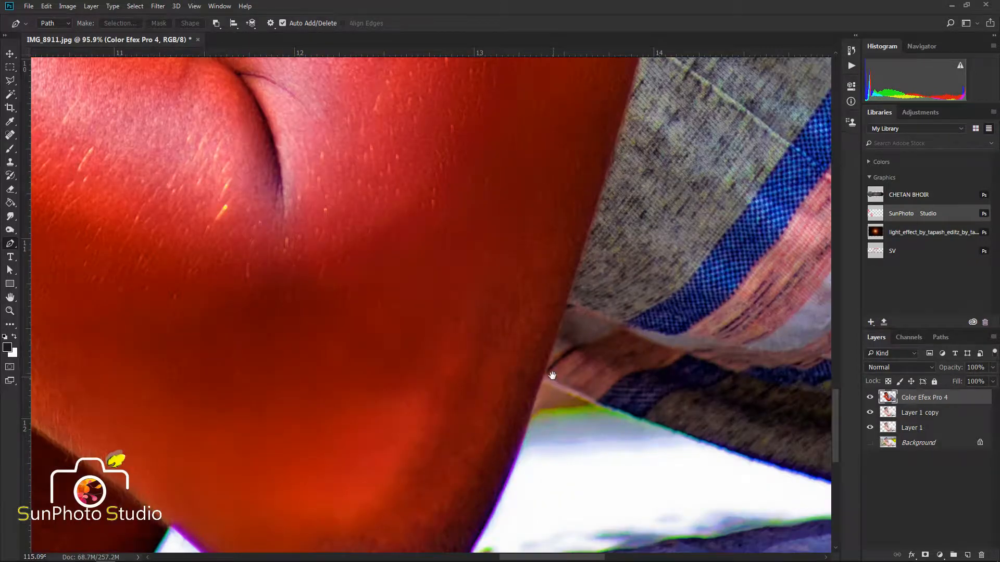
click(543, 384)
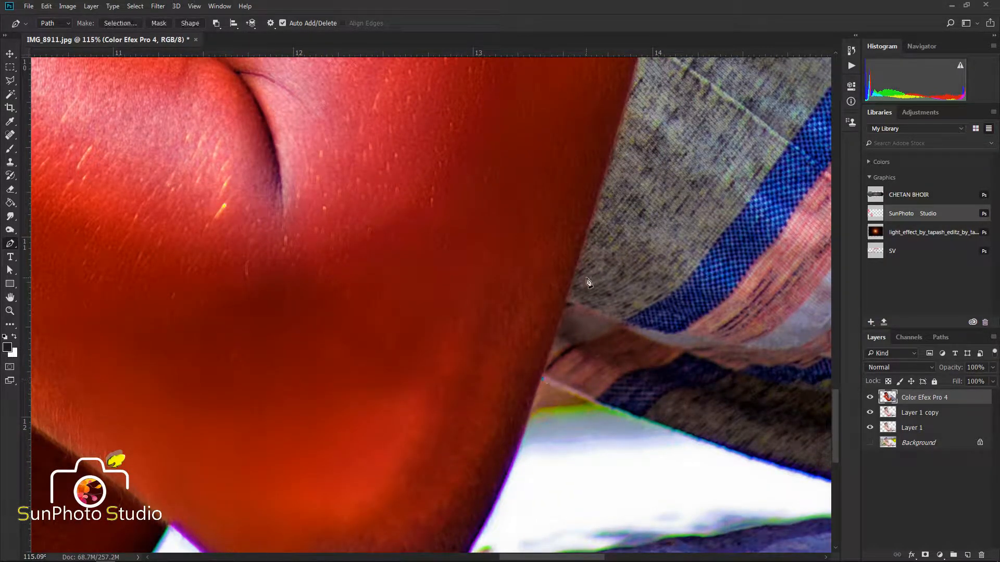
drag(595, 197, 570, 256)
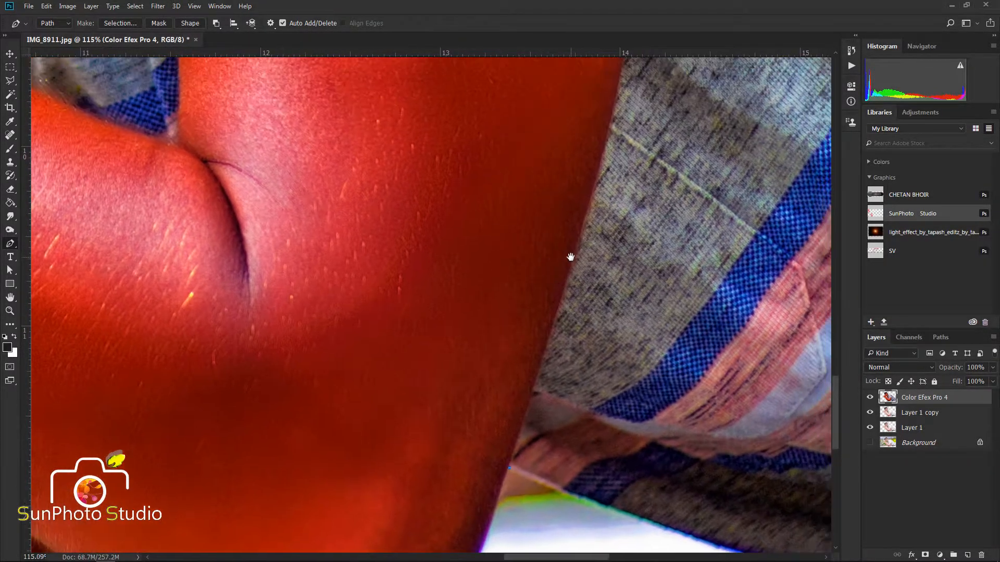
click(545, 343)
click(581, 231)
drag(610, 144, 550, 311)
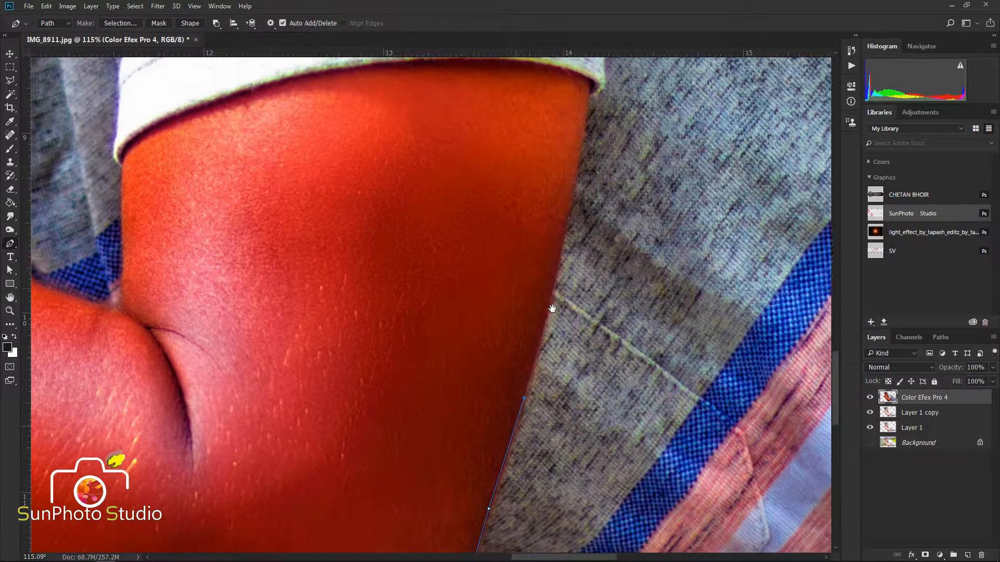
Extend the path up the back edge of the upper arm to just below the sleeve, undoing a misplaced point
click(563, 228)
drag(563, 227, 549, 253)
key(ctrl+z)
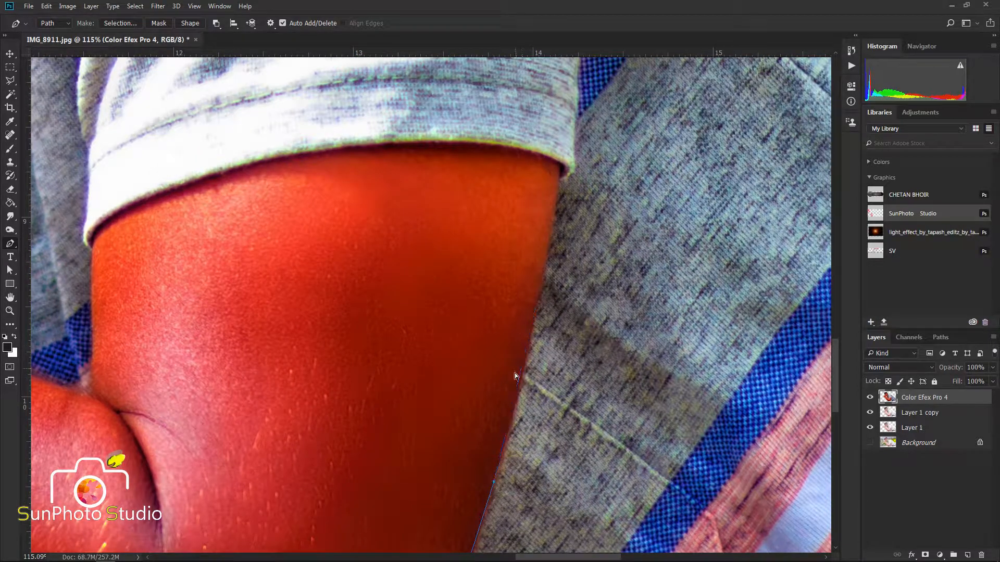
click(516, 405)
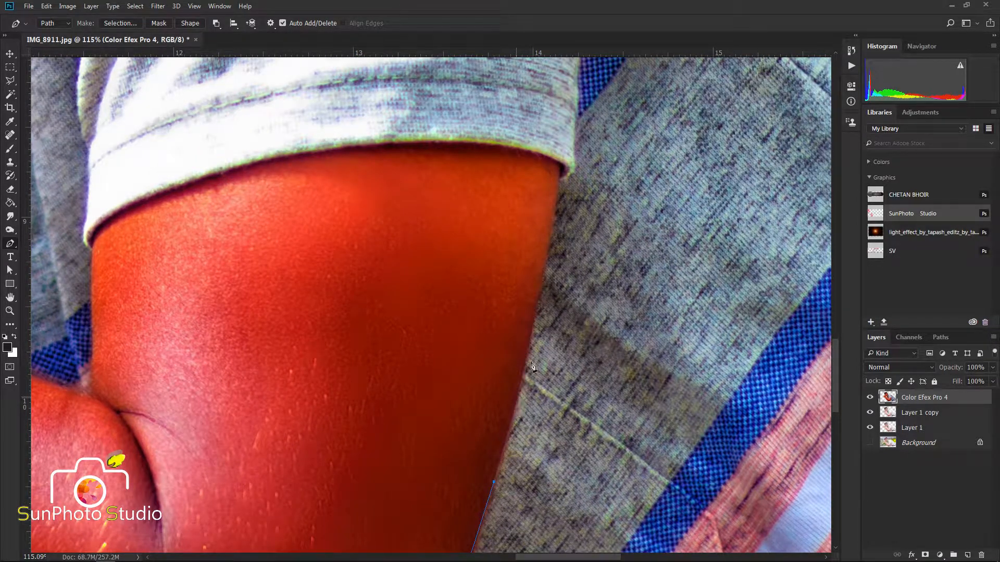
click(534, 315)
click(548, 244)
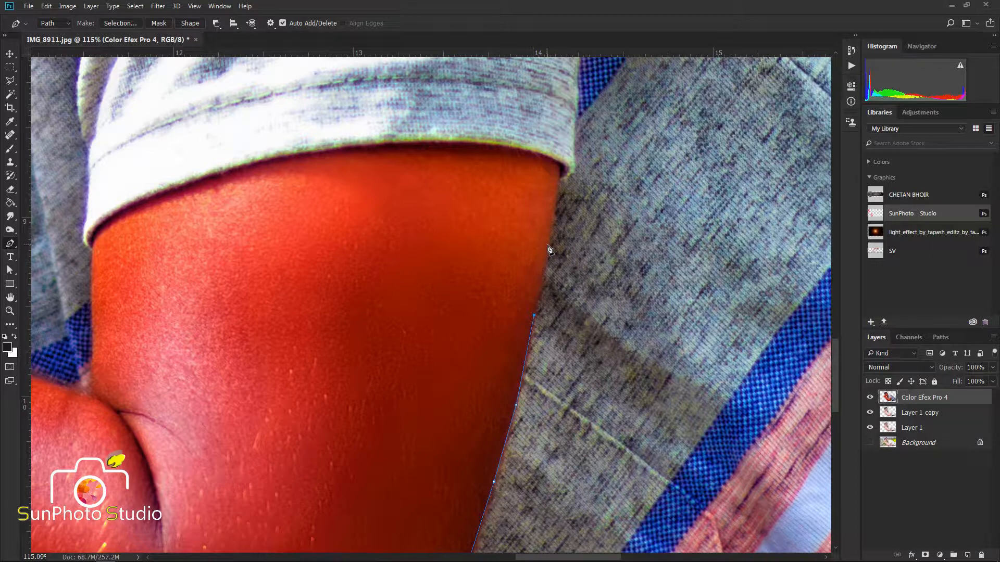
Turn the path at the sleeve's back corner and trace along the sleeve hem across the upper arm
click(559, 179)
click(561, 165)
click(545, 156)
click(485, 143)
drag(408, 156, 532, 145)
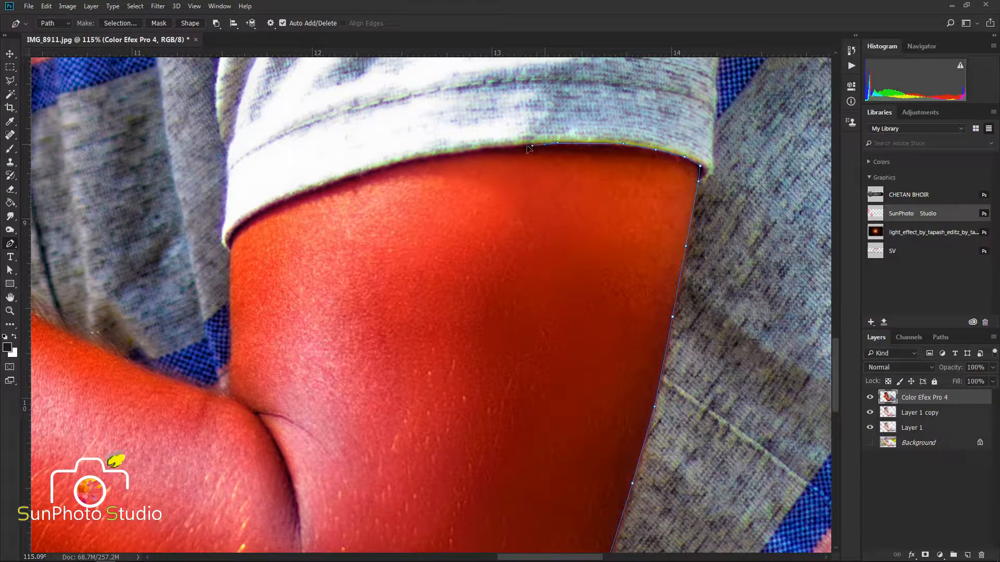
click(492, 149)
mouse_move(408, 166)
mouse_down()
mouse_move(475, 157)
mouse_move(425, 166)
mouse_up()
click(454, 157)
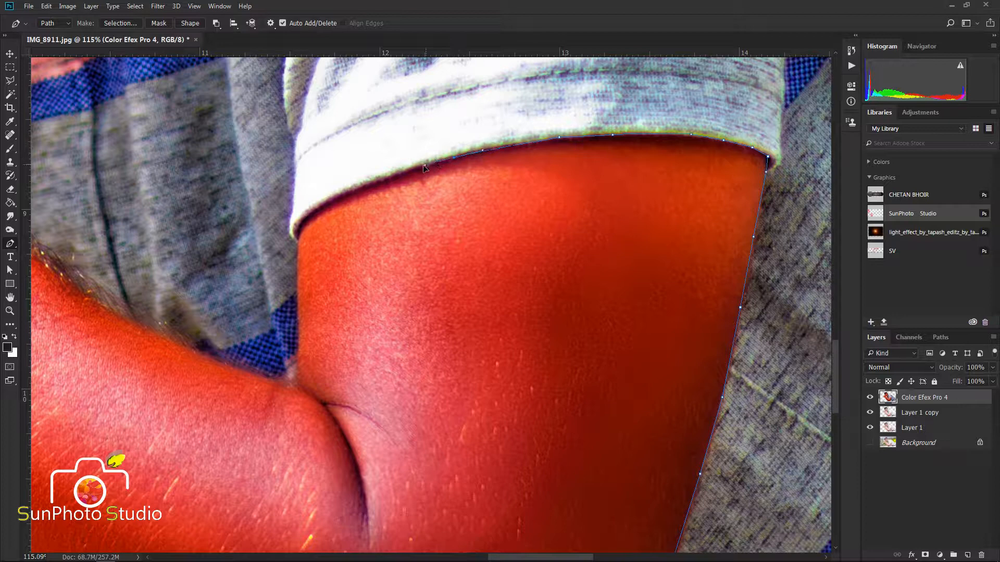
click(390, 175)
Continue the path around the sleeve's front corner and down the upper arm to the elbow crease
drag(349, 193, 435, 175)
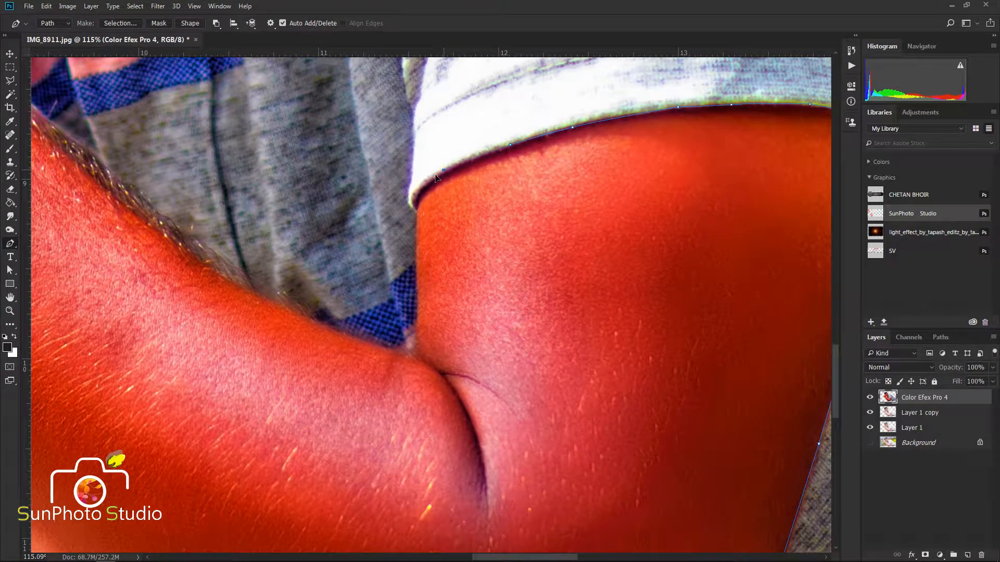
click(430, 178)
click(414, 198)
click(416, 313)
click(415, 346)
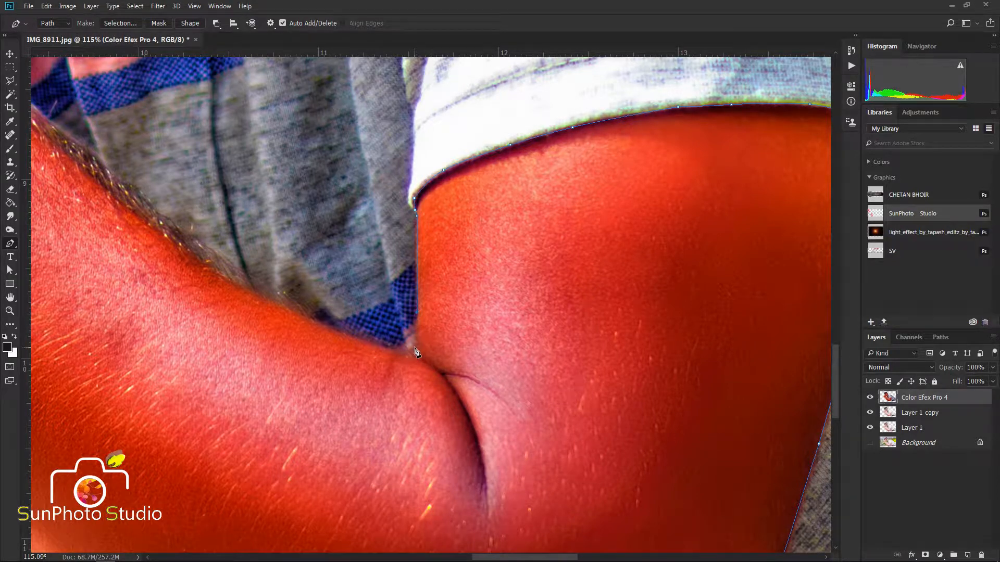
Trace the path from the elbow crease along the first part of the forearm's upper edge
click(332, 331)
drag(362, 342, 497, 392)
click(385, 337)
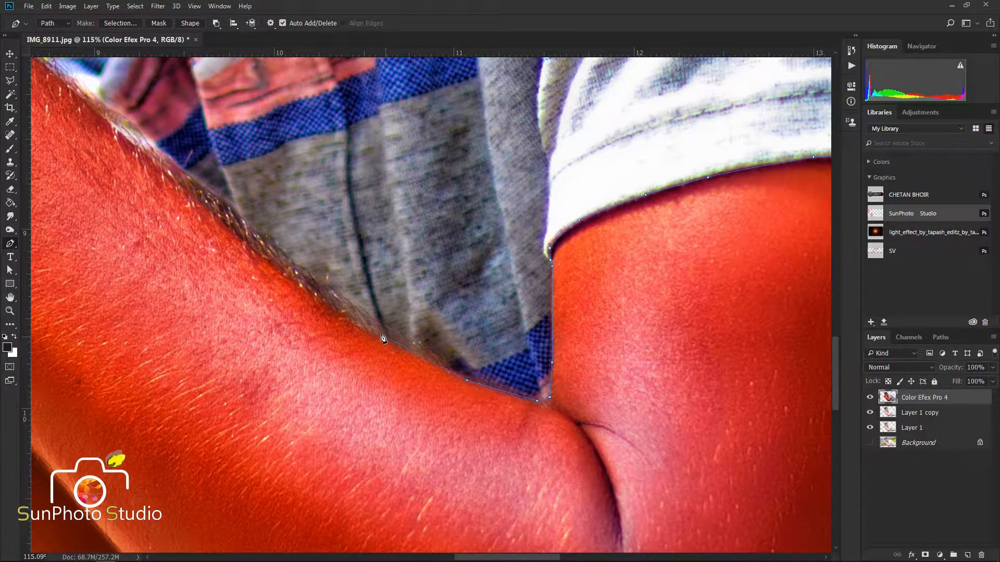
click(339, 314)
drag(307, 297, 376, 346)
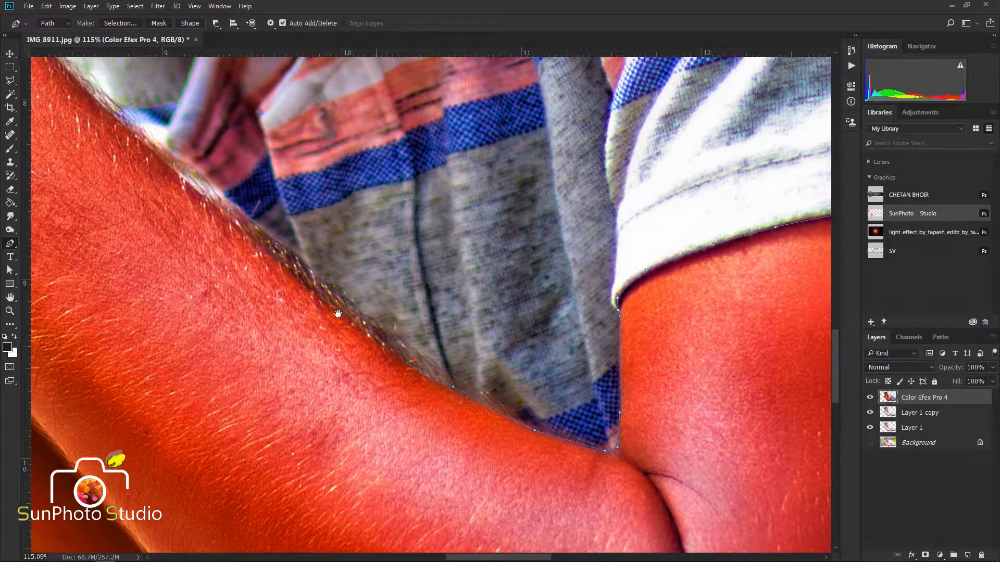
click(338, 314)
Continue the path along the forearm's hairy upper edge to where the shirt ends near the wrist
drag(307, 290, 389, 359)
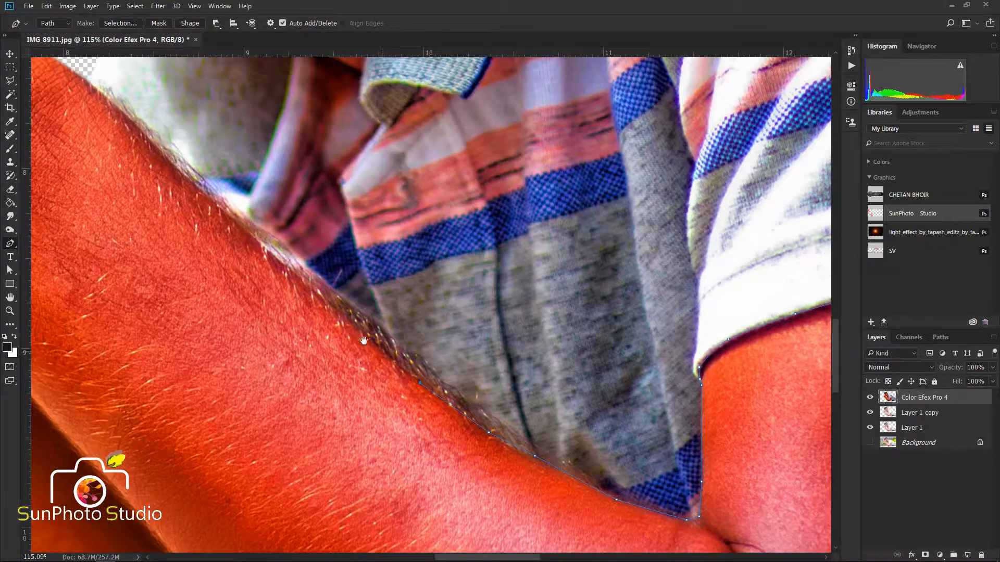
click(326, 304)
drag(283, 276, 347, 337)
click(329, 309)
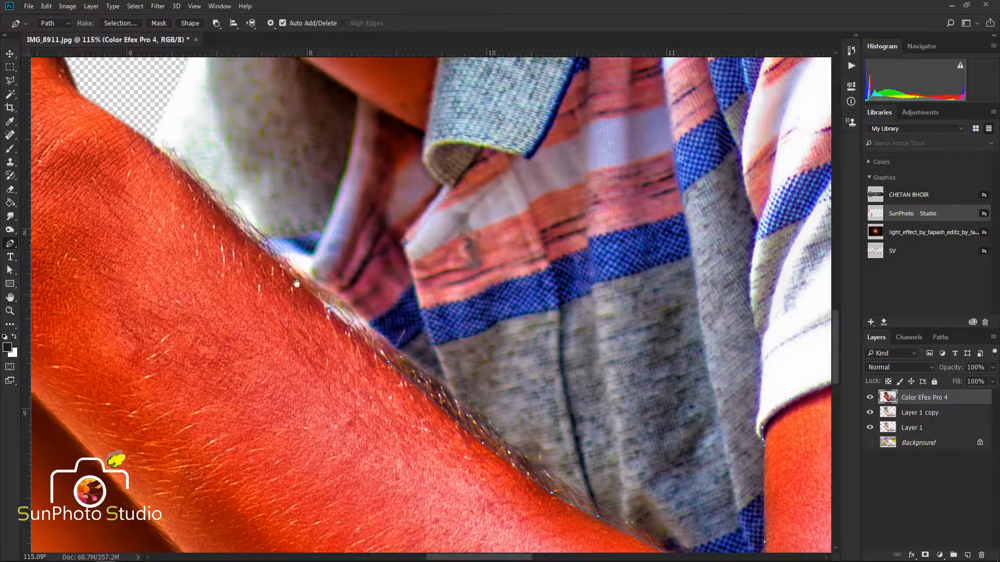
drag(297, 284, 378, 342)
click(336, 301)
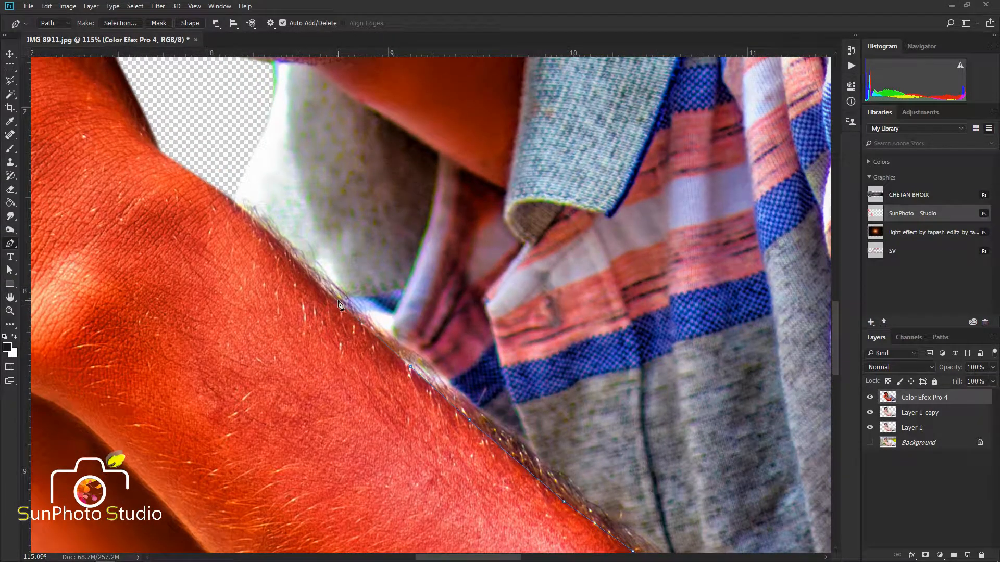
click(281, 248)
drag(239, 206, 224, 162)
Carry the path across the transparent gap to the chin and along the neck's lower edge to the collar
drag(247, 114, 247, 278)
scroll(261, 237, up, 3)
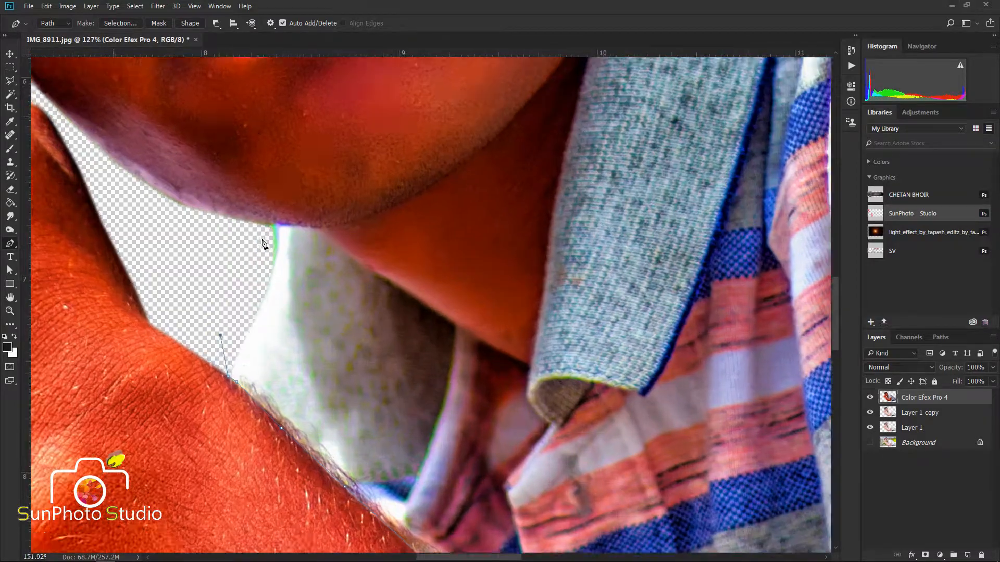
click(264, 231)
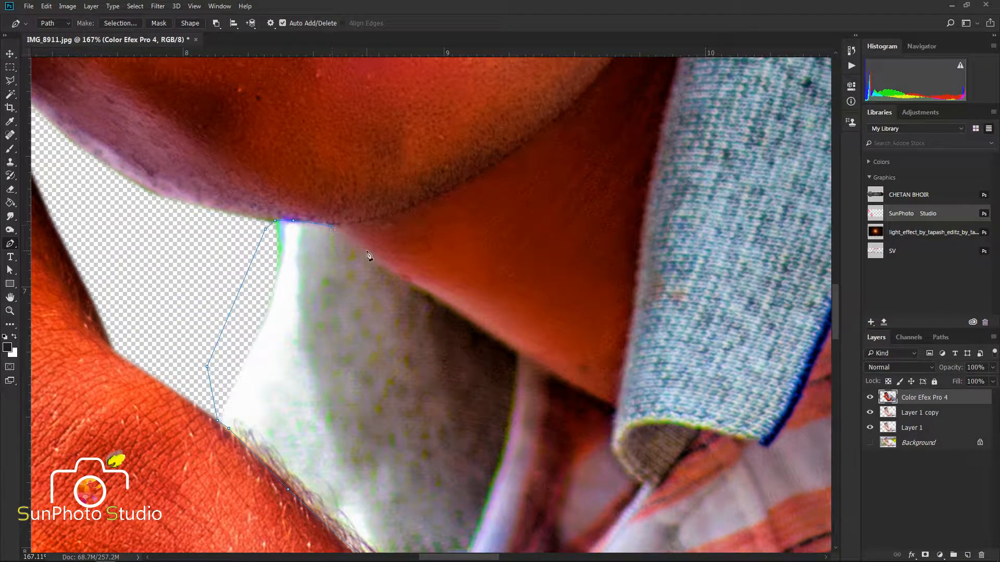
click(487, 335)
click(569, 383)
click(640, 262)
Trace the path up between the collar and the neck and jaw to just under the earlobe
scroll(640, 262, down, 5)
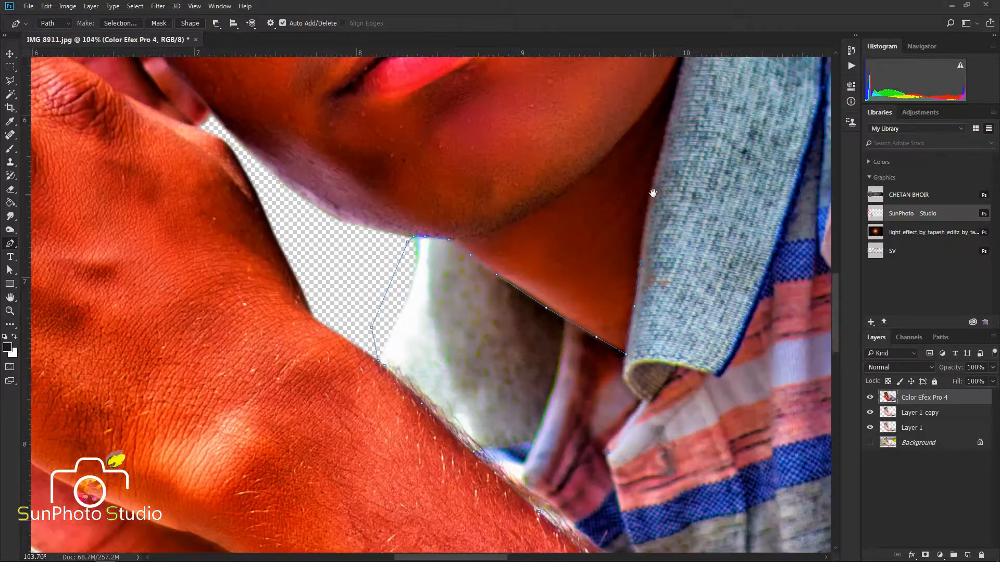
drag(651, 196, 576, 322)
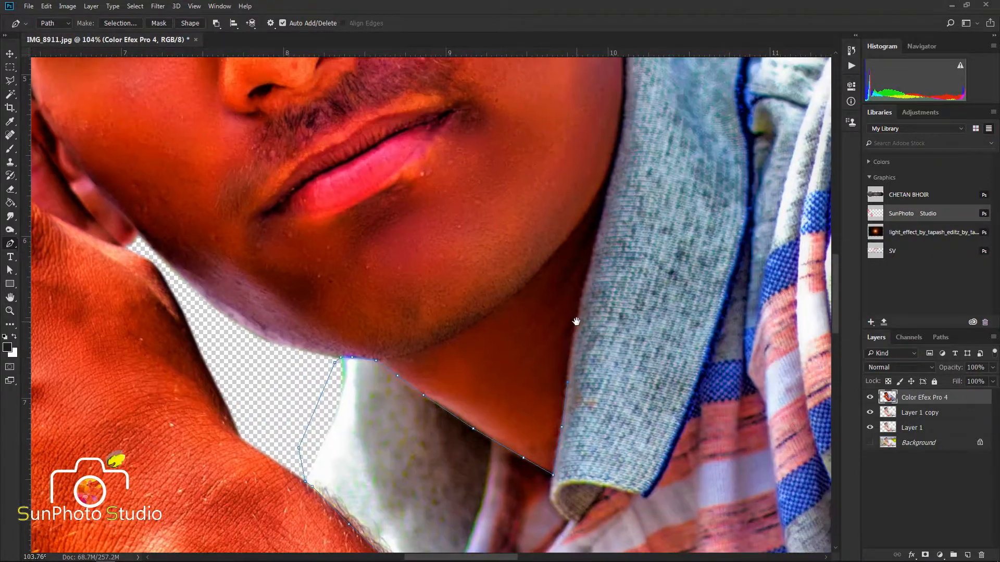
click(587, 277)
click(601, 210)
drag(601, 196, 527, 298)
drag(525, 250, 524, 234)
click(509, 163)
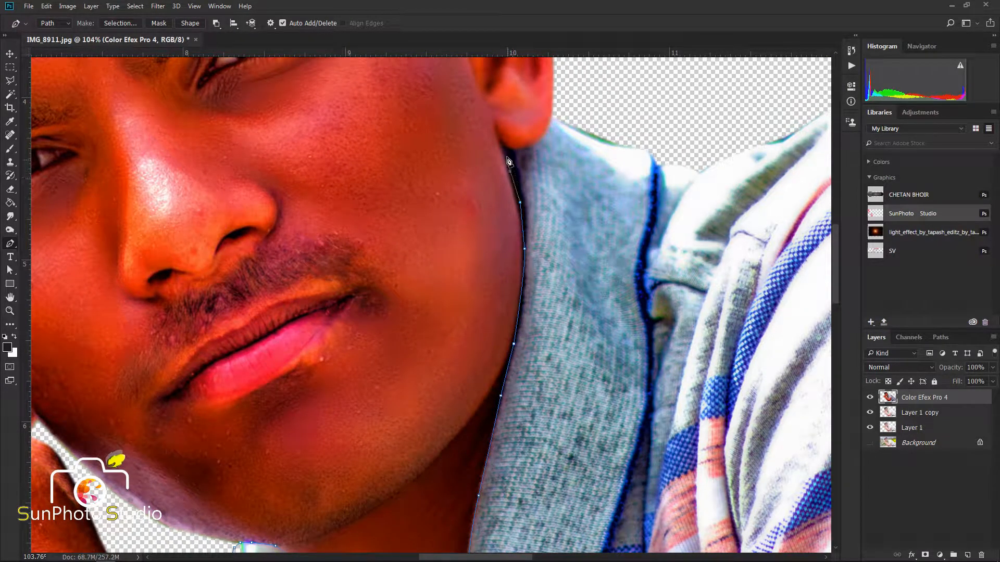
Curve the path around the bottom of the earlobe to the ear's outer edge above the collar
scroll(517, 160, up, 3)
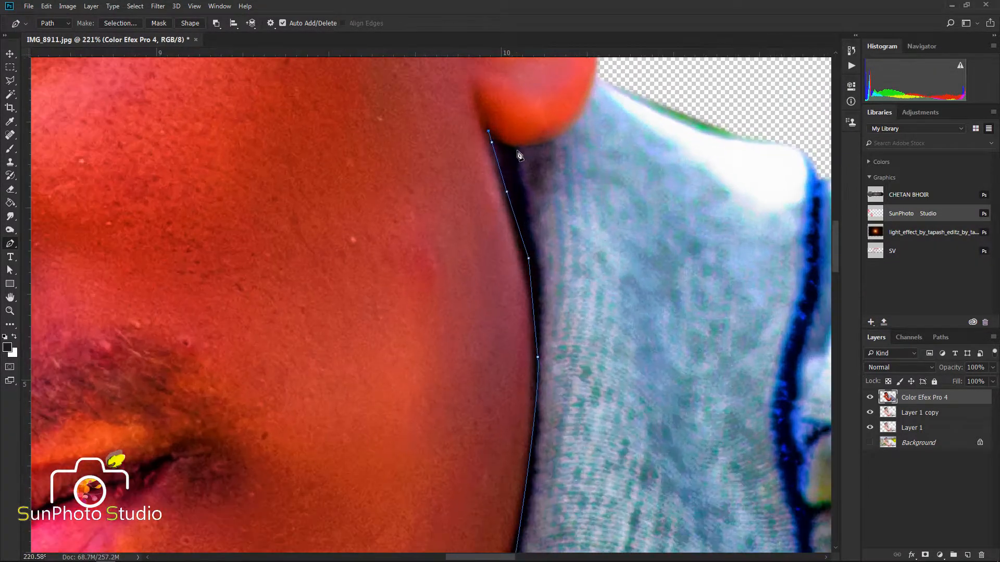
click(519, 150)
drag(596, 92, 451, 227)
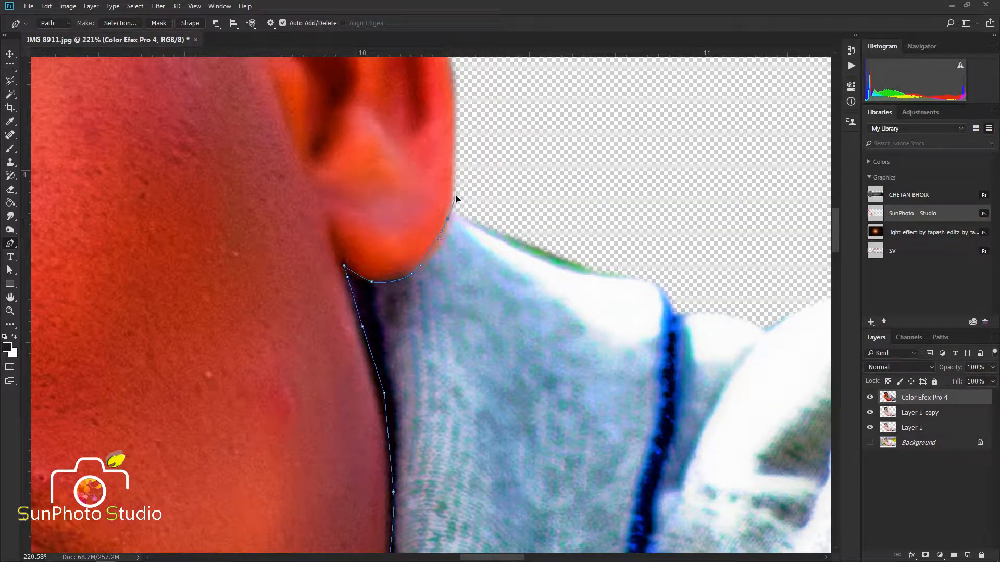
Route the path loosely through the transparent area around the head, hands and outer side of the far arm
scroll(495, 163, down, 7)
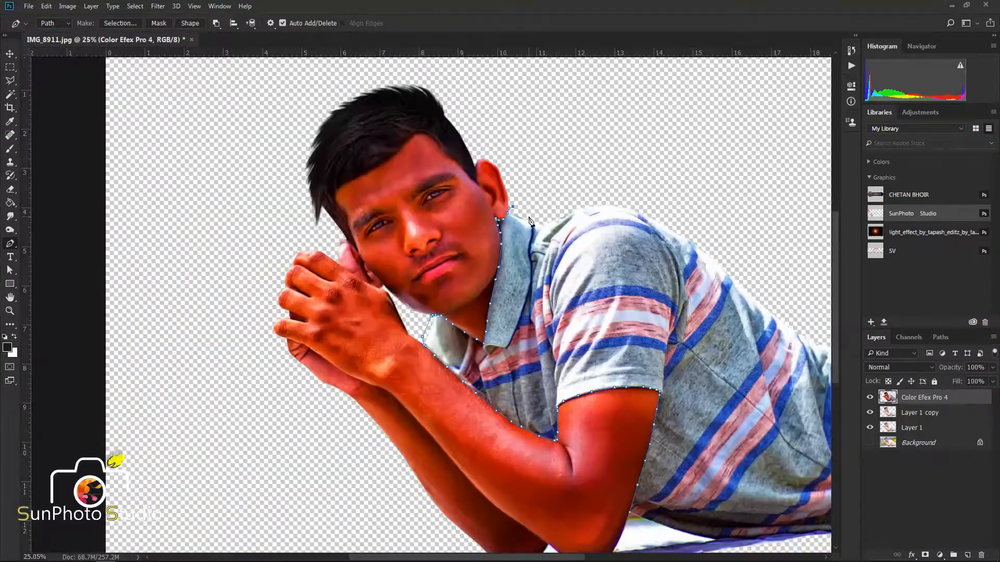
scroll(530, 220, down, 1)
click(470, 128)
click(332, 112)
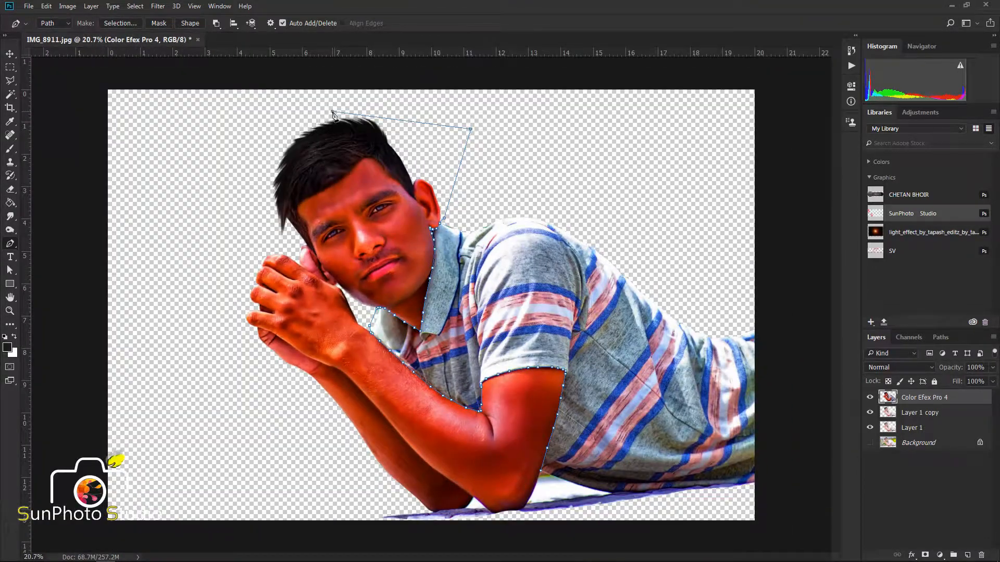
click(255, 115)
click(179, 214)
click(173, 327)
click(252, 430)
click(300, 480)
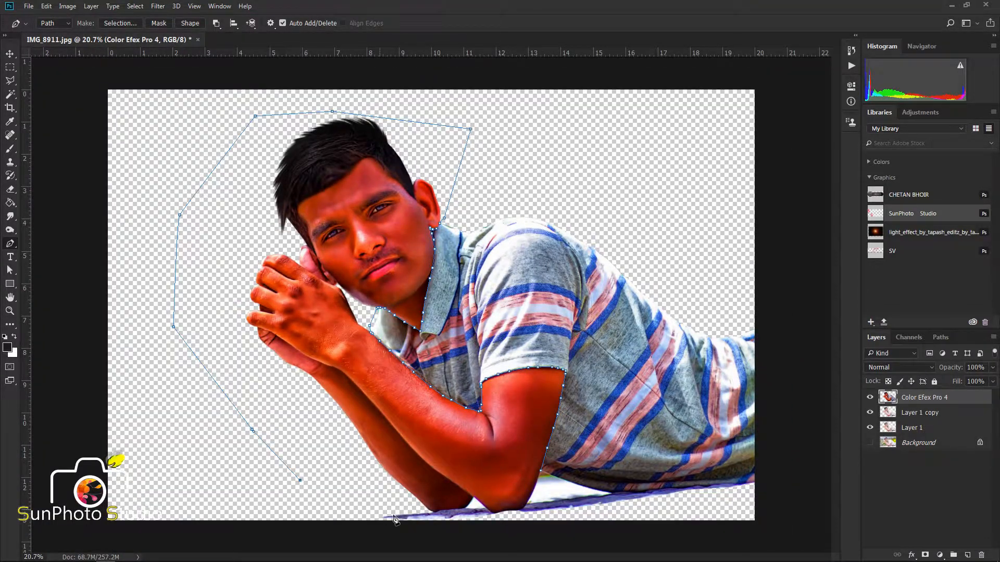
Run the path below both elbows outside the canvas and close it at its starting point behind the upper arm
scroll(395, 520, up, 3)
drag(388, 521, 358, 334)
click(232, 385)
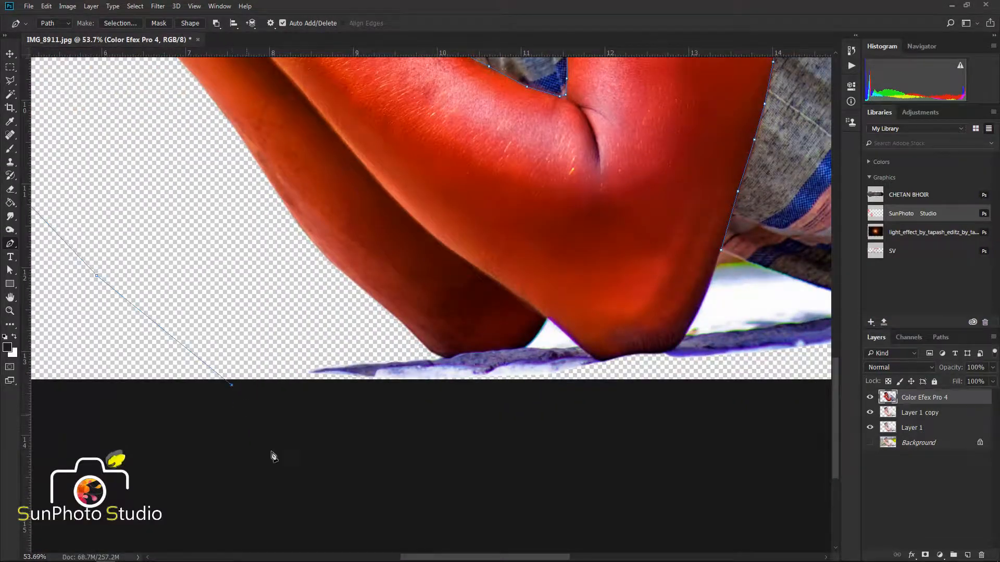
click(307, 483)
drag(574, 475, 584, 474)
click(705, 442)
click(726, 319)
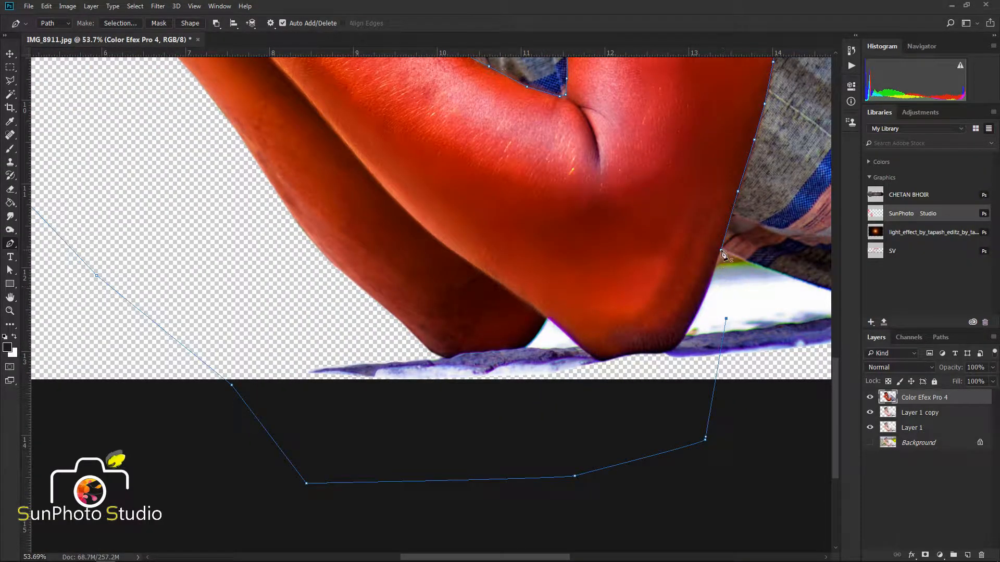
scroll(518, 393, down, 4)
Convert the closed path around the face and arms into a selection
right_click(442, 280)
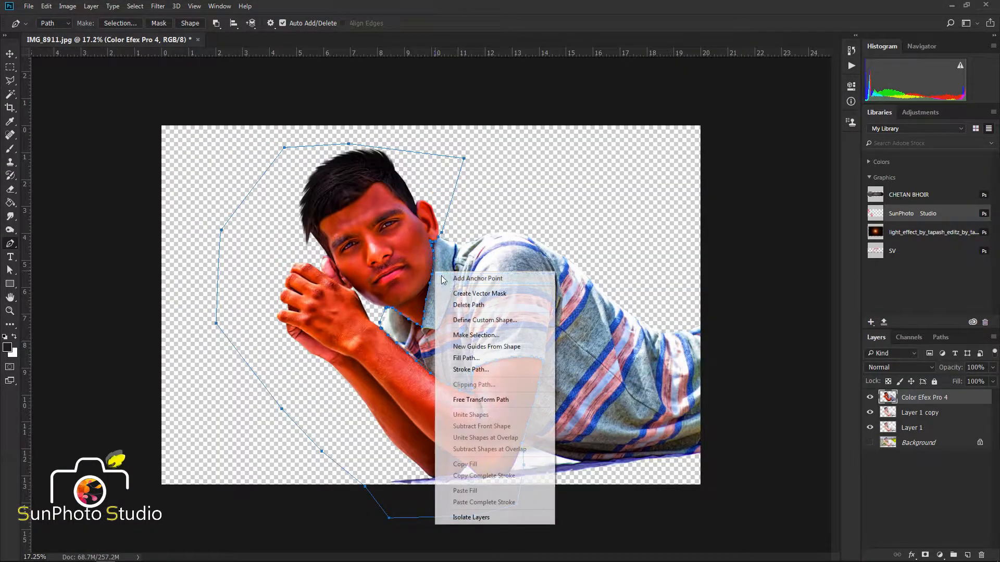
click(402, 284)
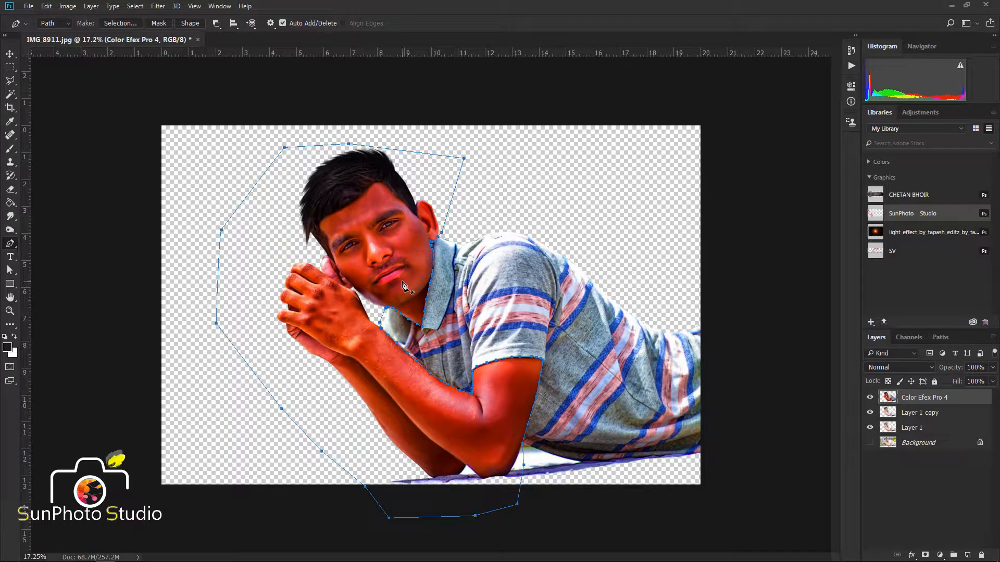
right_click(395, 241)
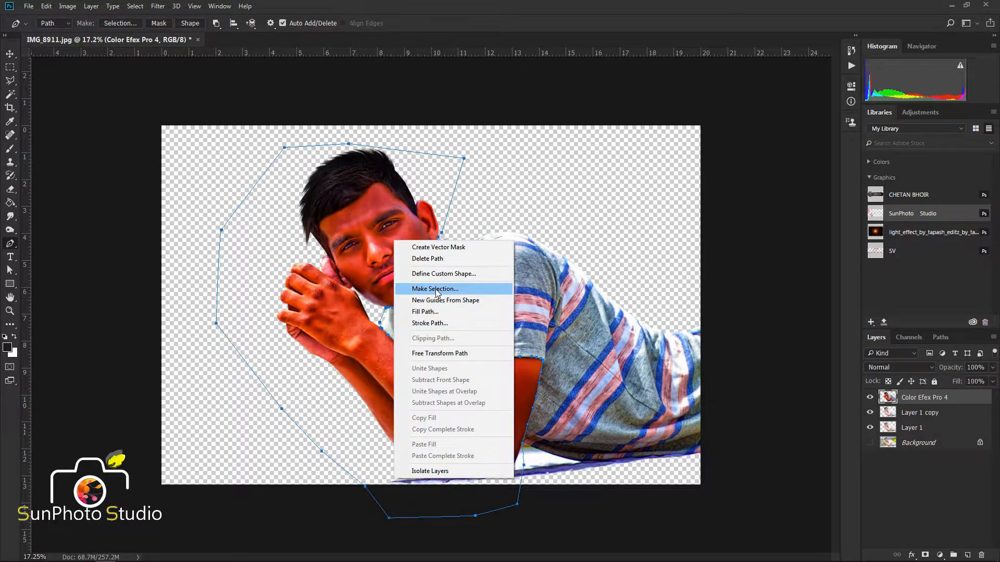
click(436, 290)
key(Return)
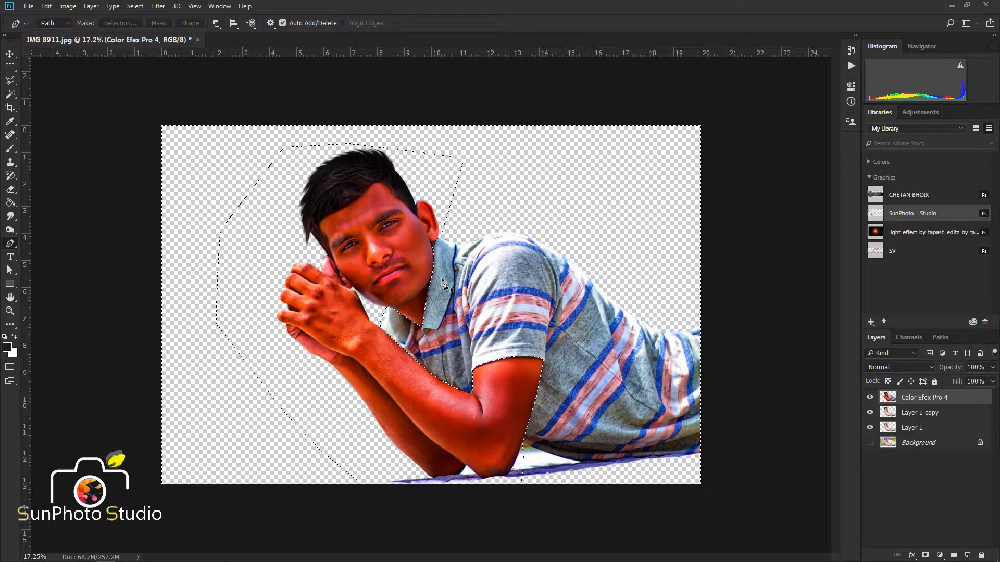
Invert the selection, delete the Color Efex Pro 4 layer's content over the face and arms, and deselect
key(Delete)
key(ctrl+z)
key(l)
right_click(406, 226)
click(421, 243)
key(Delete)
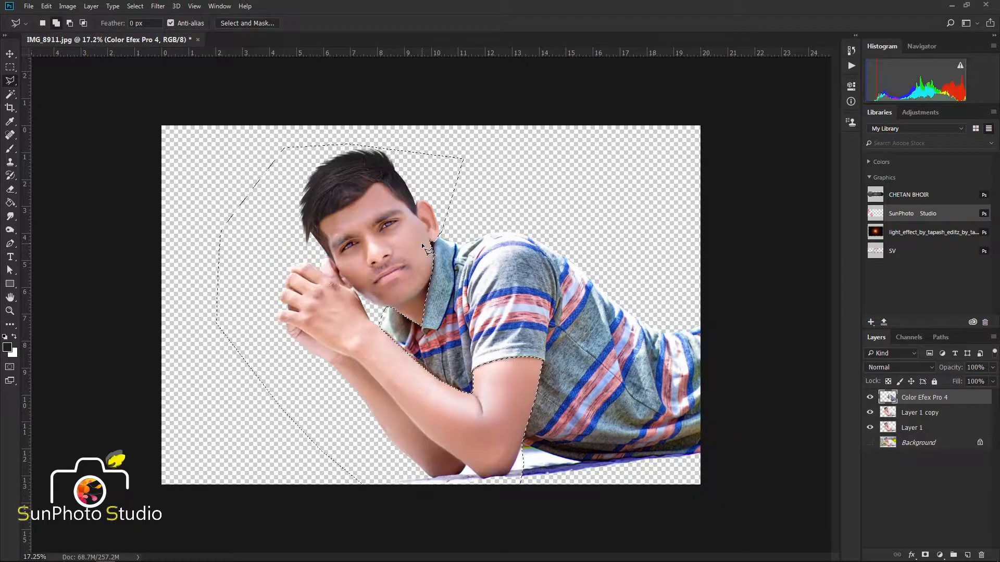
key(ctrl+d)
scroll(387, 210, up, 1)
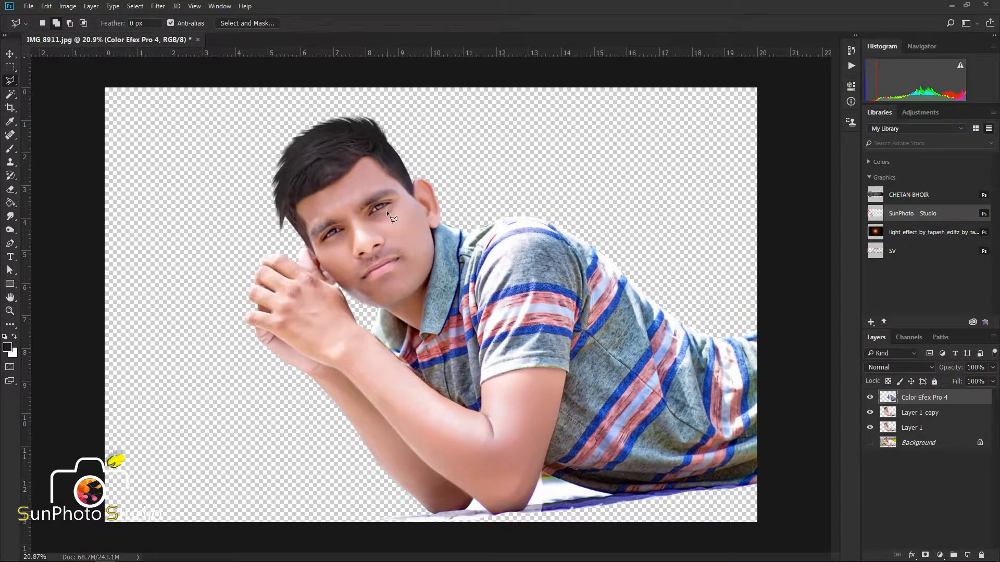
Erase the leftover effect along the ground edge beneath the near elbow with a 175 px eraser
scroll(386, 211, down, 1)
click(10, 189)
scroll(551, 452, up, 5)
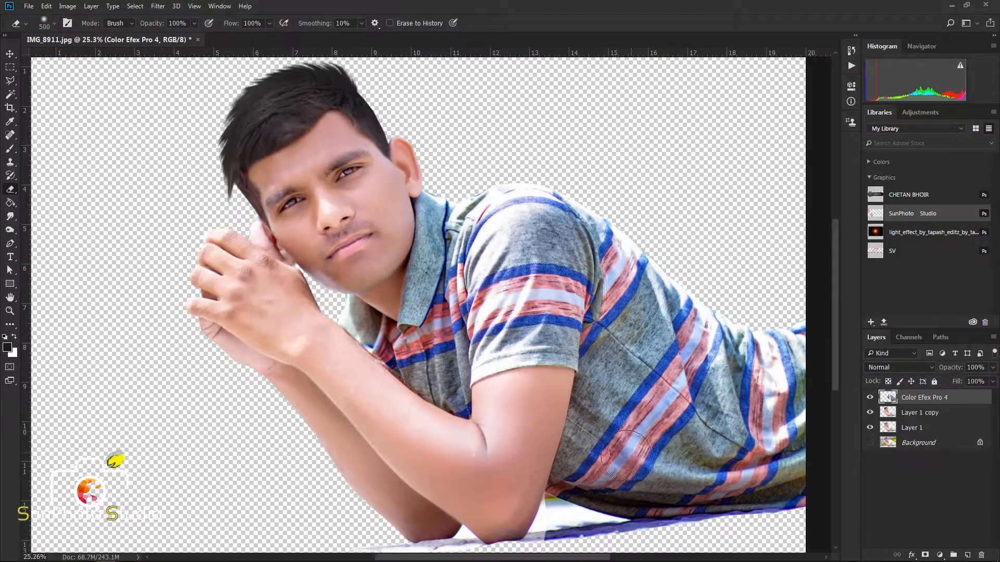
key(bracketleft)
key(bracketleft)
key(bracketleft)
key(bracketleft)
key(bracketleft)
key(bracketleft)
key(bracketleft)
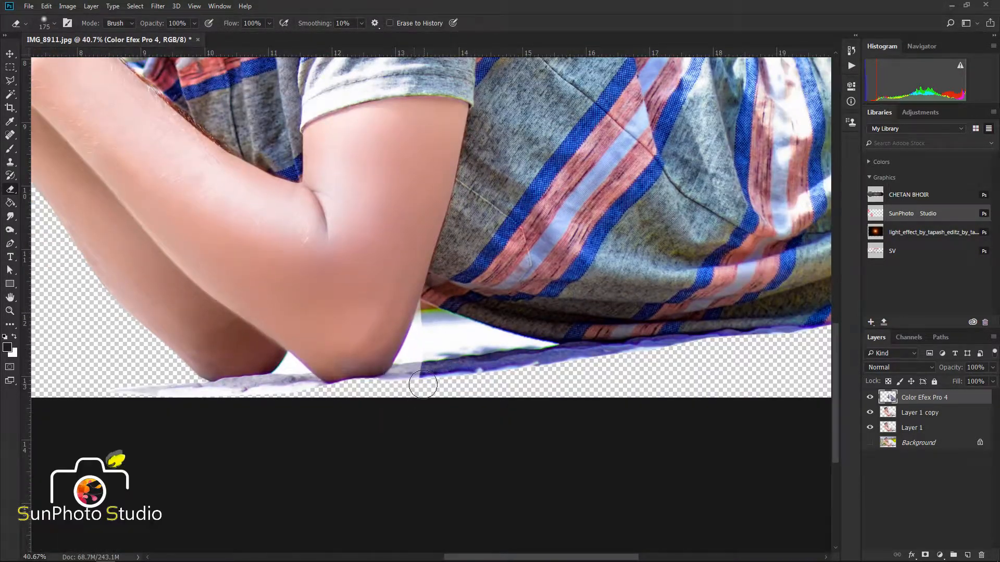
mouse_move(480, 387)
mouse_down()
mouse_move(424, 375)
mouse_move(445, 355)
mouse_move(435, 341)
mouse_move(451, 335)
mouse_move(552, 368)
mouse_move(544, 366)
mouse_move(651, 364)
mouse_move(602, 364)
mouse_move(674, 351)
mouse_move(435, 394)
mouse_move(574, 375)
mouse_move(300, 399)
mouse_up()
key(bracketright)
key(bracketright)
scroll(509, 404, down, 5)
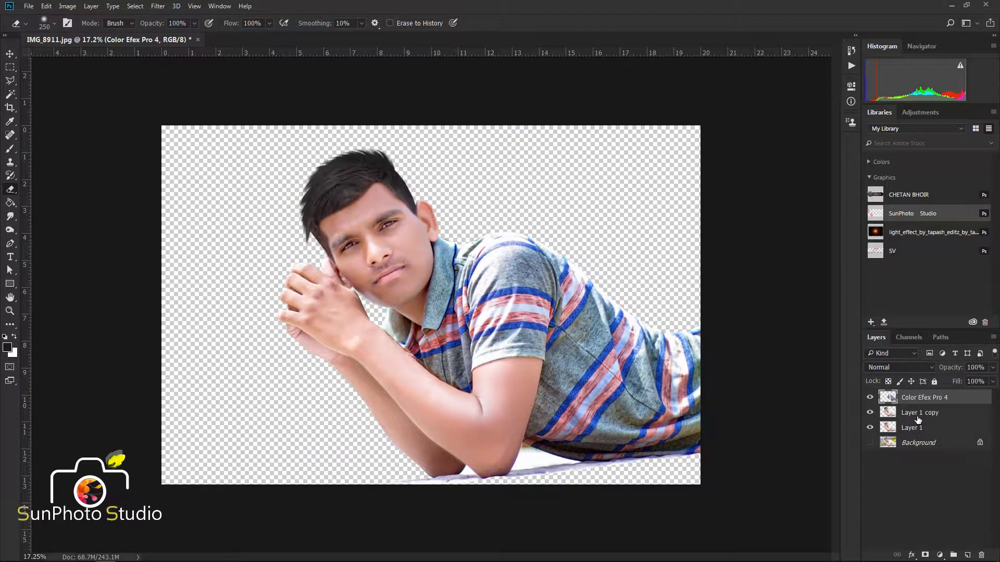
Merge the Color Efex Pro 4 layer with Layer 1 copy
shift+click(916, 416)
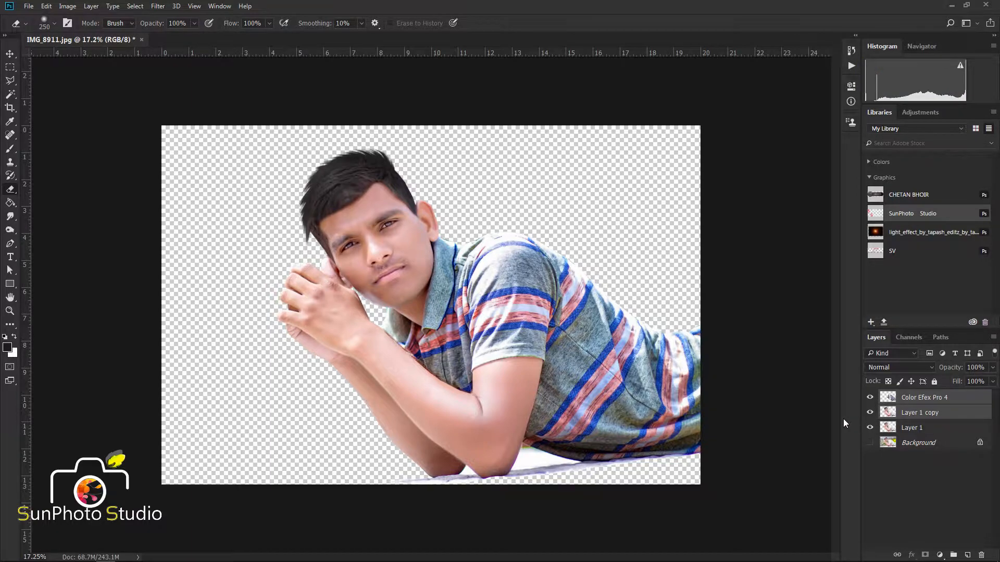
right_click(915, 413)
click(801, 399)
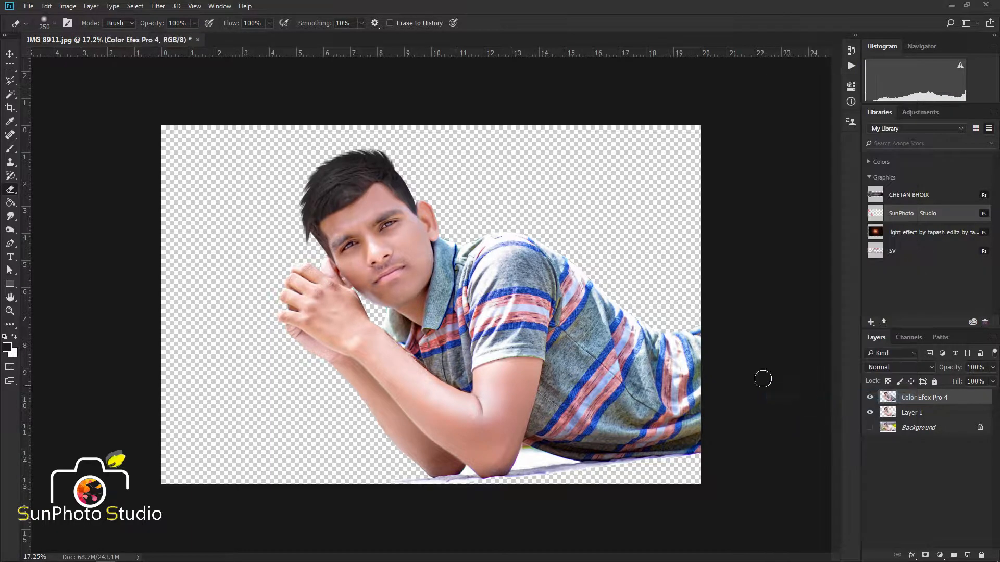
Apply a Selective Color adjustment to the merged layer with the Black amount raised slightly
click(69, 6)
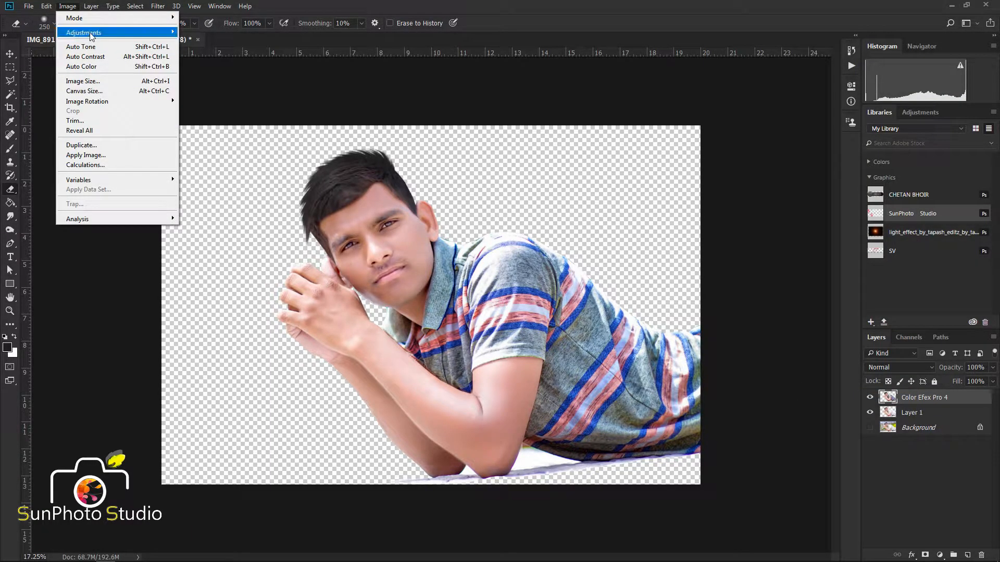
mouse_move(91, 33)
click(211, 188)
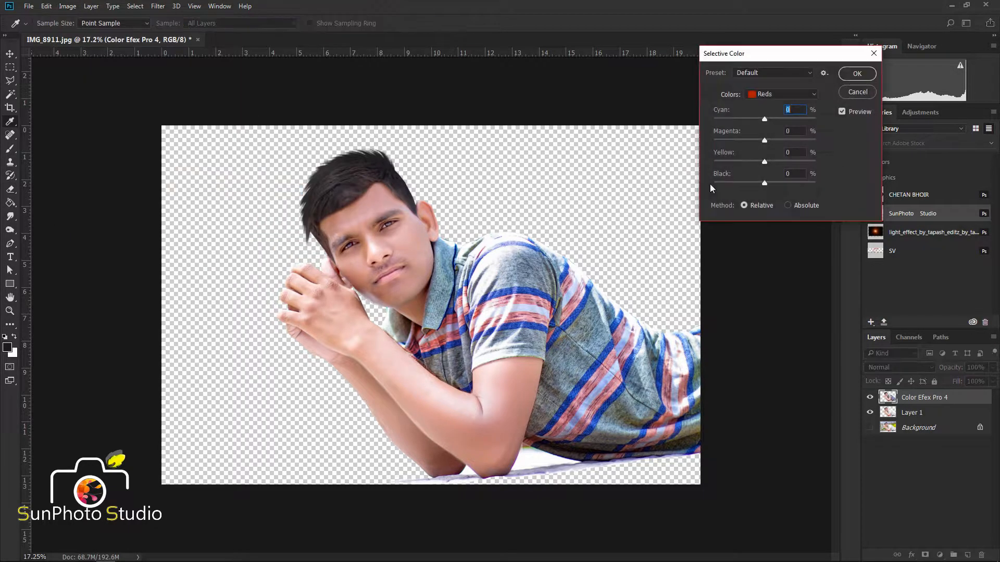
click(771, 93)
click(767, 186)
drag(765, 184, 769, 184)
key(Return)
Brighten the iris of the eye nearer the hands using a small Dodge brush set to Midtones and 100% exposure
scroll(325, 218, up, 10)
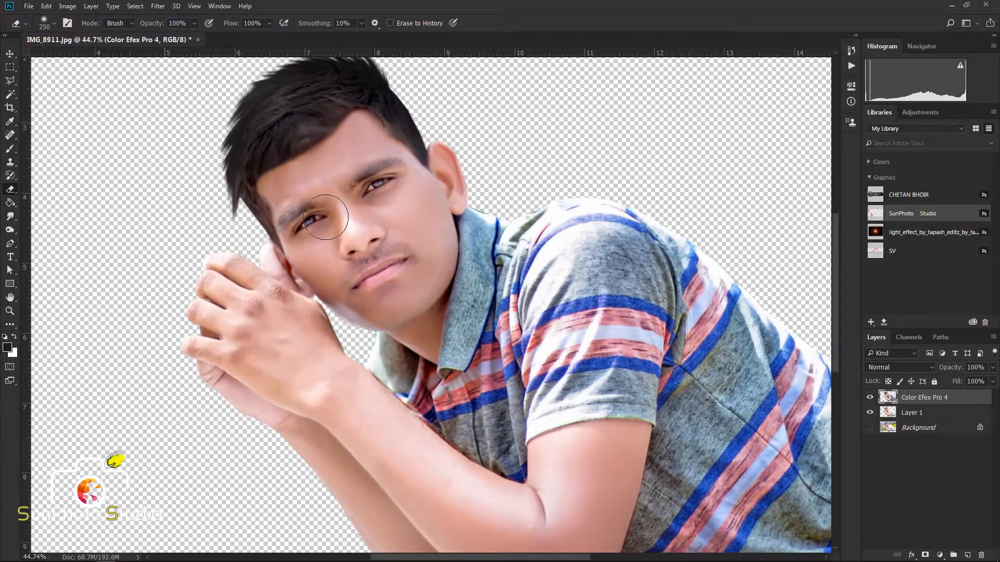
scroll(360, 186, up, 5)
drag(357, 185, 359, 214)
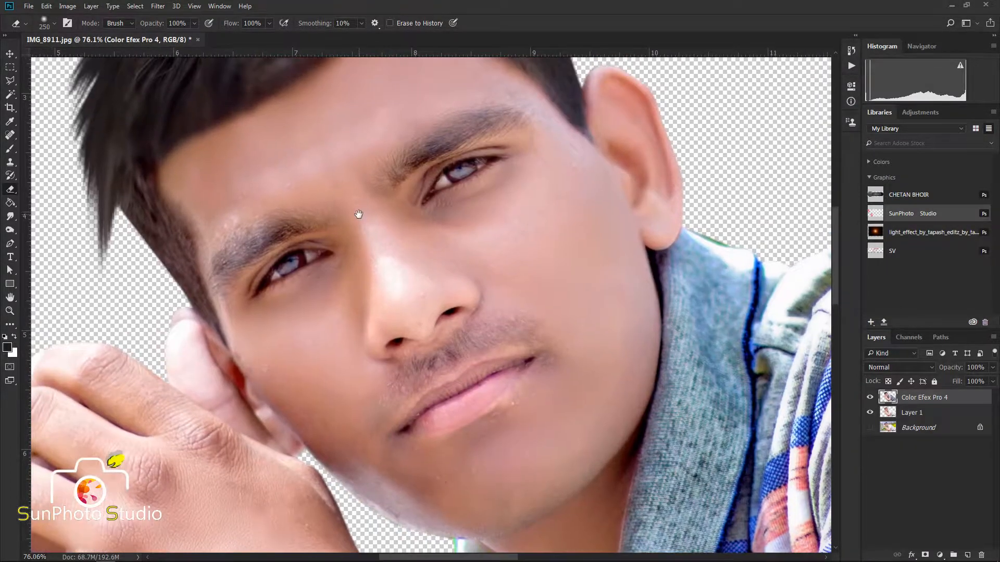
scroll(358, 214, up, 3)
click(10, 150)
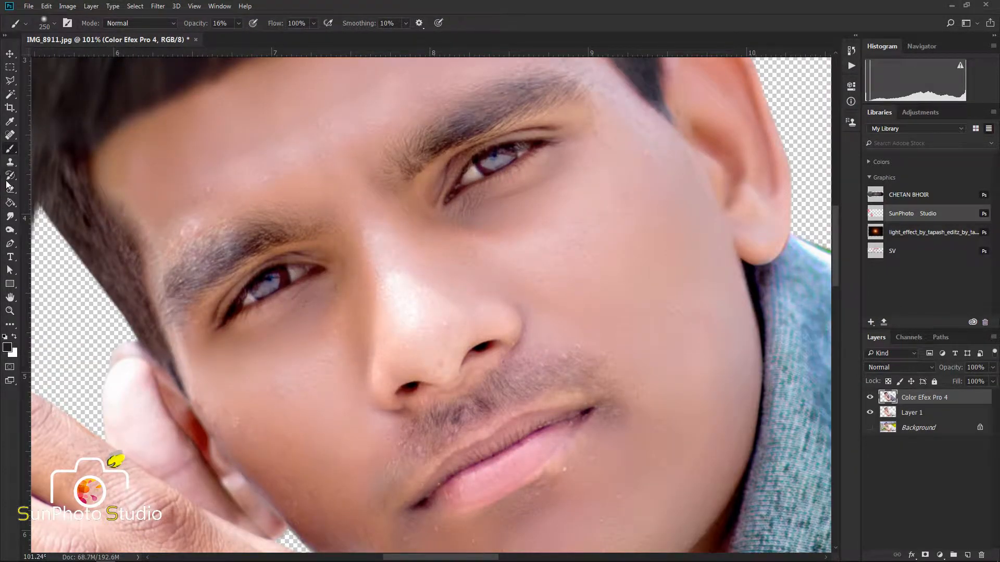
click(10, 135)
click(10, 230)
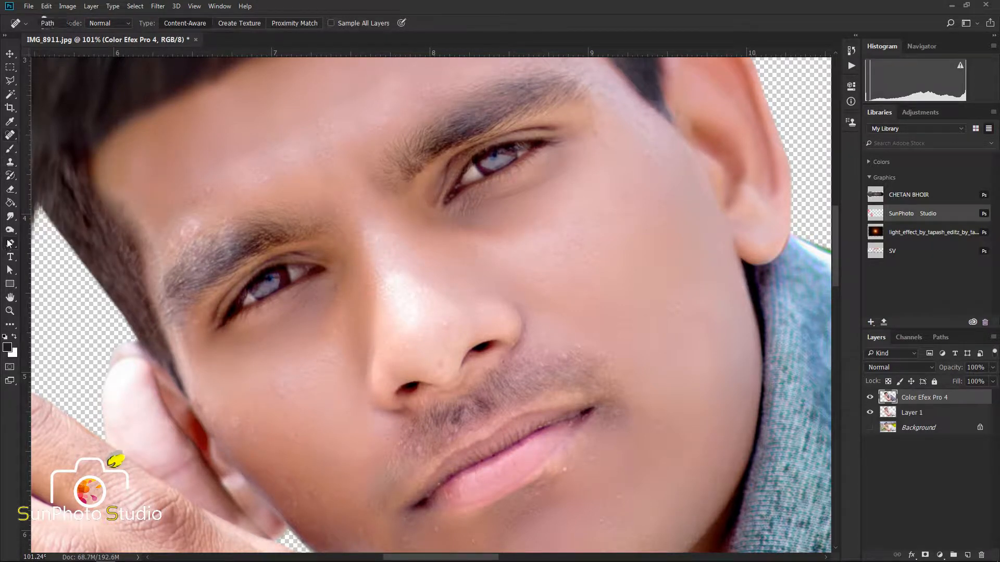
right_click(10, 230)
click(54, 234)
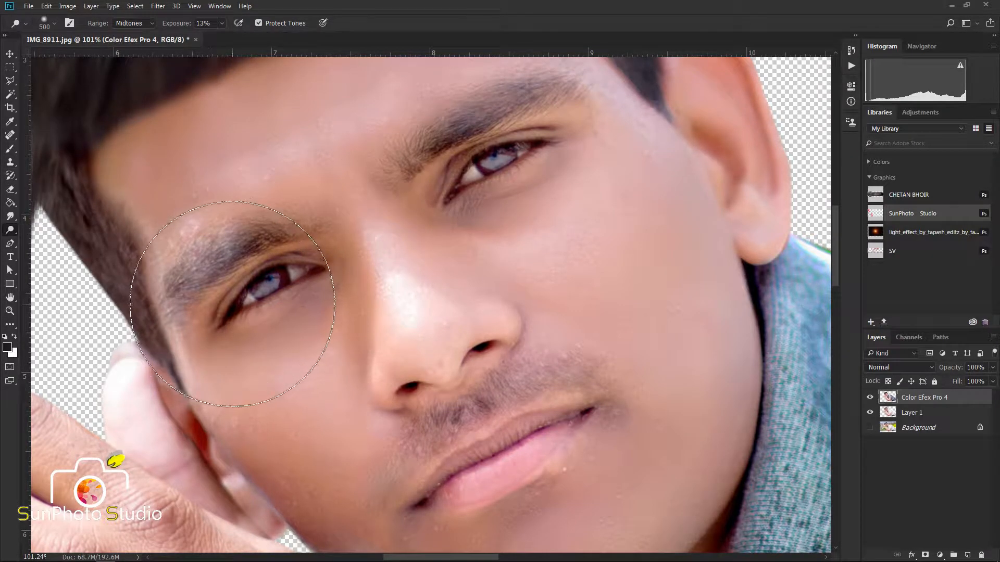
scroll(257, 299, up, 2)
key(bracketleft)
key(bracketleft)
key(bracketleft)
key(bracketleft)
key(bracketleft)
key(bracketleft)
key(bracketleft)
key(bracketleft)
key(bracketleft)
key(bracketleft)
key(bracketleft)
key(bracketleft)
key(bracketleft)
key(bracketleft)
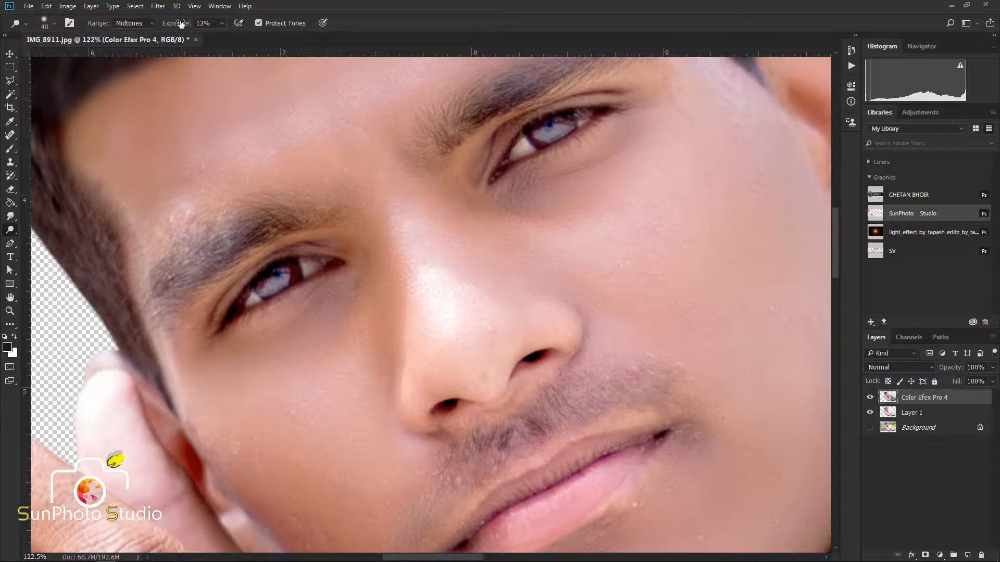
drag(180, 24, 230, 24)
key(bracketleft)
mouse_move(280, 288)
mouse_down()
mouse_move(289, 268)
mouse_move(269, 286)
mouse_up()
key(bracketleft)
scroll(293, 279, down, 3)
scroll(499, 194, up, 3)
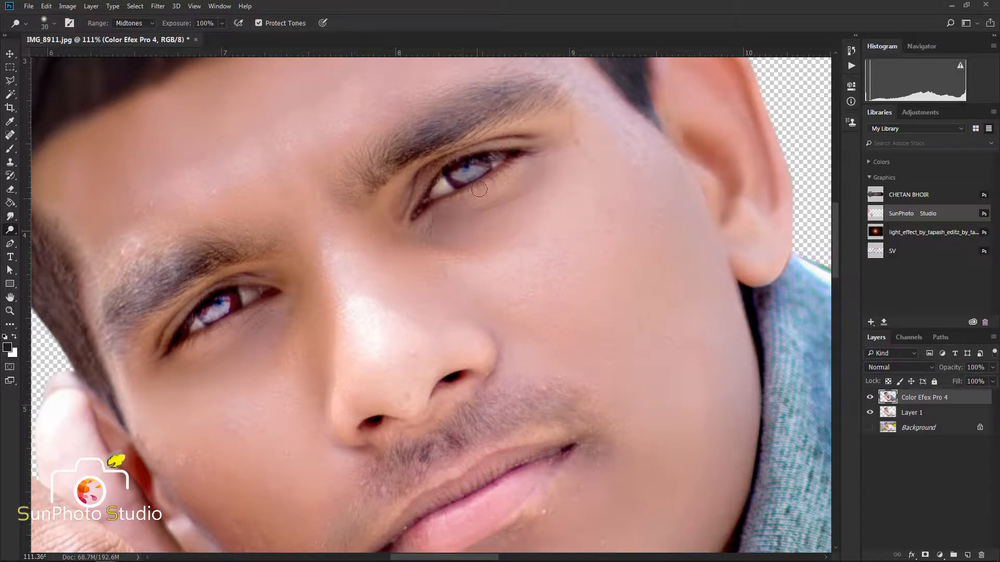
Brighten the iris of the eye nearer the visible ear with a 40 px Dodge brush
key(bracketright)
key(bracketright)
mouse_move(465, 172)
mouse_down()
mouse_move(453, 174)
mouse_move(472, 175)
mouse_move(481, 160)
mouse_up()
scroll(419, 201, down, 5)
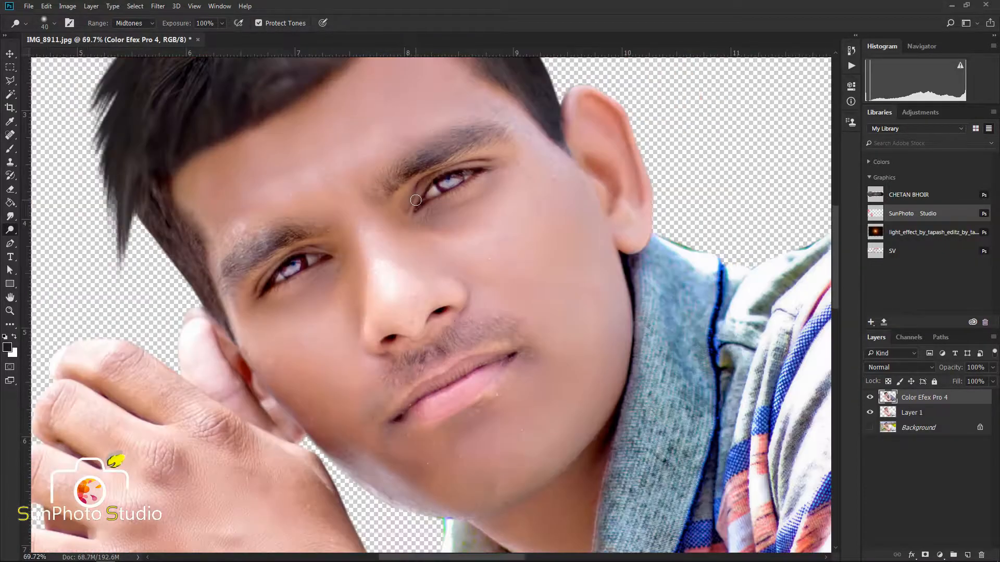
scroll(416, 200, down, 6)
scroll(408, 240, up, 3)
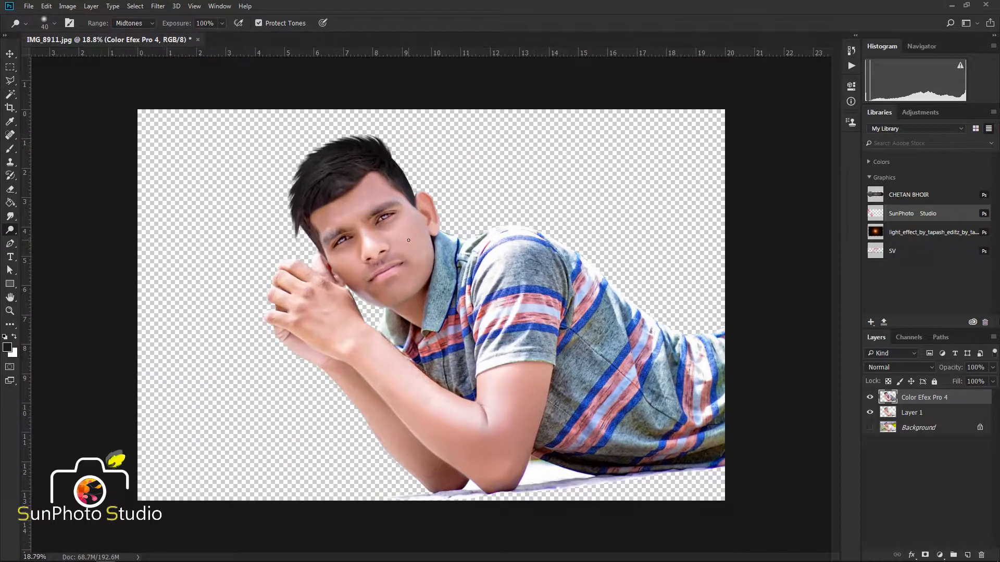
scroll(408, 240, down, 1)
Load the Color Efex Pro 4 Transparency channel as a new selection and expand it around the man
click(135, 6)
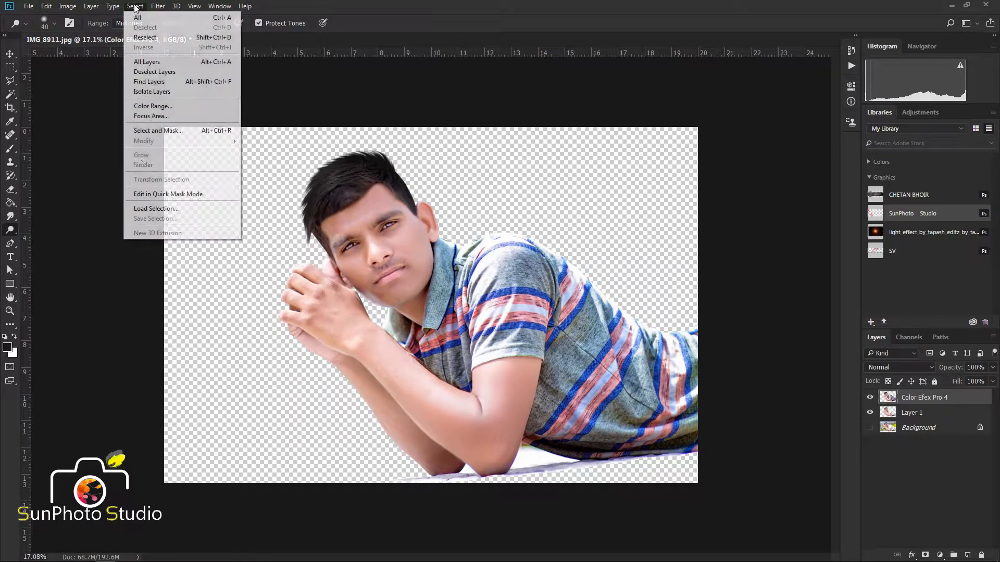
click(160, 206)
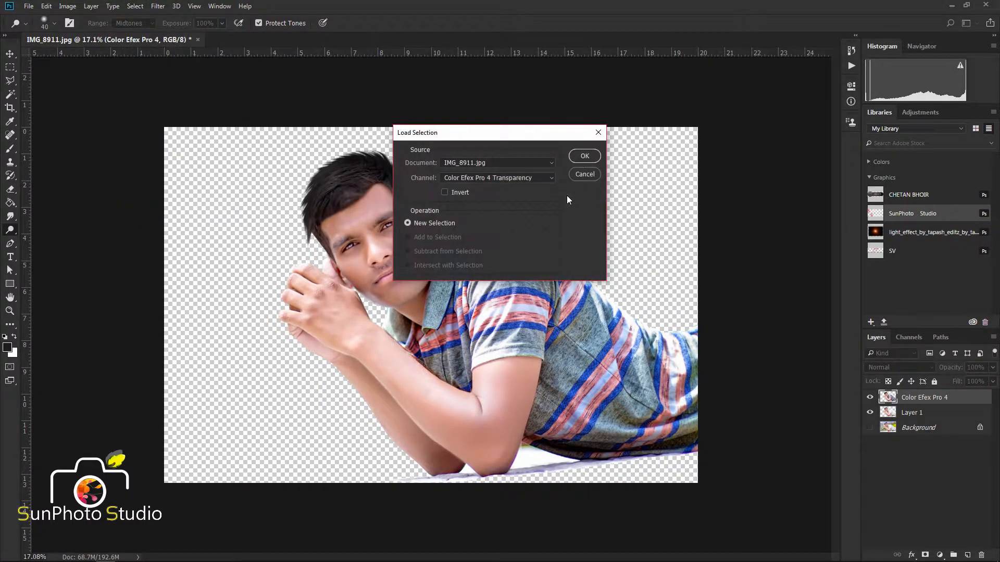
click(578, 160)
click(135, 5)
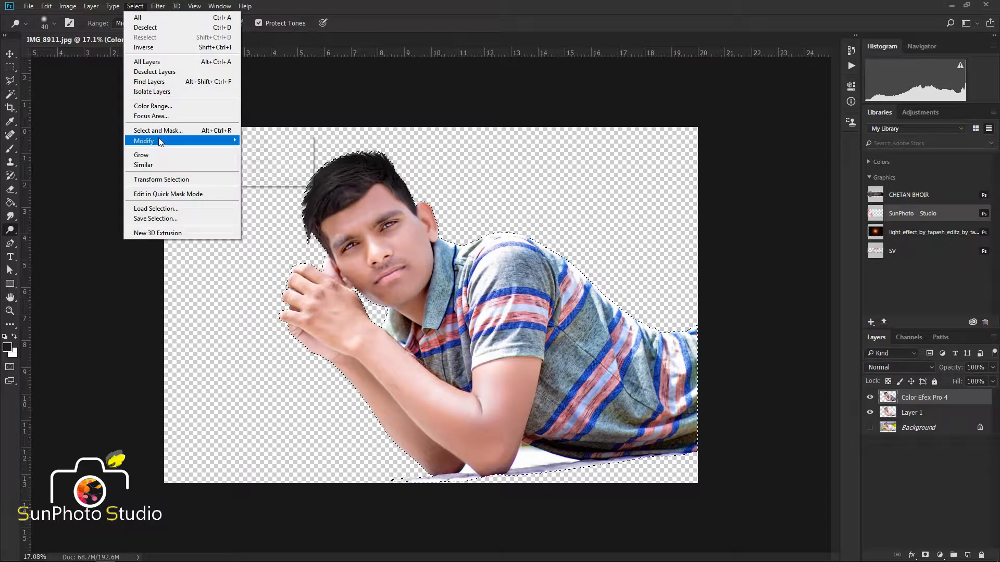
mouse_move(151, 141)
click(255, 162)
click(566, 185)
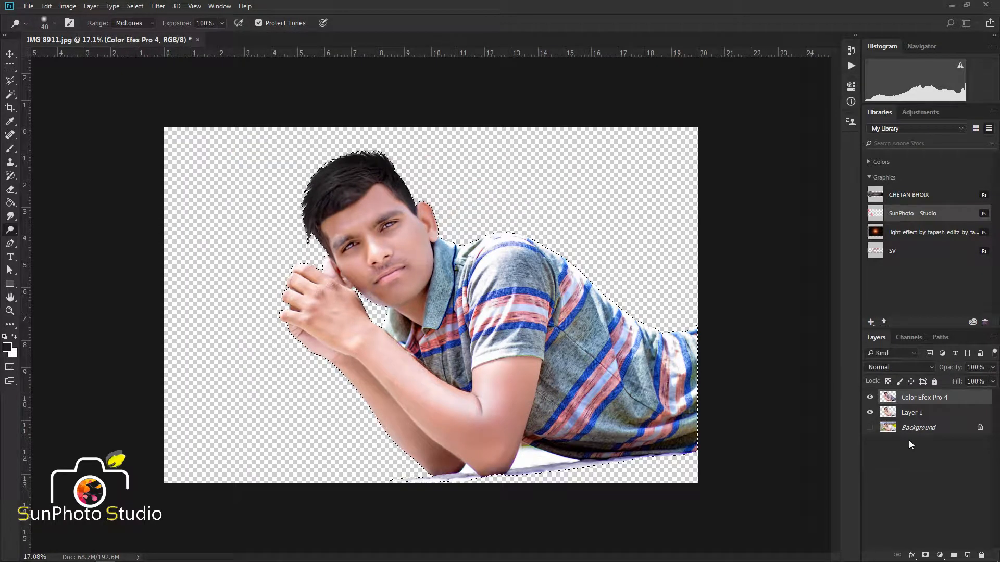
Make the Background layer active and visible, and hide the Color Efex Pro 4 layer and Layer 1
click(912, 428)
click(870, 427)
drag(870, 398, 870, 412)
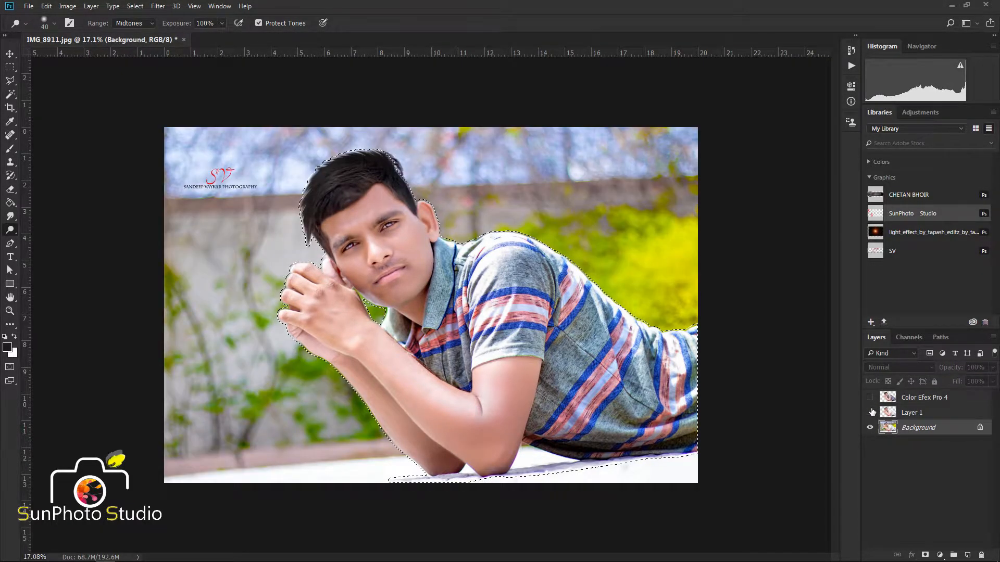
Add the hair tuft at the back of the head to the selection with the Polygonal Lasso
scroll(375, 216, up, 6)
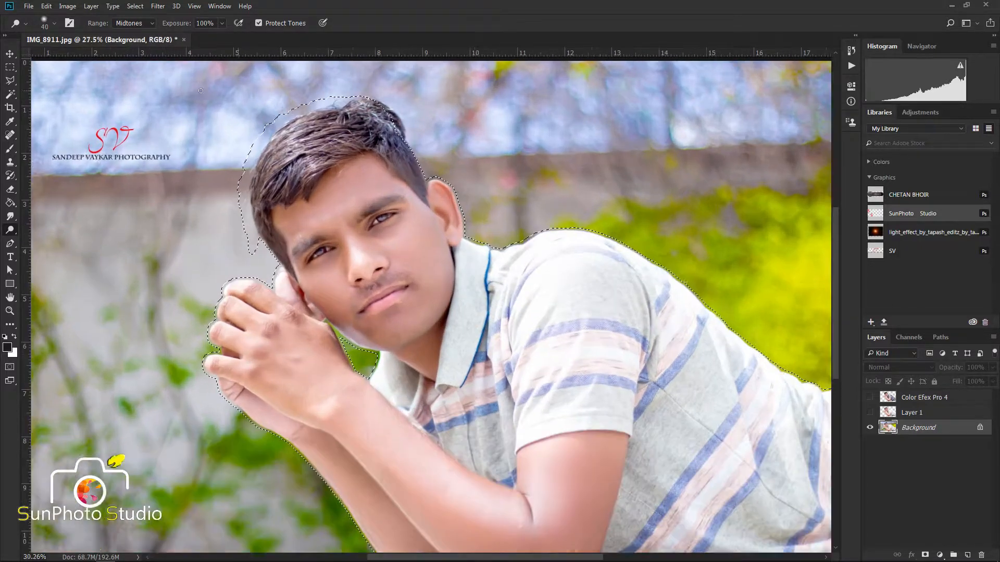
key(l)
scroll(342, 149, up, 3)
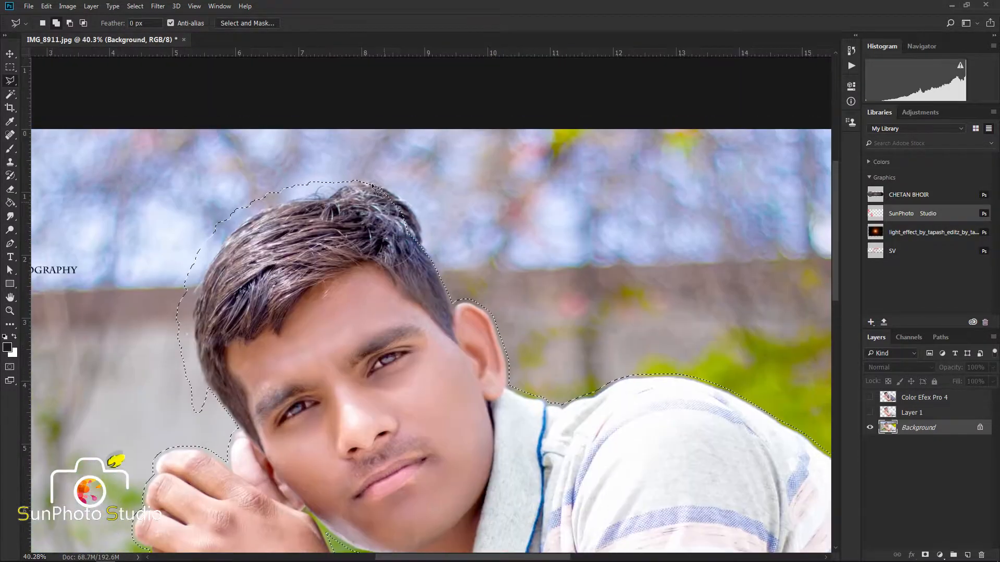
click(344, 165)
click(386, 240)
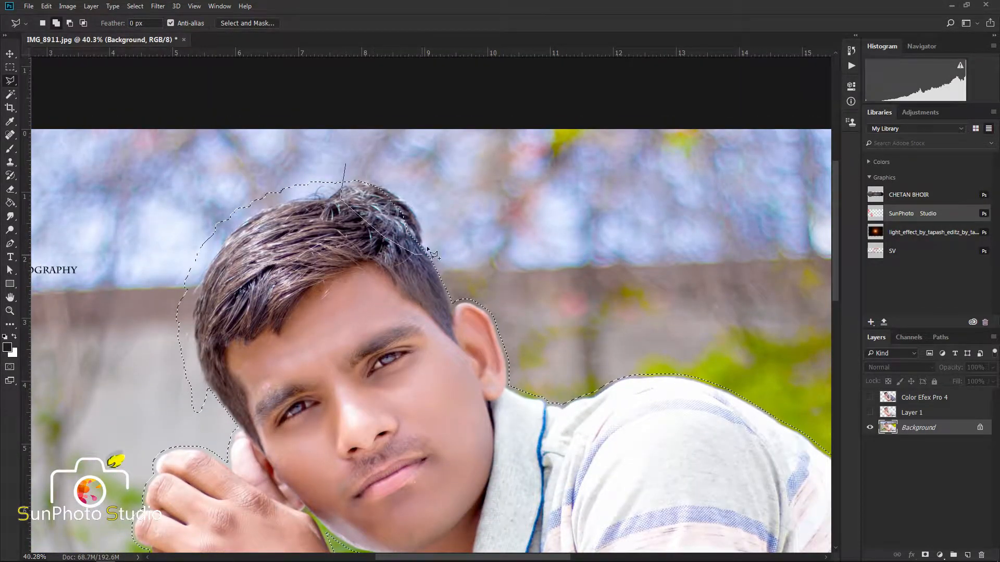
double_click(427, 196)
Fill the selected man on the Background layer using Content-Aware with Color Adaptation, Normal mode and 100% opacity
key(ctrl+0)
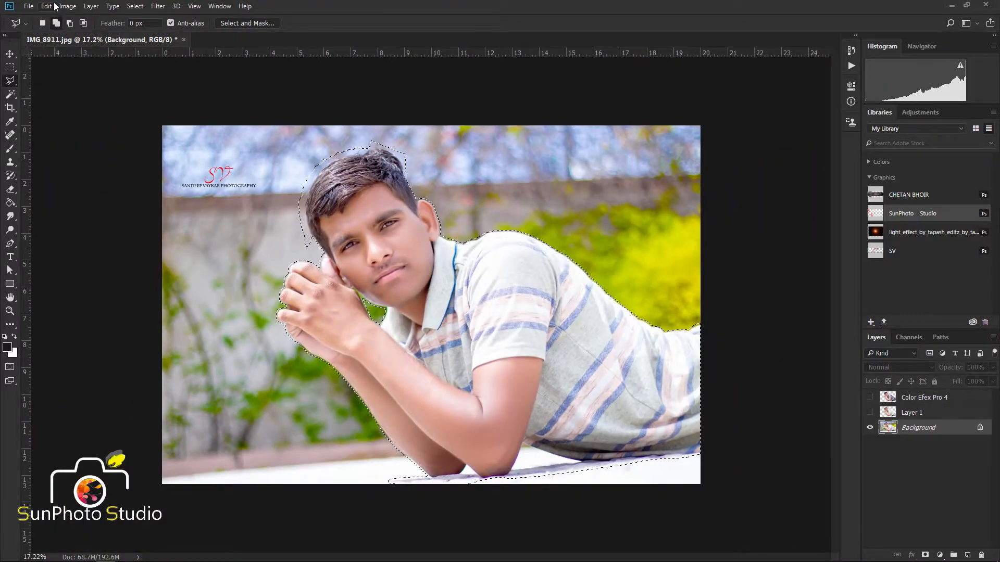
click(47, 6)
click(78, 165)
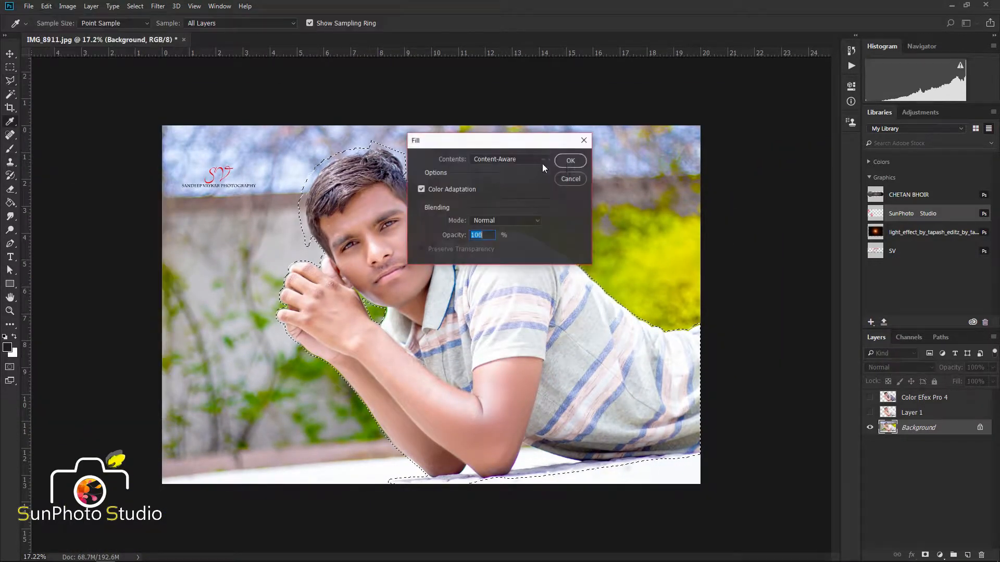
click(573, 162)
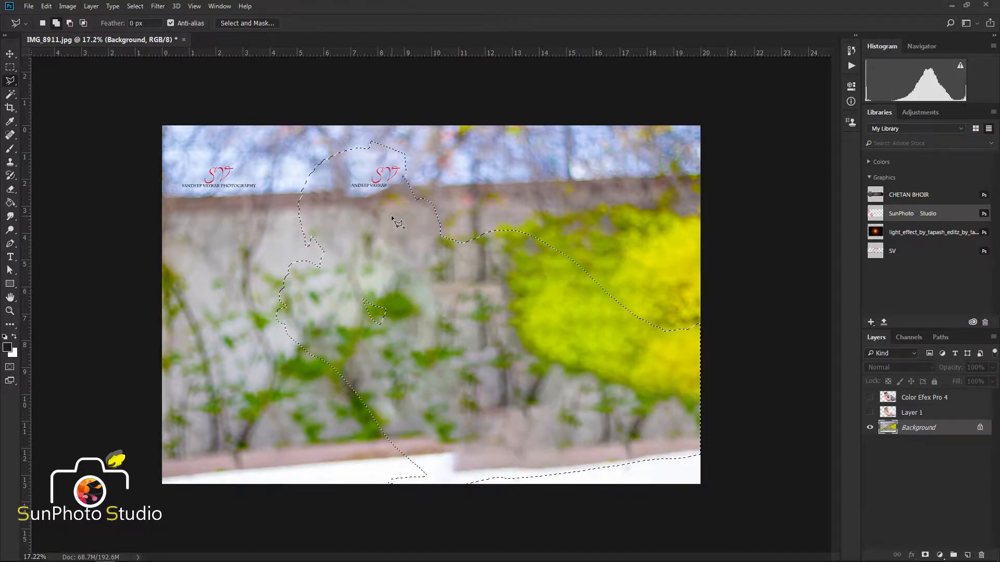
key(ctrl+plus)
click(529, 140)
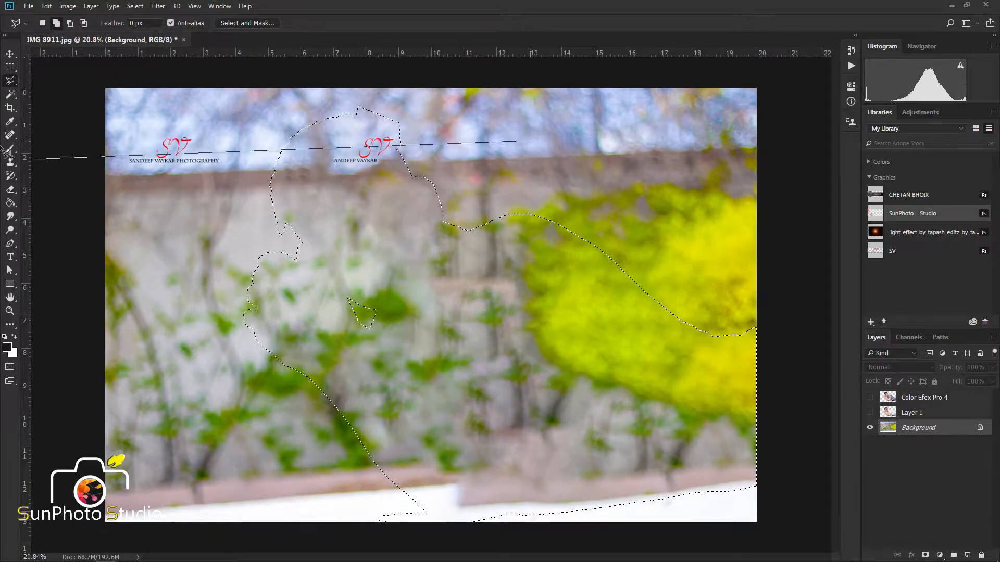
key(Escape)
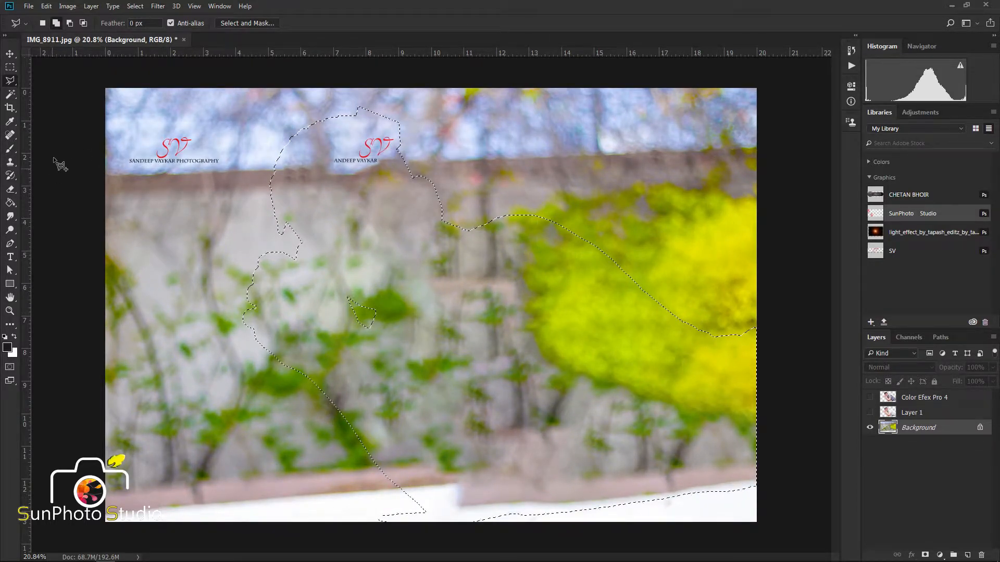
Deselect the filled area and patch out the full watermark in the sky using the wall area below as the Patch tool source
key(ctrl+d)
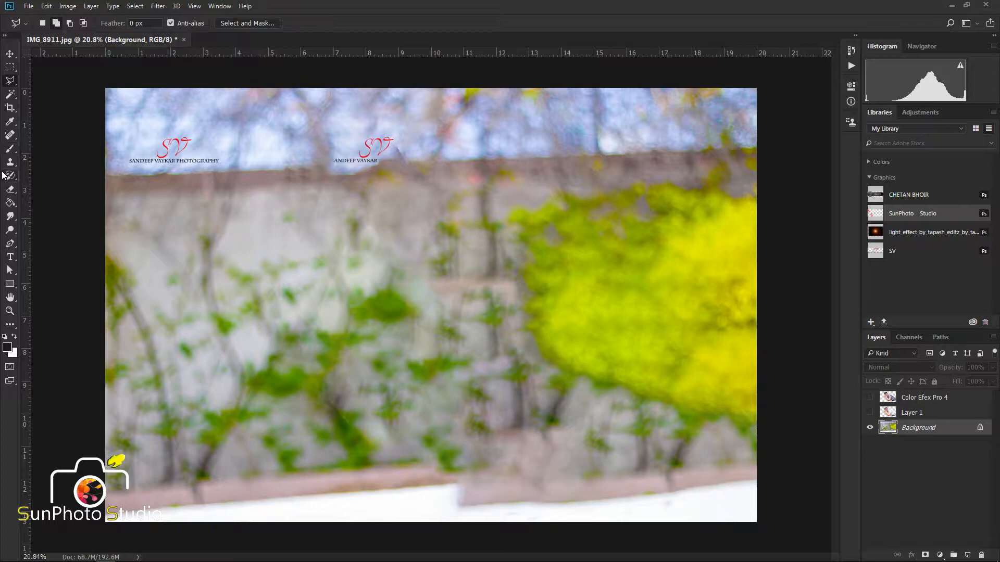
click(9, 134)
click(52, 157)
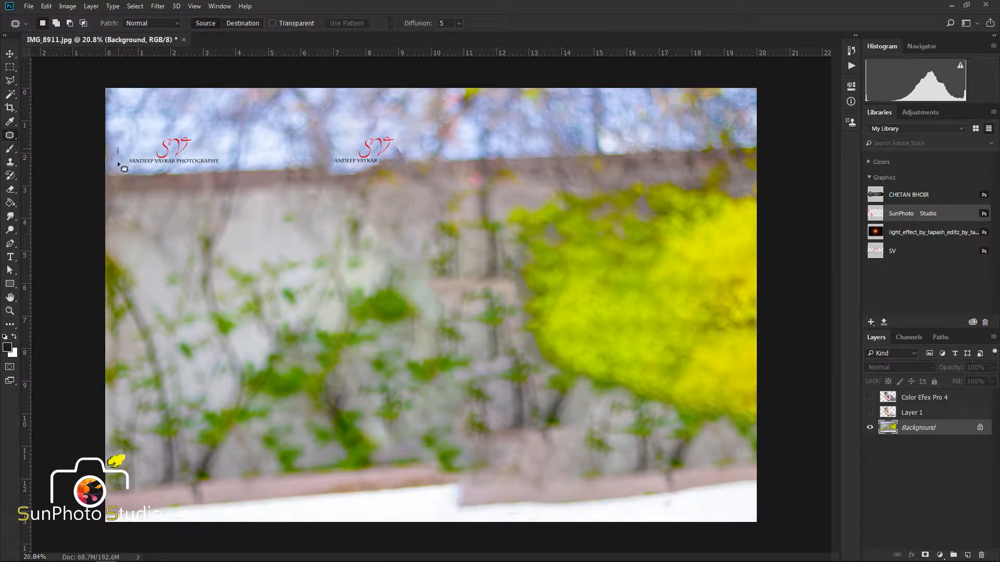
mouse_move(124, 169)
mouse_down()
mouse_move(223, 158)
mouse_move(221, 138)
mouse_move(138, 134)
mouse_up()
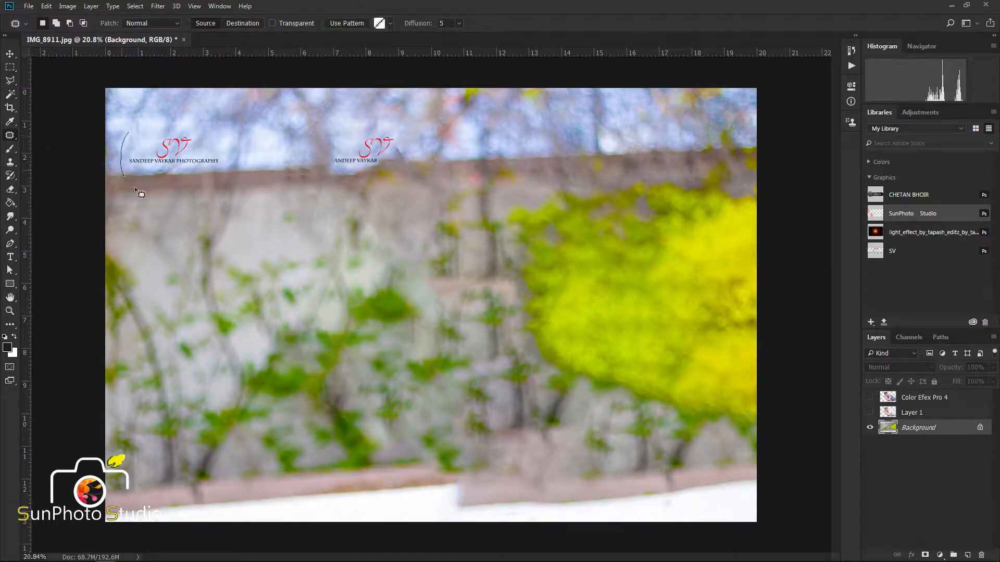
drag(236, 142, 175, 126)
drag(191, 163, 215, 270)
key(ctrl+d)
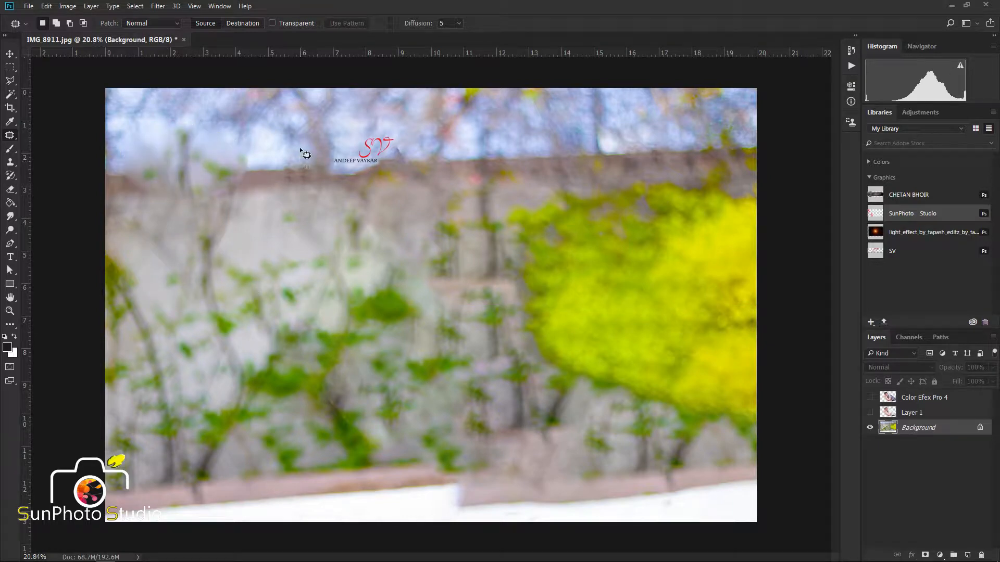
Patch out the remaining partial watermark above the wall and clear the selection
drag(363, 126, 356, 123)
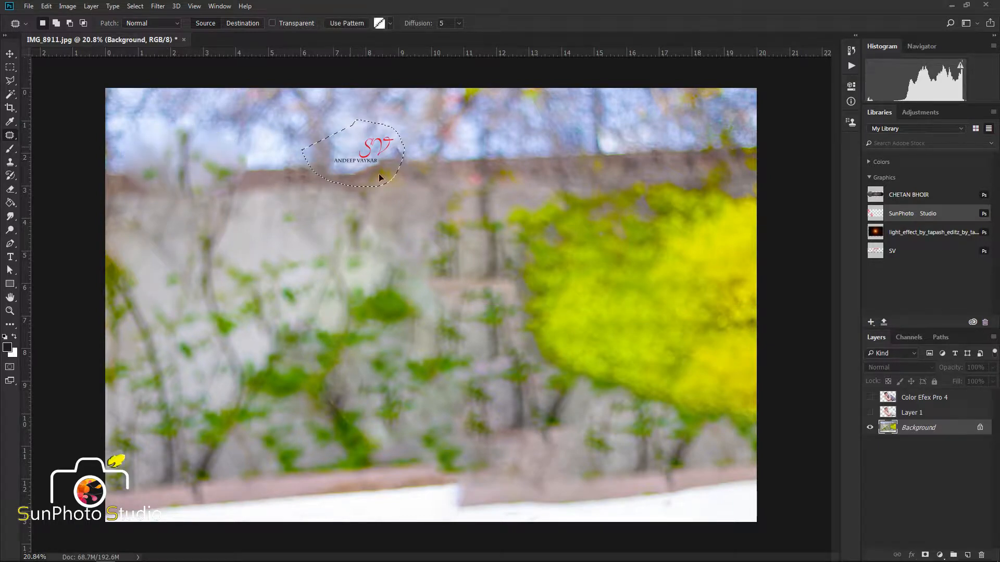
key(ctrl+d)
scroll(398, 219, down, 6)
scroll(377, 233, up, 2)
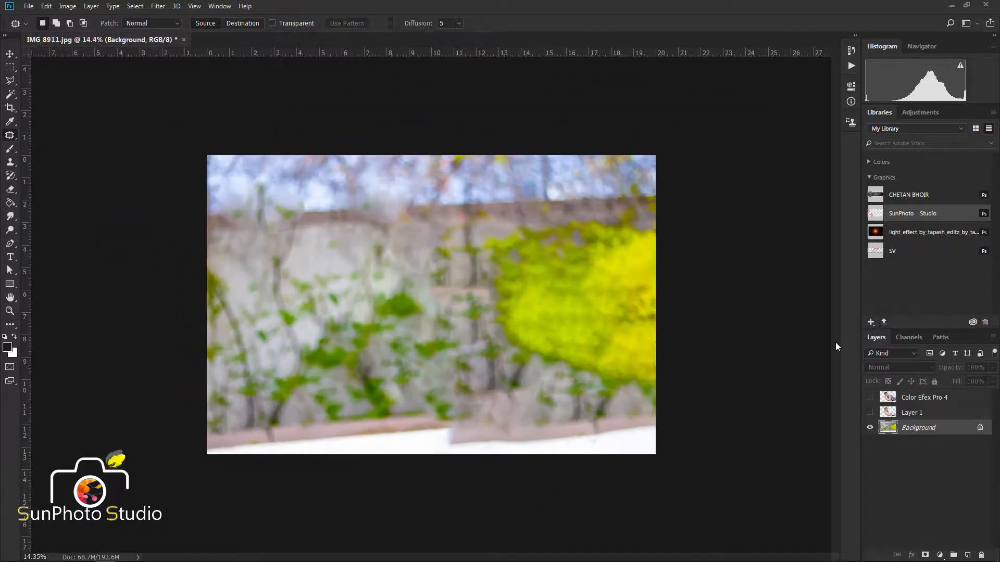
Start Color Efex Pro 4 on the Background layer and apply Dark Contrasts with Contrast -22% and Saturation 49%
click(158, 6)
mouse_move(216, 275)
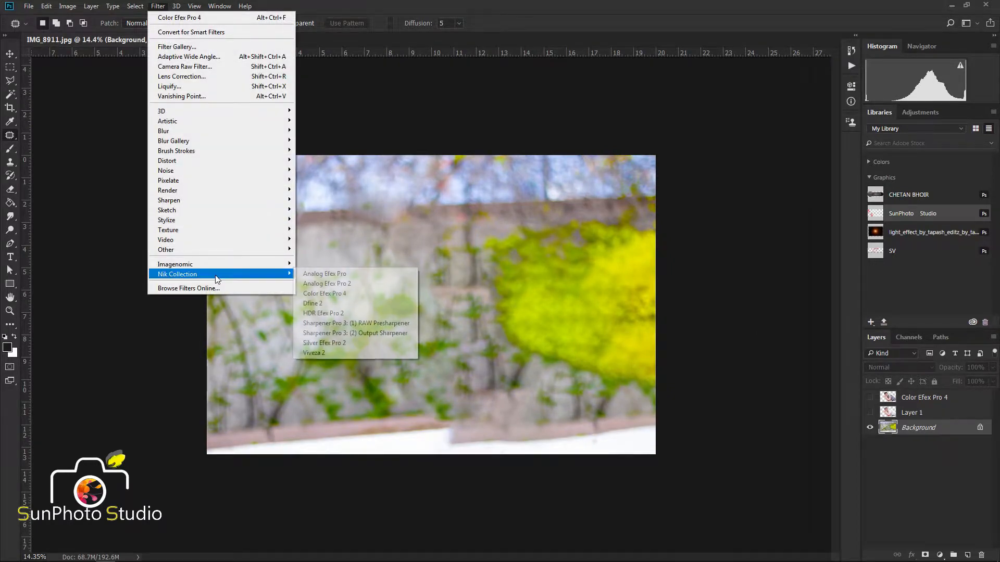
click(358, 293)
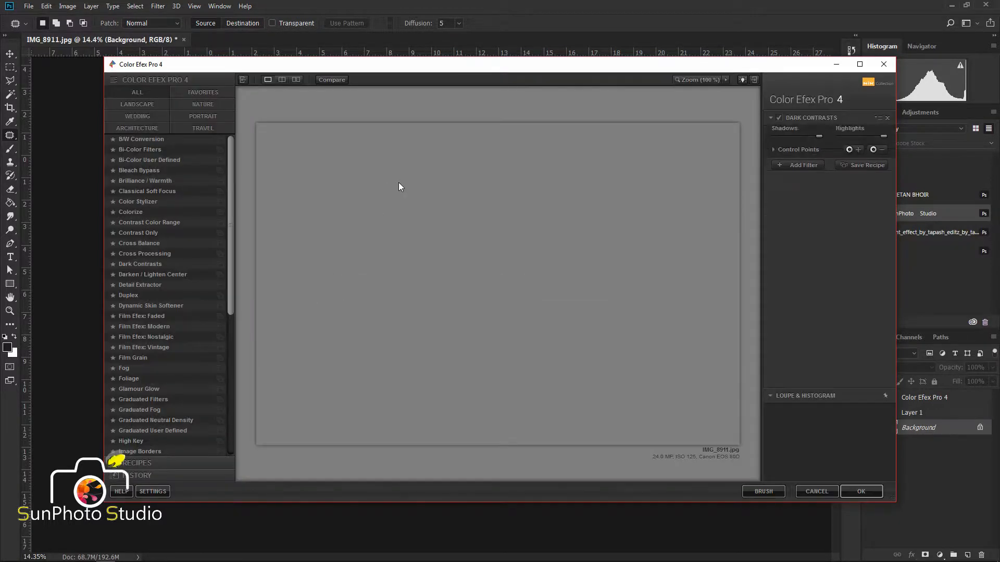
click(130, 264)
drag(874, 200, 884, 198)
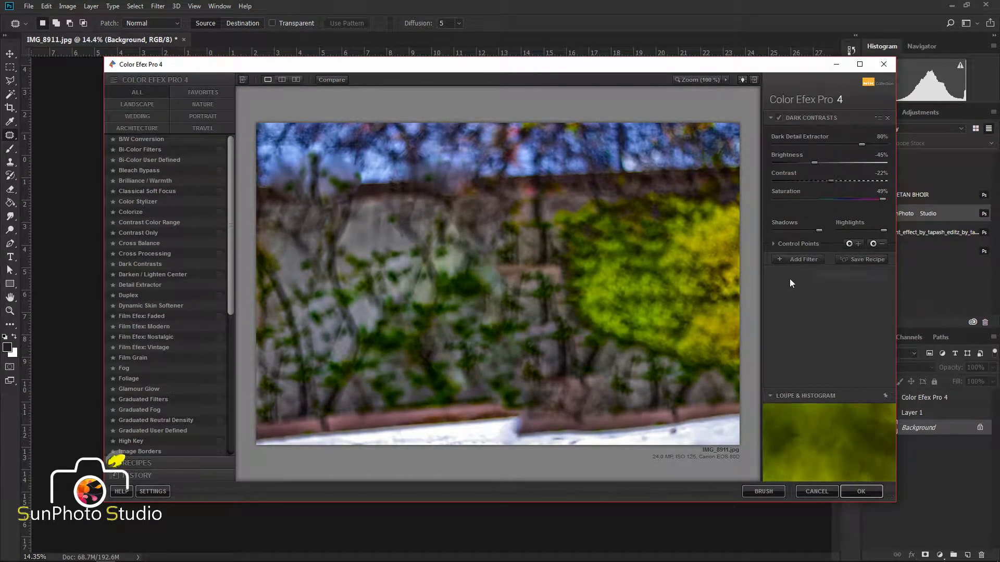
Stack a second filter, Detail Extractor, with Detail Extractor 38% and Saturation 85%, and apply the effects to the backdrop
click(796, 260)
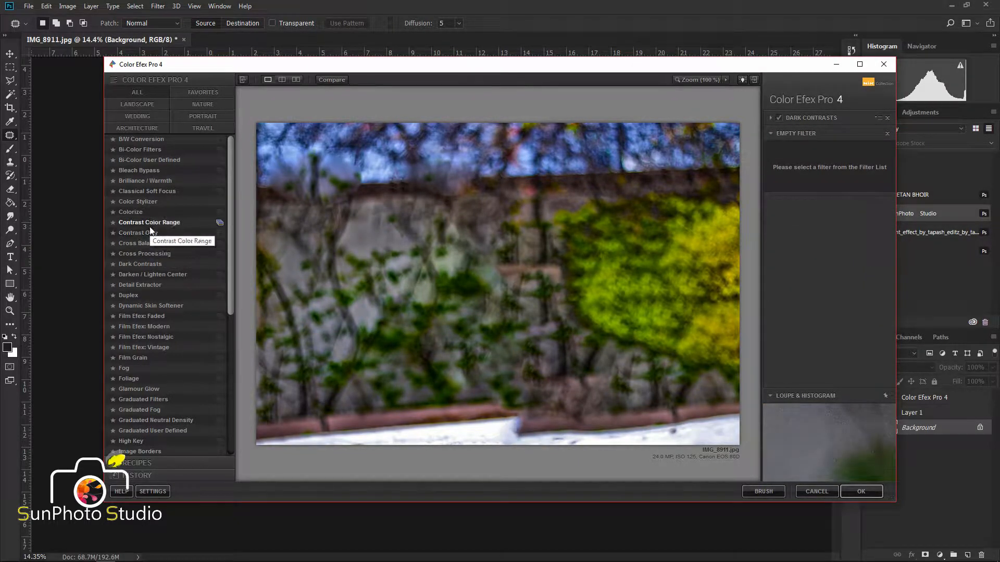
click(154, 223)
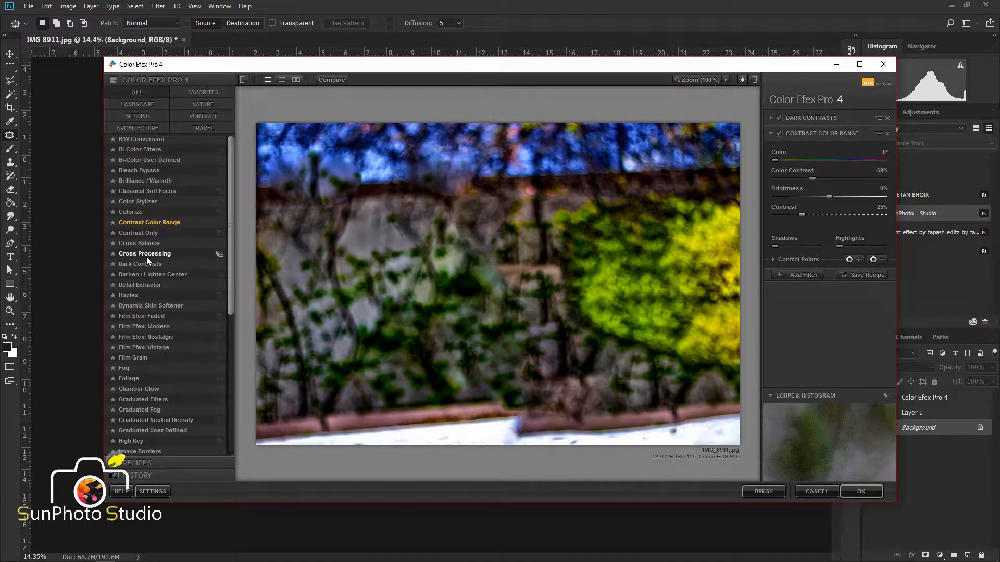
click(145, 264)
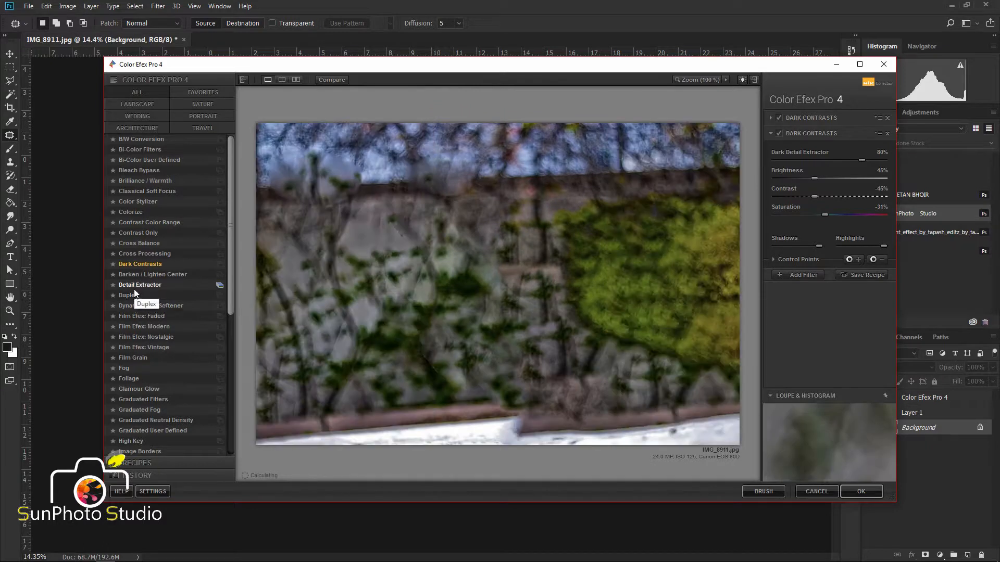
click(140, 285)
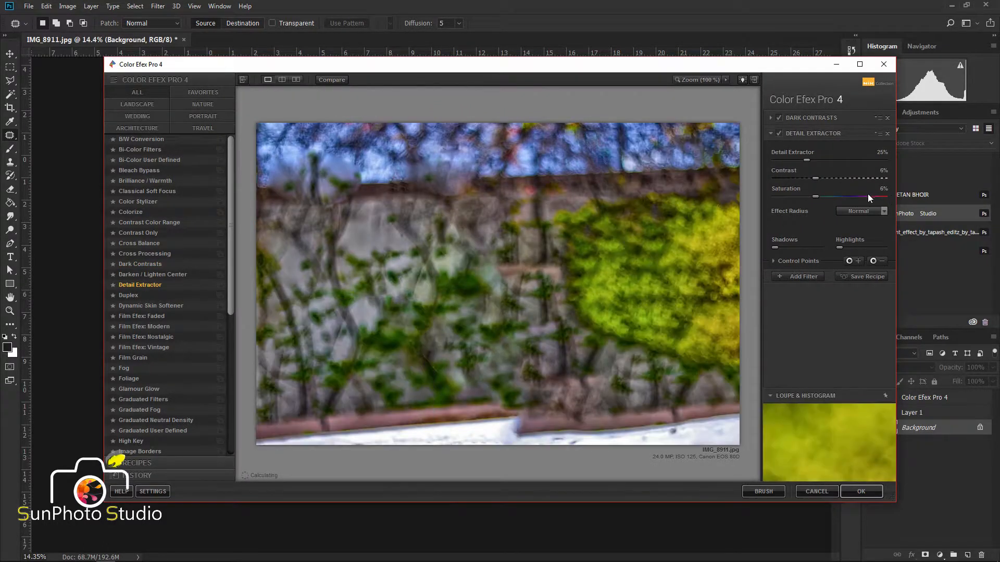
click(874, 196)
click(842, 160)
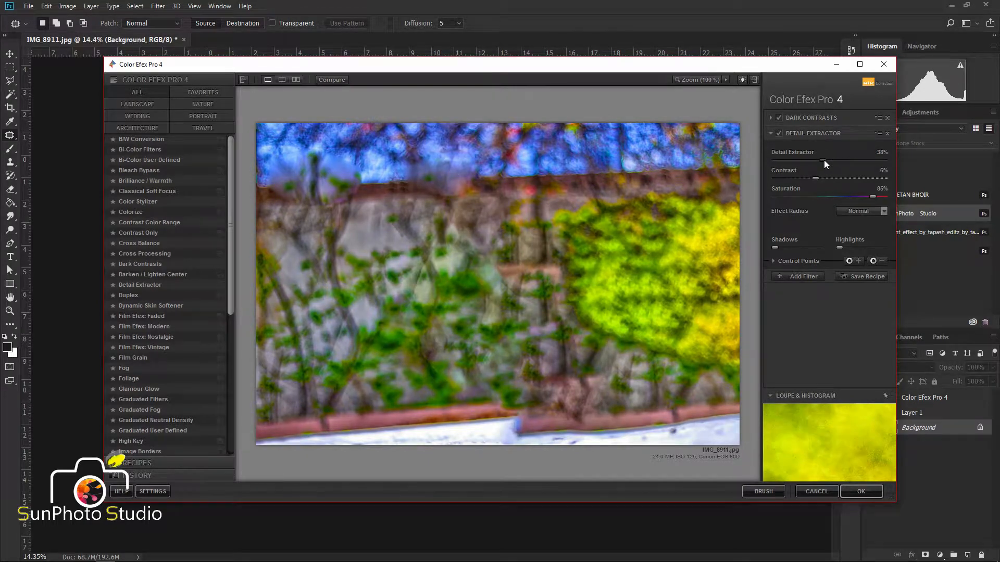
click(858, 491)
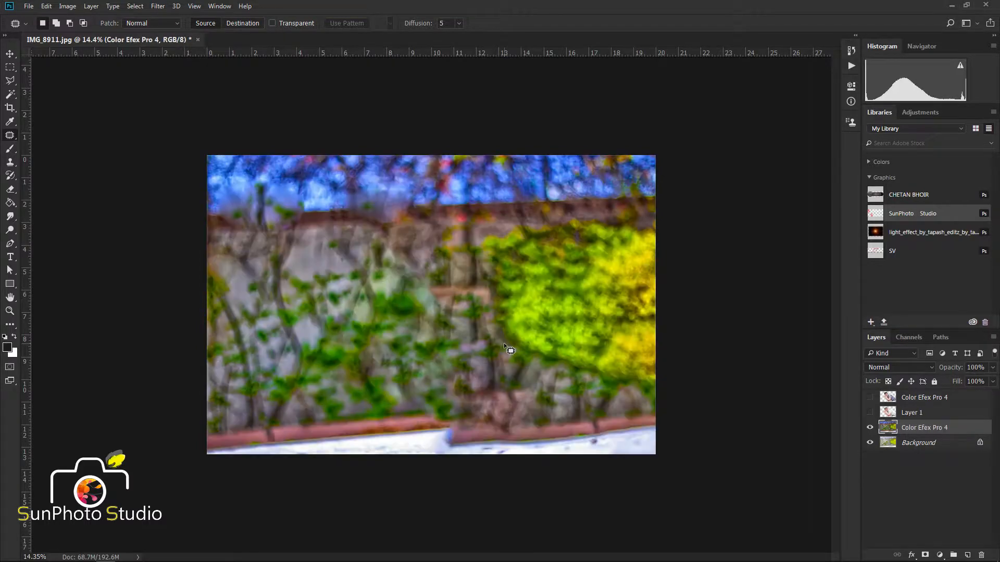
Shift the backdrop's Greens hue to -100 and Blues hue to -100 with the Camera Raw Filter
click(158, 7)
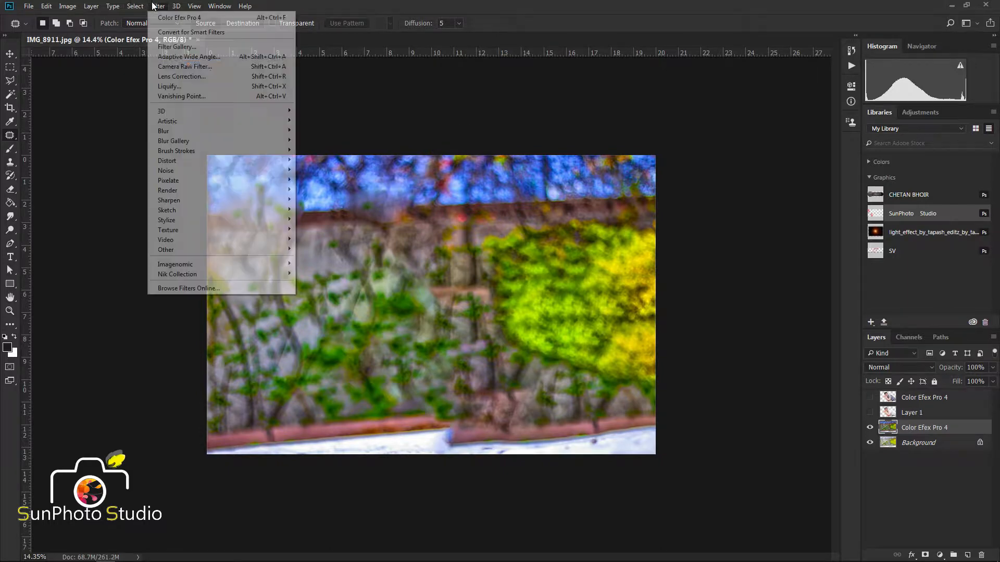
click(189, 66)
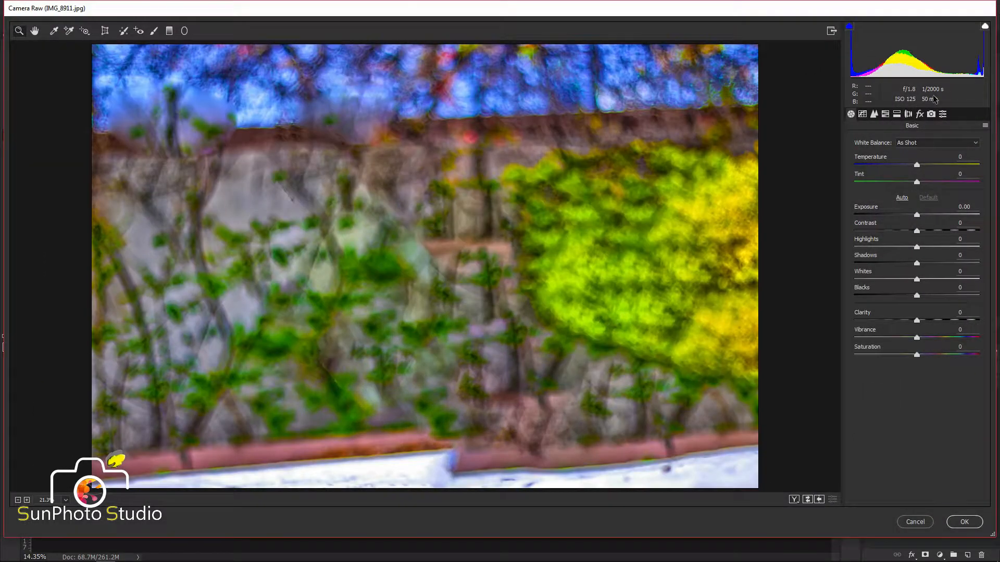
click(885, 115)
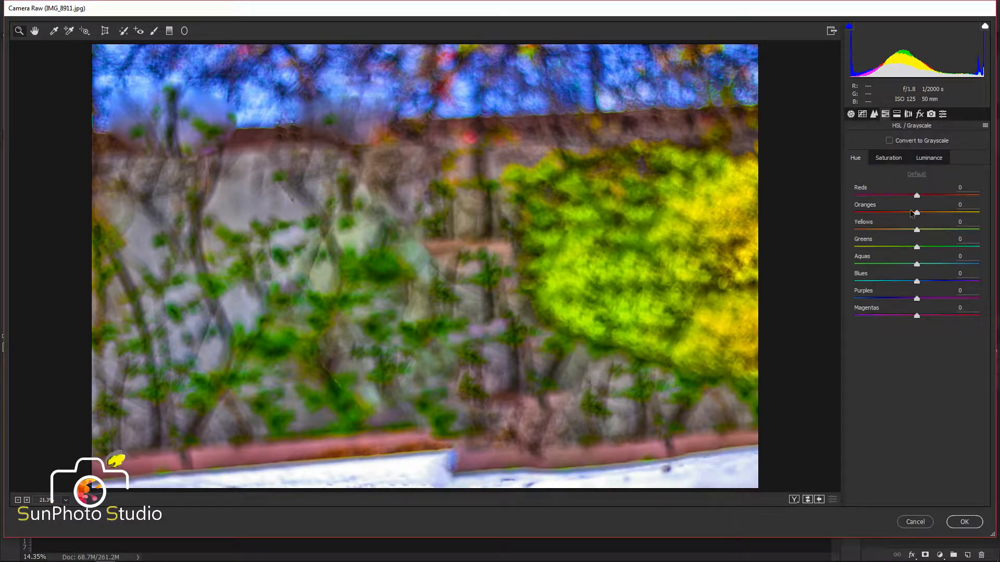
drag(917, 247, 819, 252)
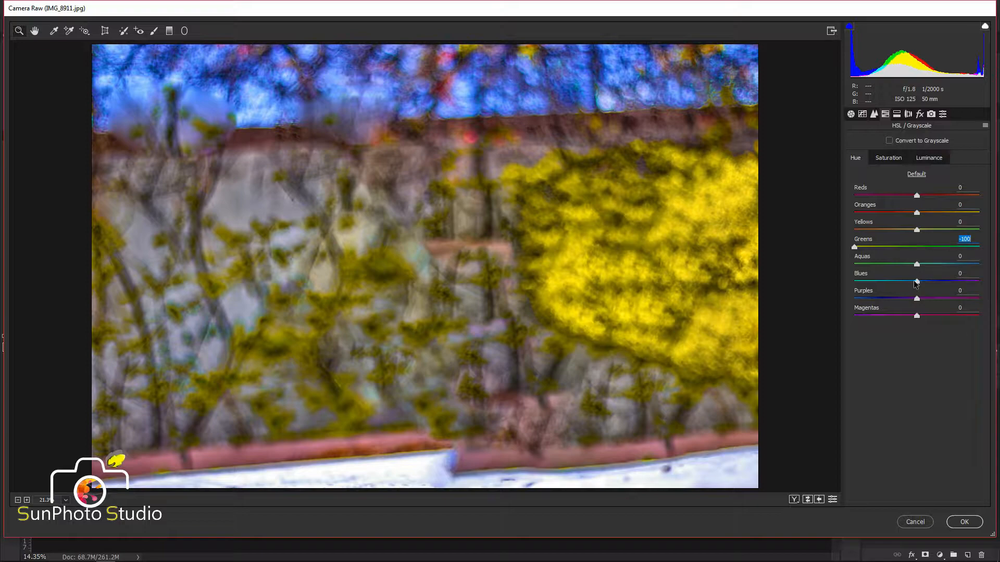
drag(916, 282, 830, 286)
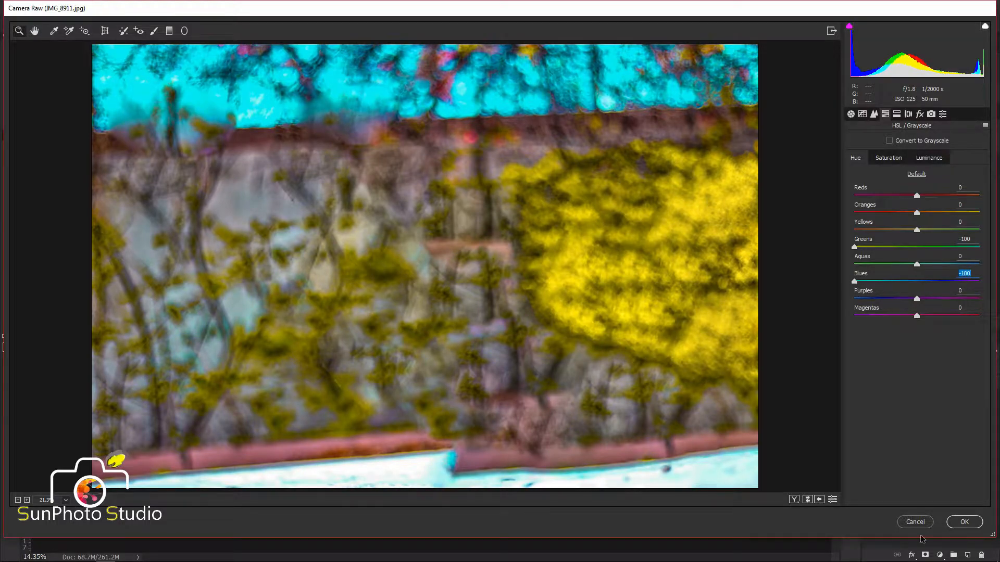
click(964, 523)
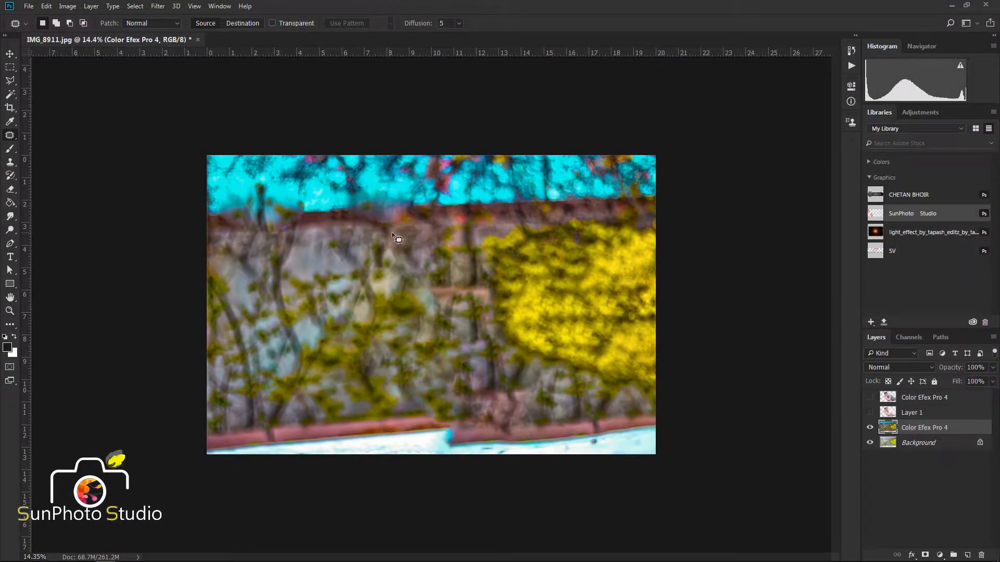
Show the retouched man's Color Efex Pro 4 layer and start a Tilt-Shift blur on the backdrop's Color Efex Pro 4 layer
click(869, 399)
click(158, 5)
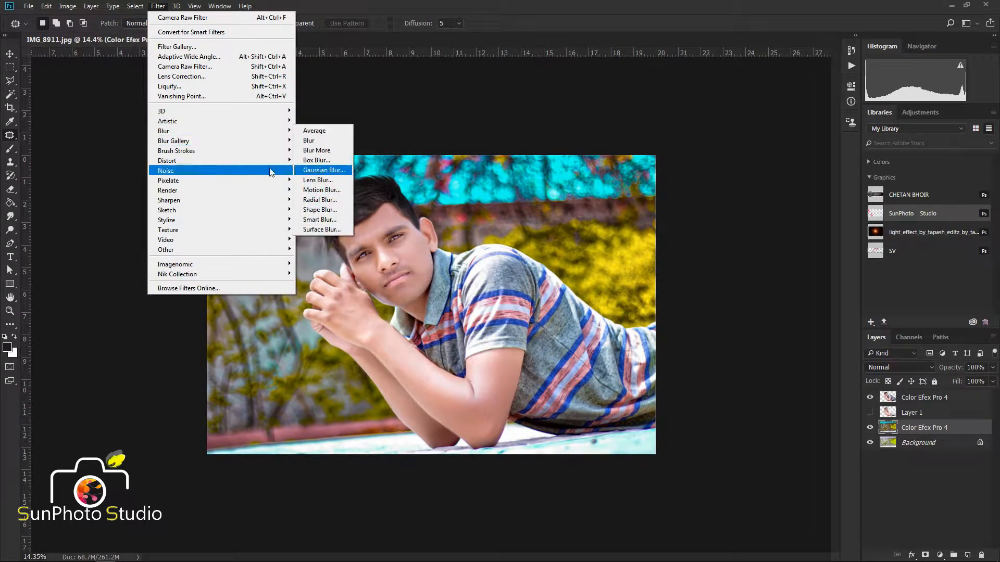
mouse_move(245, 141)
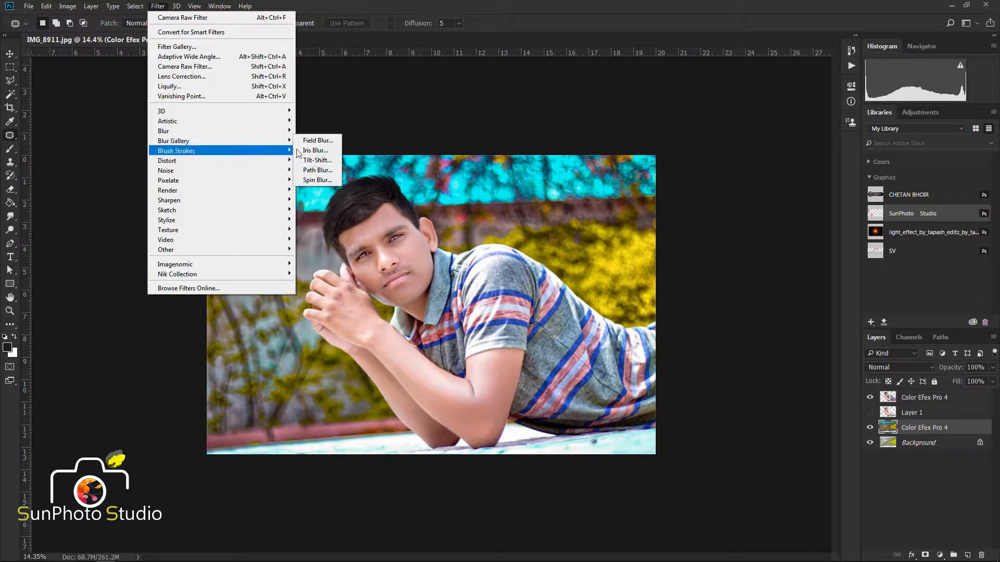
click(318, 161)
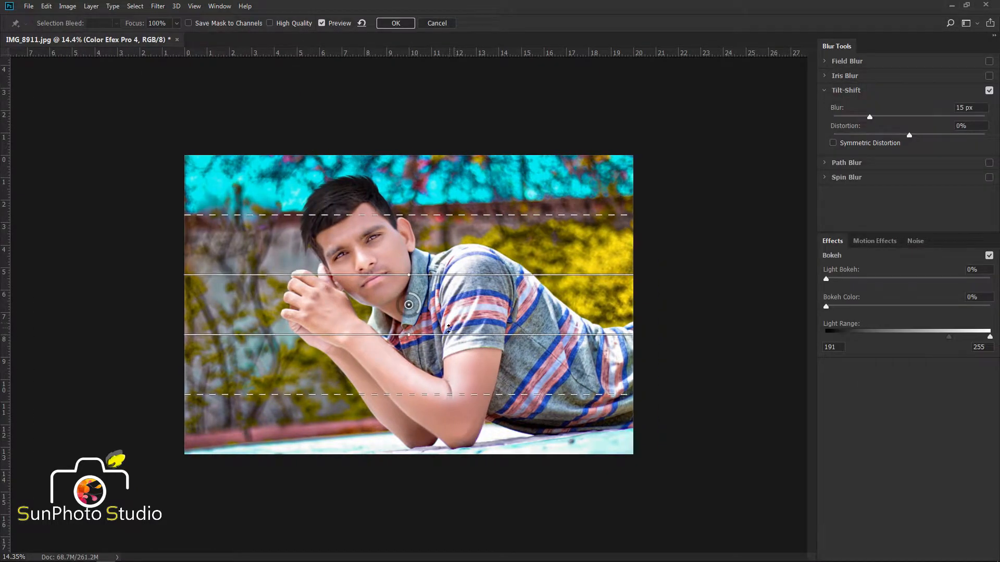
Place the Tilt-Shift centre below the image with its dashed boundary just above the ledge, and set the blur to 131 px
drag(409, 304, 397, 481)
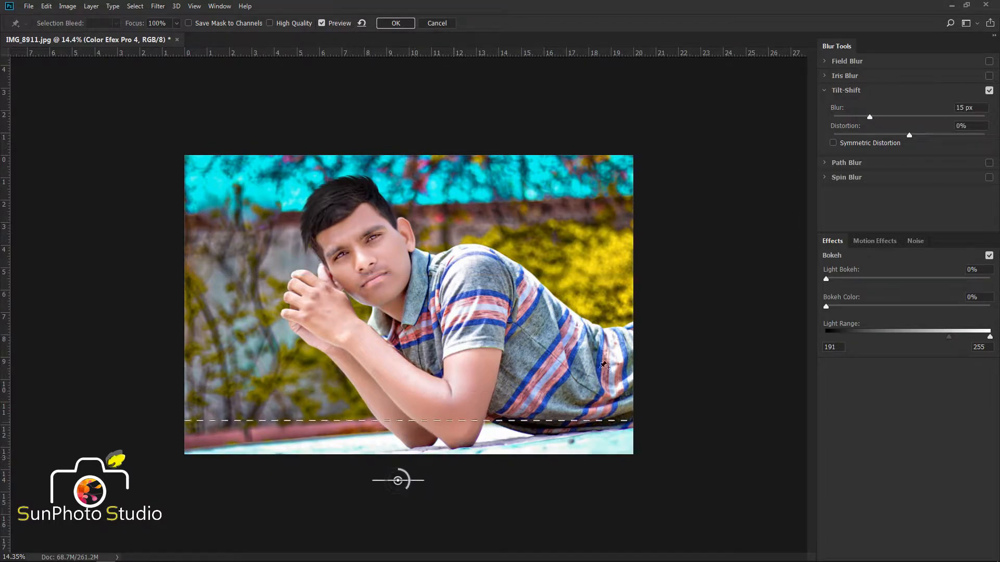
drag(869, 116, 909, 118)
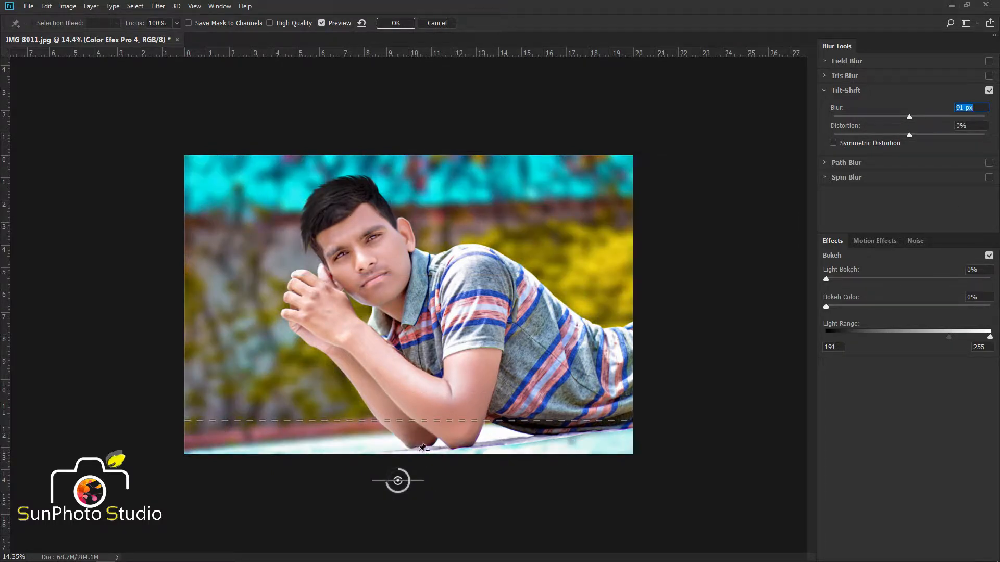
drag(426, 420, 426, 384)
drag(417, 480, 420, 446)
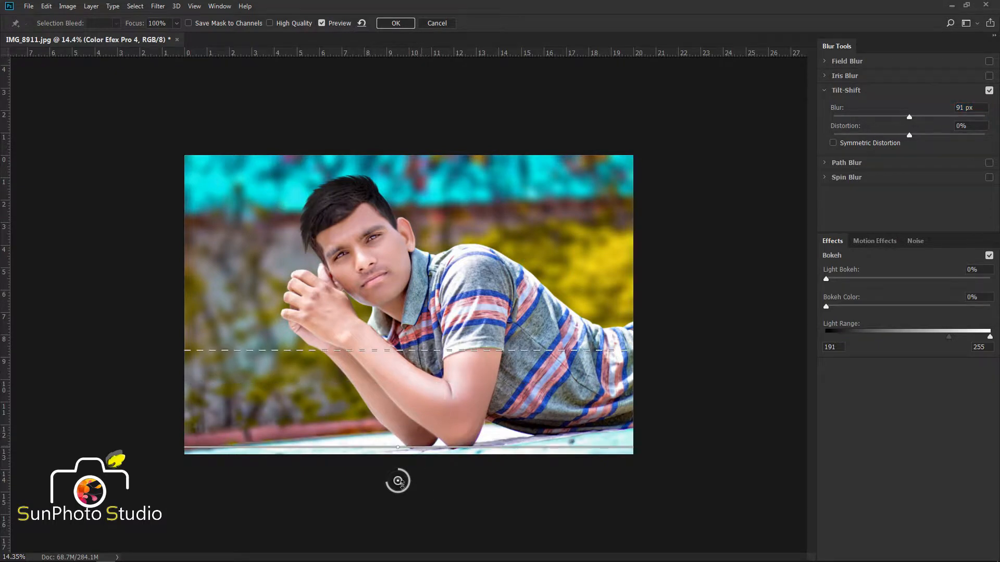
drag(398, 481, 417, 510)
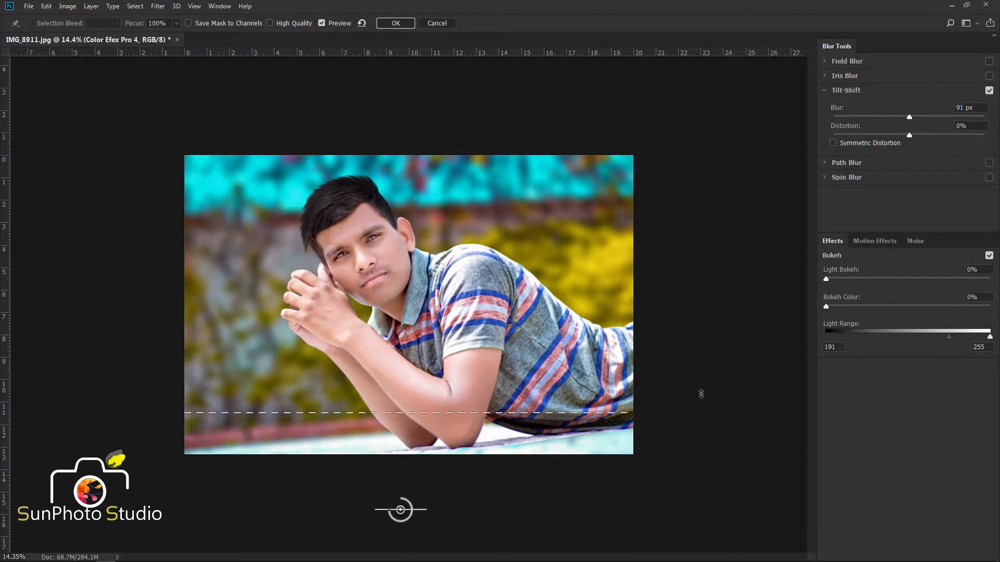
click(920, 117)
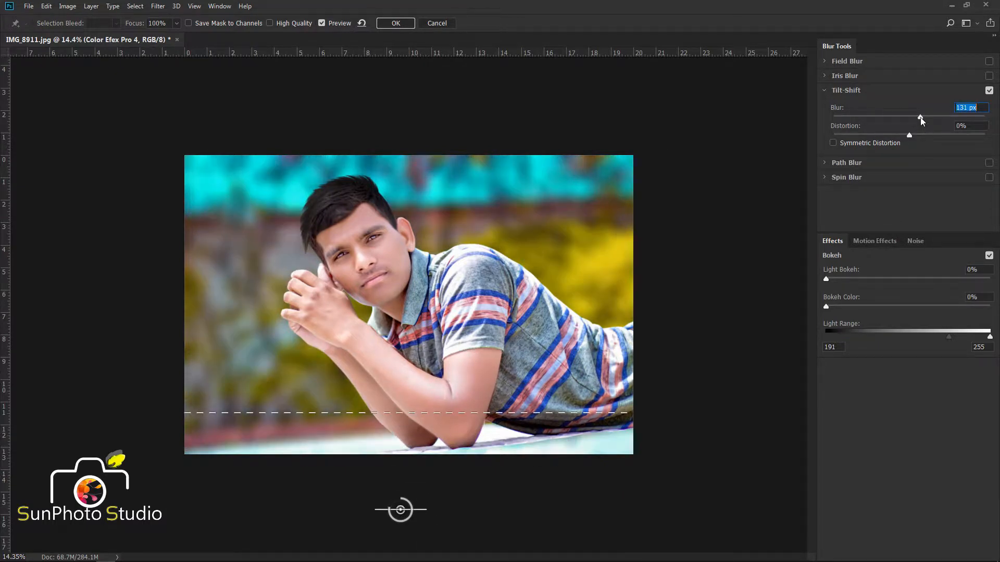
Add bokeh highlights to the blurred backdrop with Light Bokeh 54% and a Light Range of 136 to 137
click(946, 279)
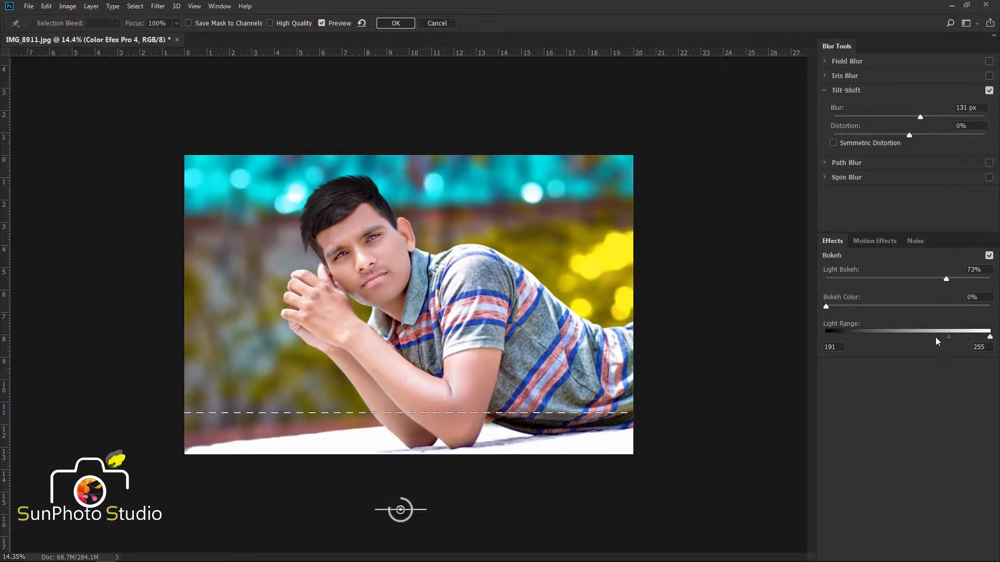
drag(936, 337, 913, 340)
drag(989, 337, 931, 338)
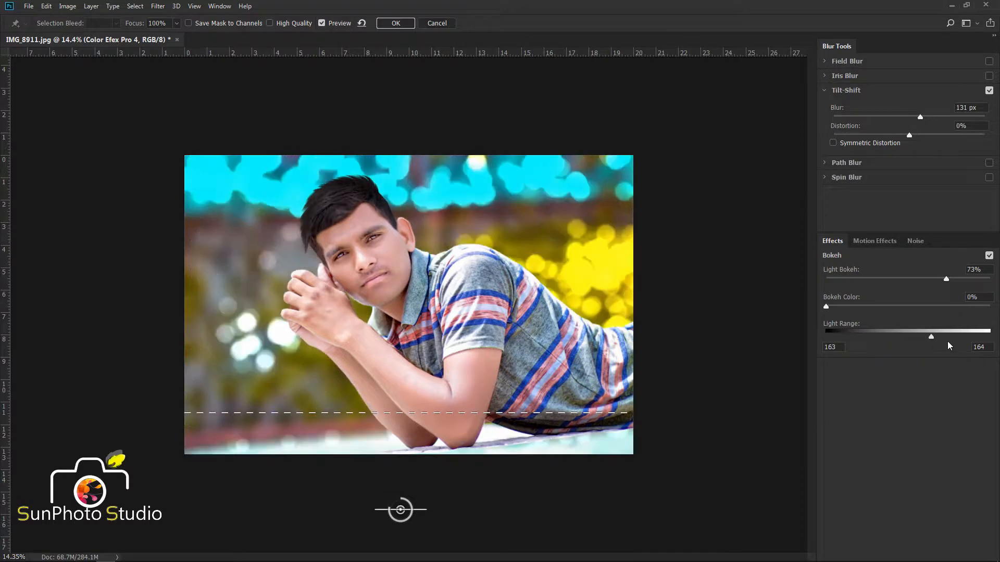
mouse_move(930, 276)
mouse_down()
mouse_move(904, 276)
mouse_move(929, 281)
mouse_move(921, 283)
mouse_up()
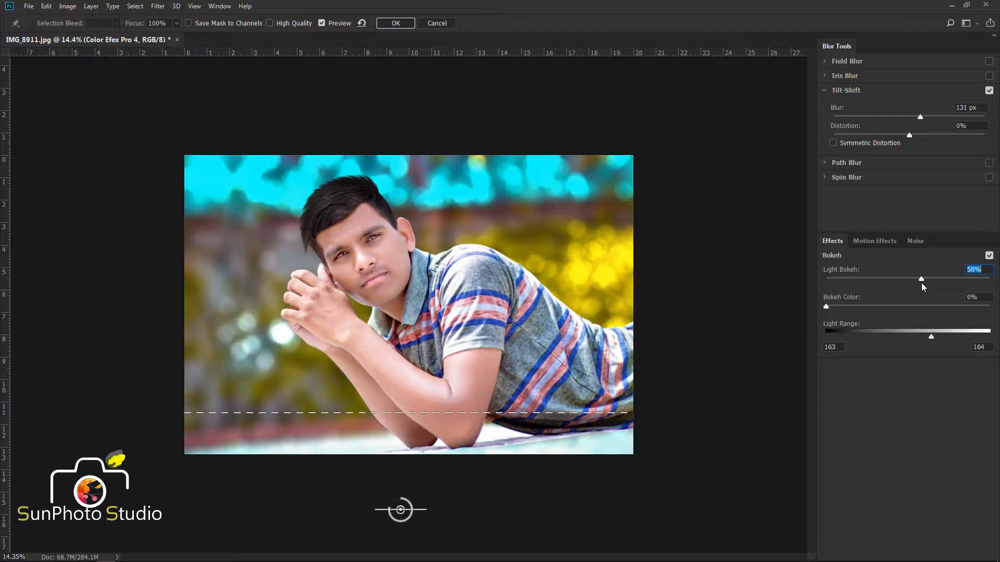
drag(936, 336, 897, 340)
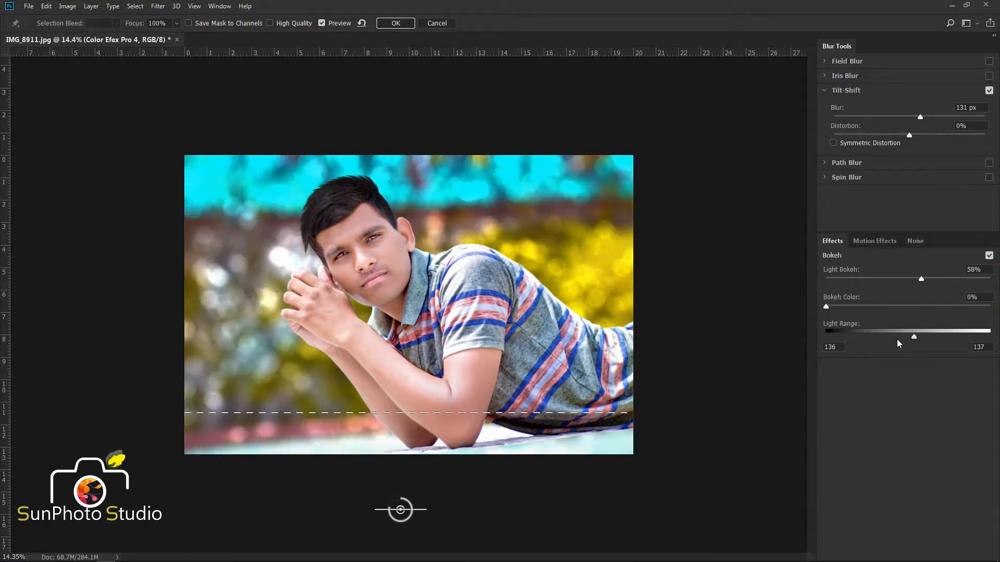
mouse_move(929, 278)
mouse_down()
mouse_move(944, 280)
mouse_move(887, 277)
mouse_move(917, 279)
mouse_up()
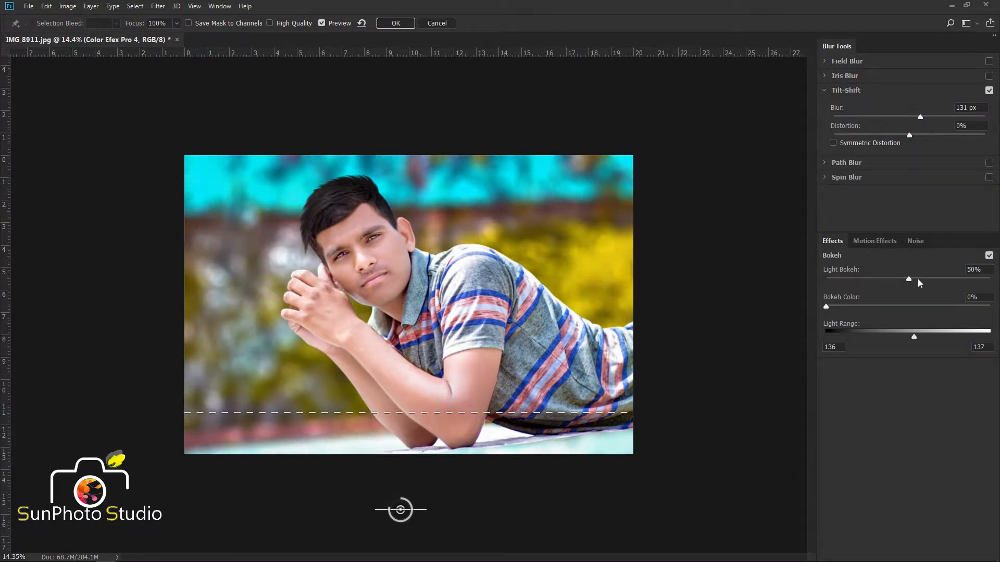
click(914, 279)
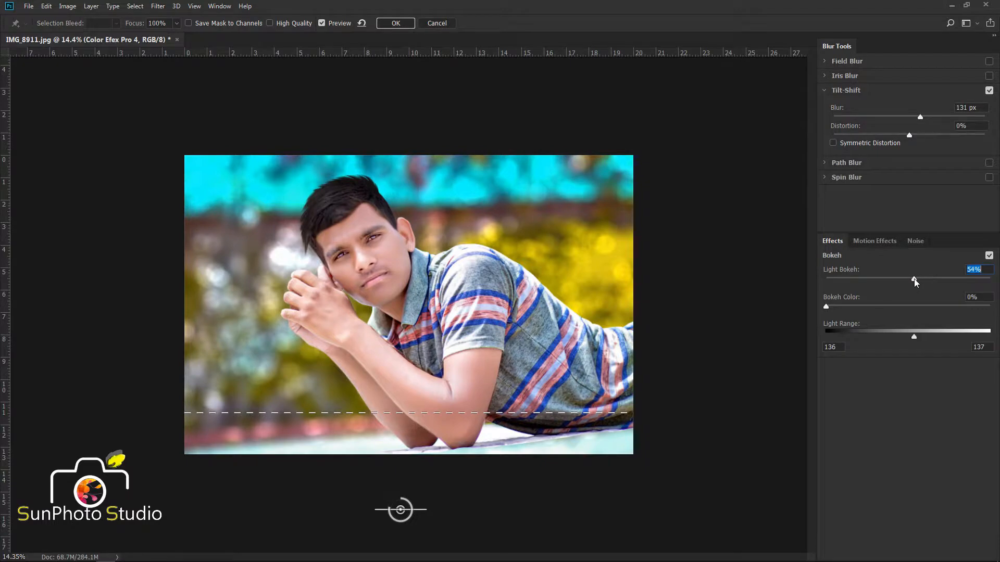
Apply the Tilt-Shift blur and give the backdrop -33 vignetting and +40 Dehaze with the Camera Raw Filter
click(395, 22)
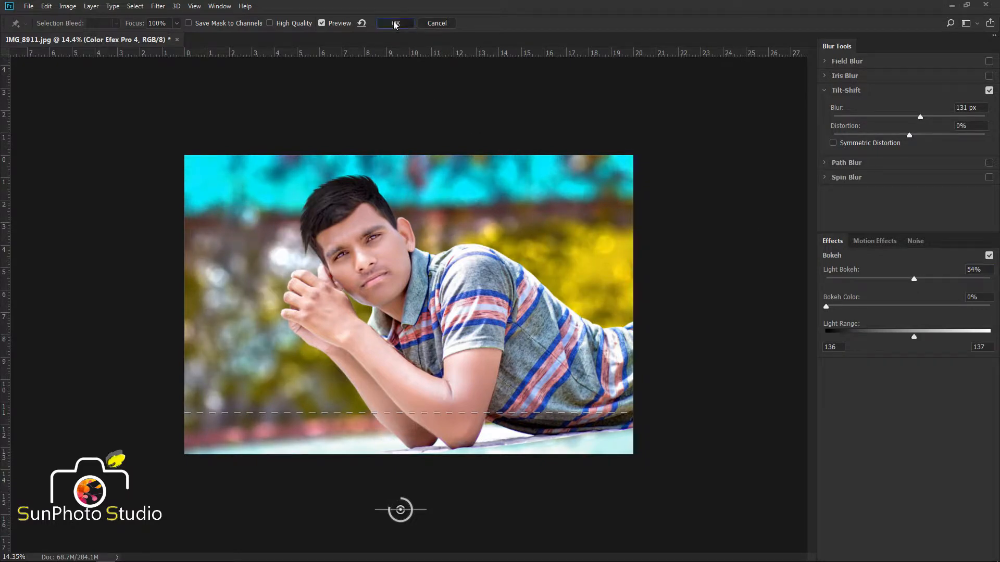
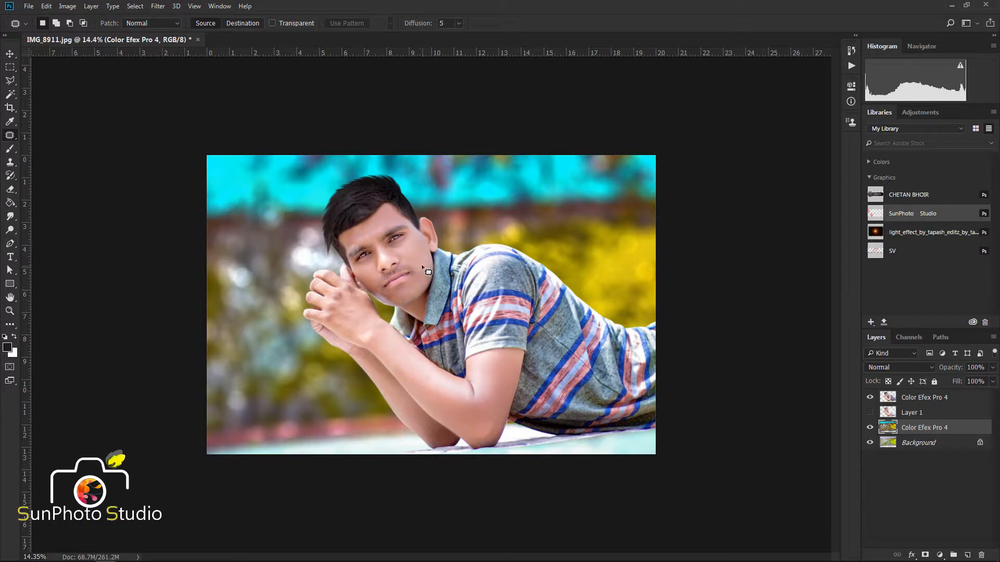
click(159, 5)
click(183, 61)
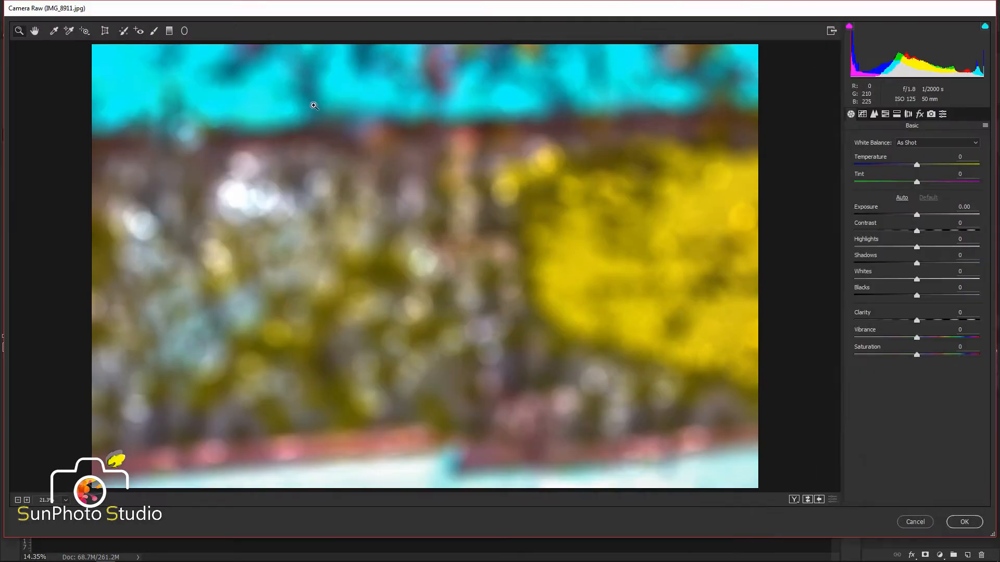
click(919, 113)
drag(906, 286, 895, 286)
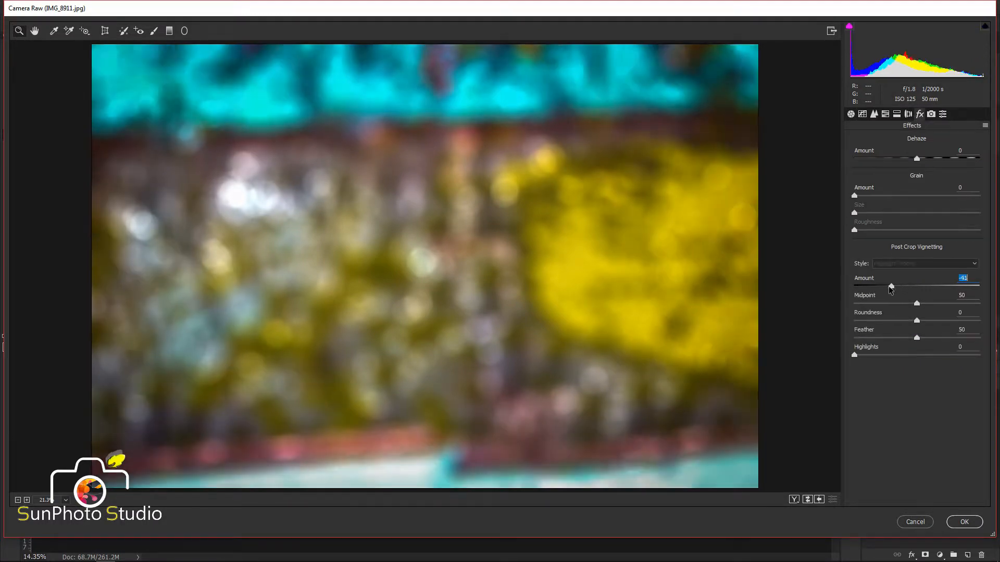
mouse_move(931, 158)
mouse_down()
mouse_move(960, 159)
mouse_move(943, 162)
mouse_up()
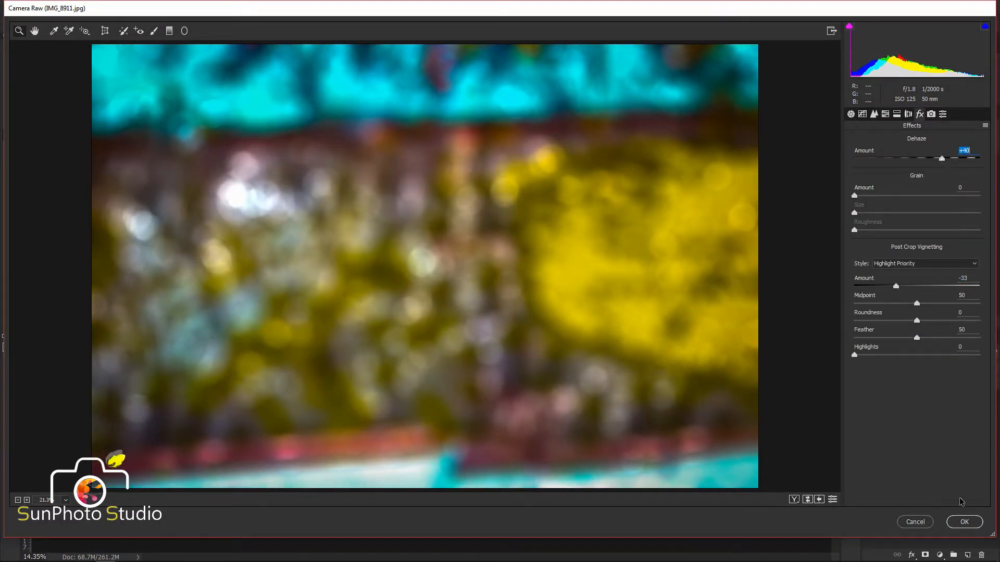
click(965, 521)
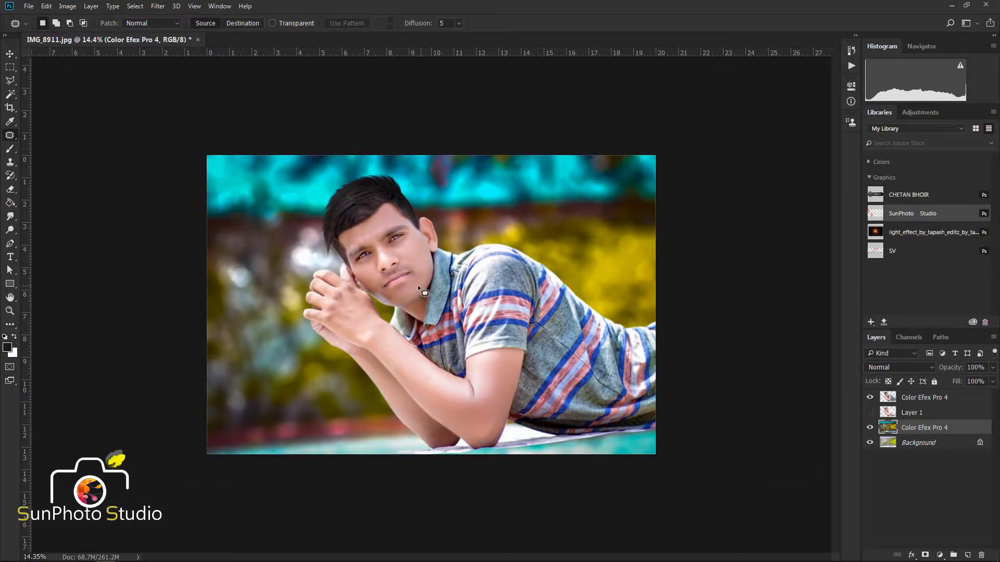
scroll(417, 286, up, 3)
scroll(404, 272, down, 2)
click(933, 401)
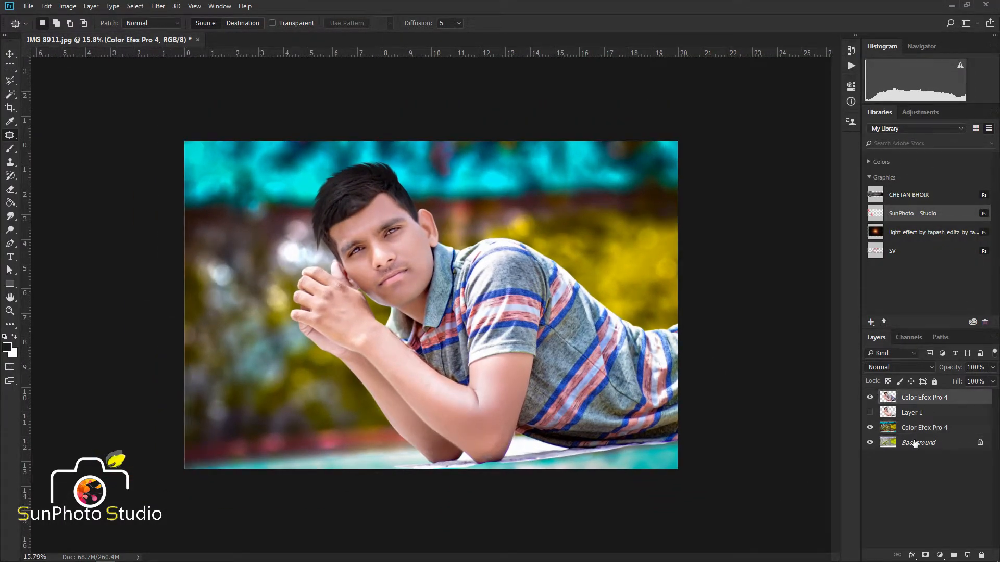
shift+click(915, 442)
right_click(913, 439)
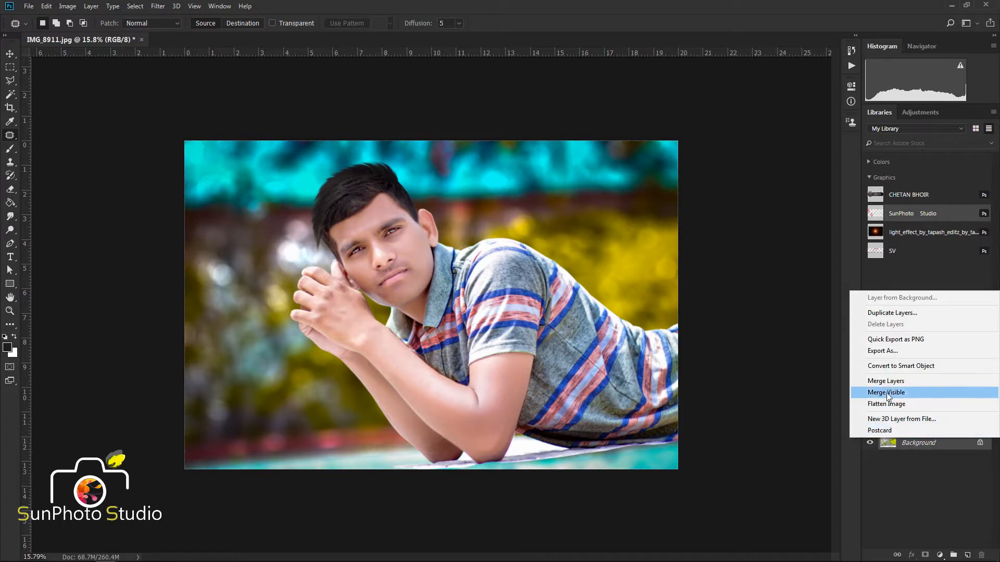
click(914, 448)
Place the library's orange light-effect graphic directly above Layer 1, behind the man, and rasterize it
click(914, 414)
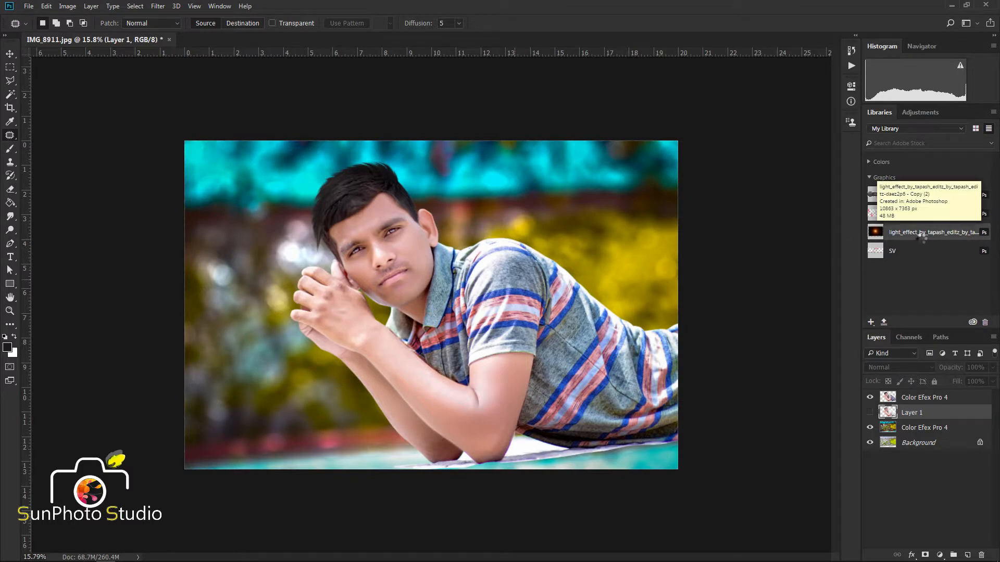
drag(921, 235, 435, 240)
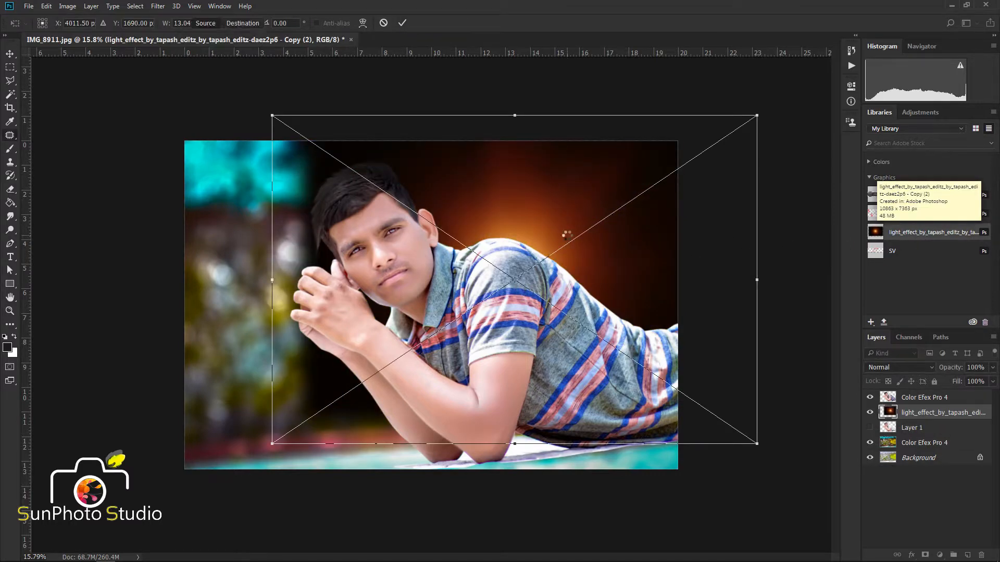
key(Return)
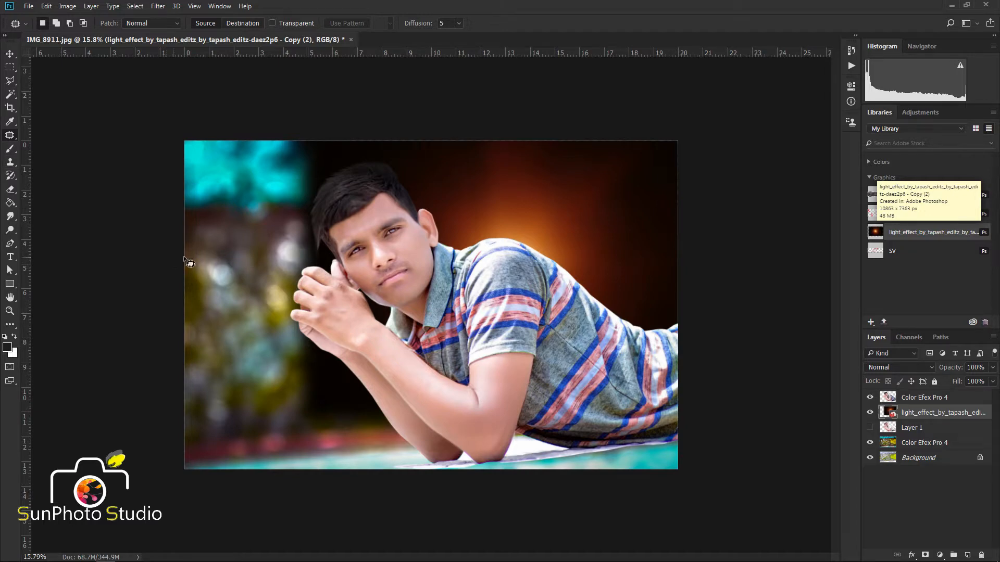
key(e)
click(342, 204)
click(477, 220)
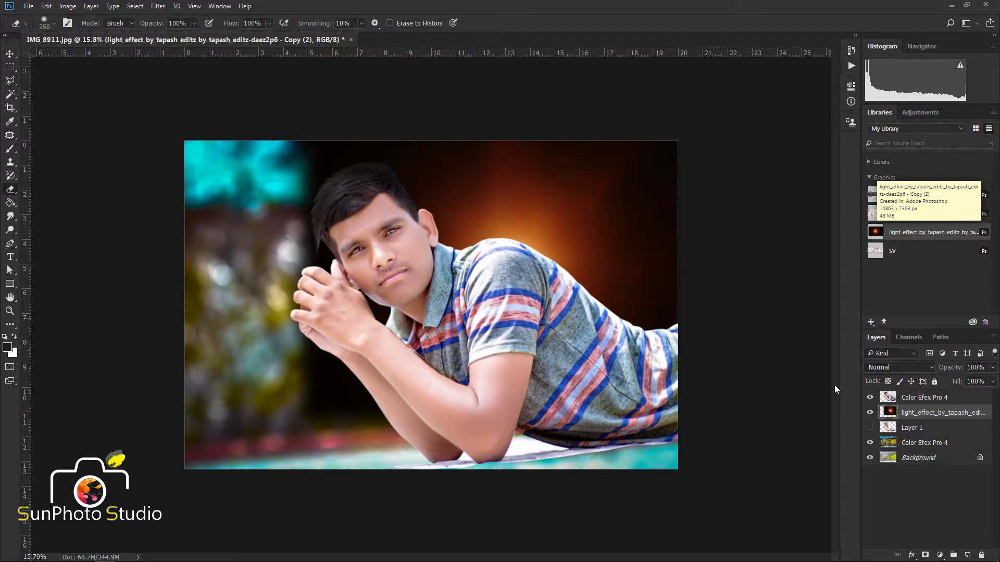
Blend the light-effect layer in Screen mode and move its glow to the upper-left background beside the man's head
click(907, 368)
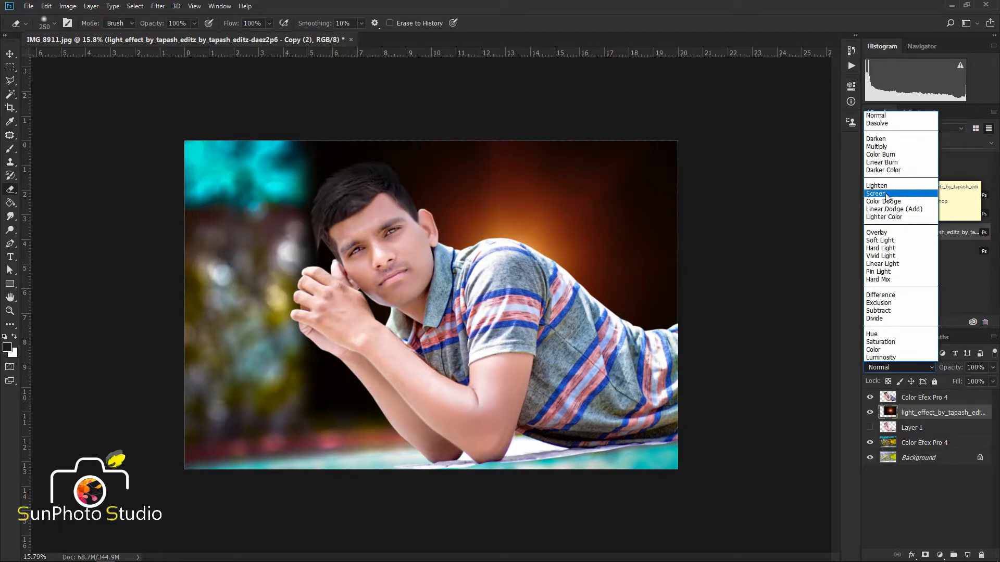
click(889, 198)
key(v)
drag(489, 218, 300, 167)
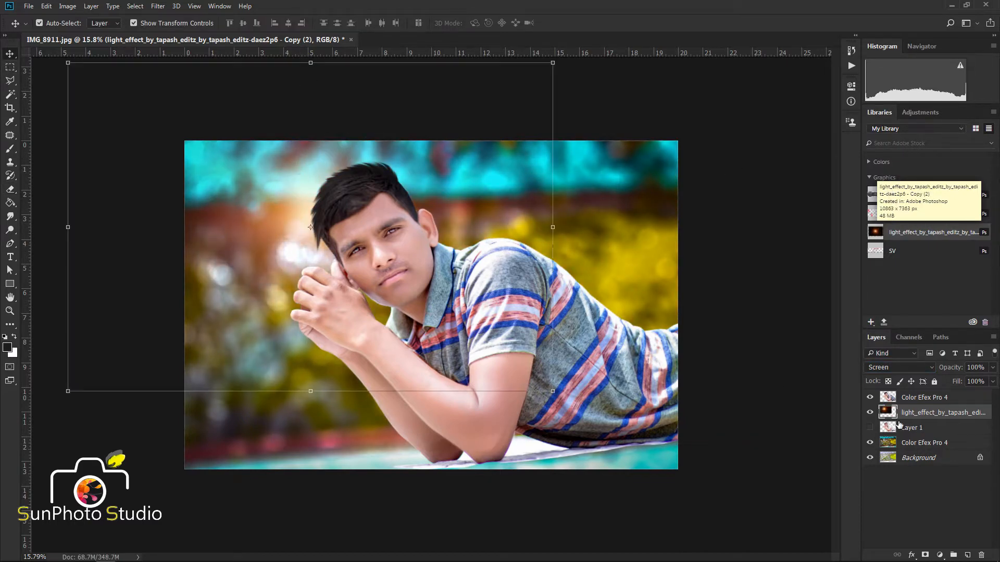
Duplicate the light-effect layer, put the copy above the man's layer, and shift its glow slightly up and left
right_click(919, 417)
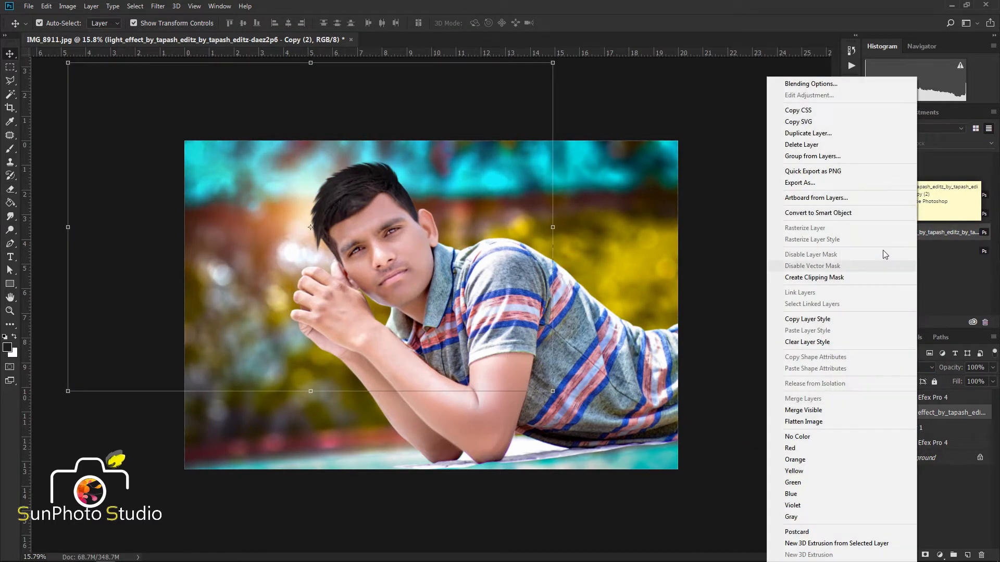
click(807, 134)
click(591, 168)
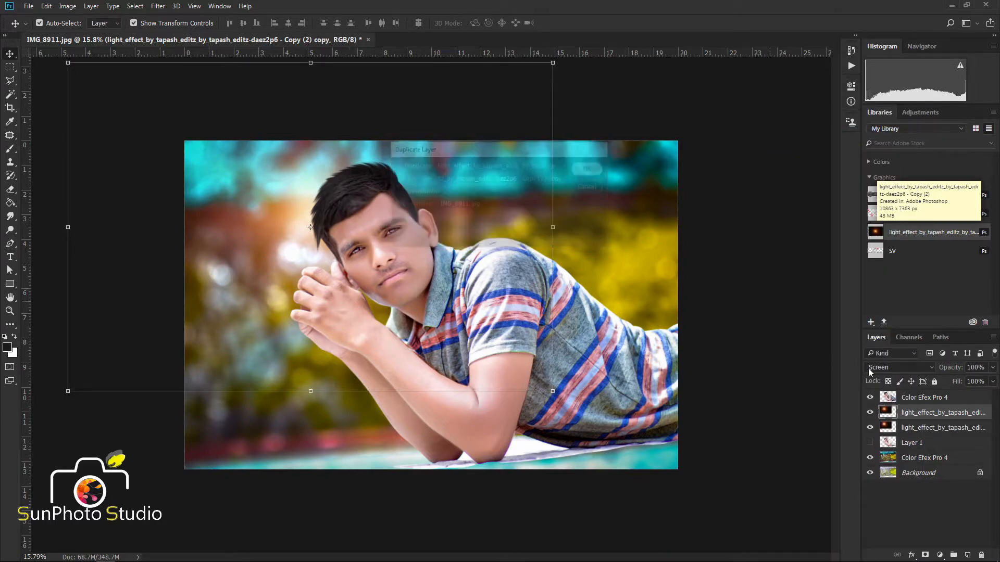
drag(918, 415, 912, 399)
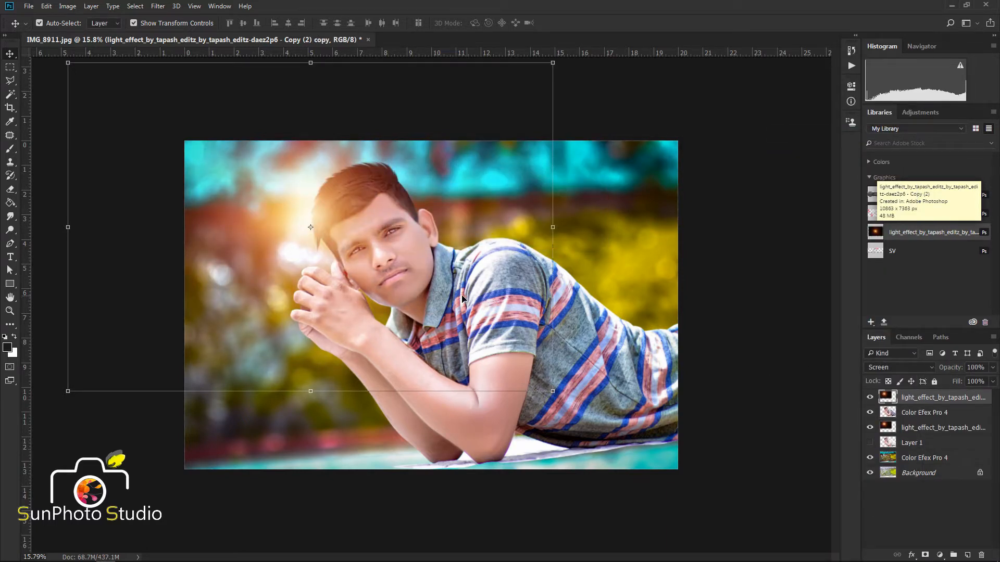
drag(458, 296, 431, 277)
key(ctrl+plus)
key(ctrl+plus)
key(ctrl+minus)
key(ctrl+minus)
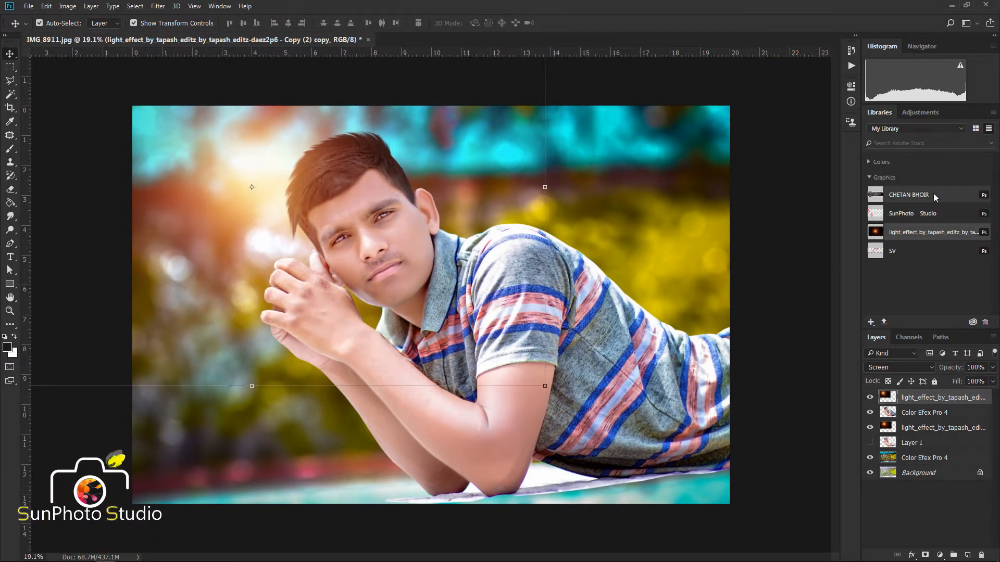
Merge all the layers, from the topmost light effect down to the Background, into one
shift+click(918, 472)
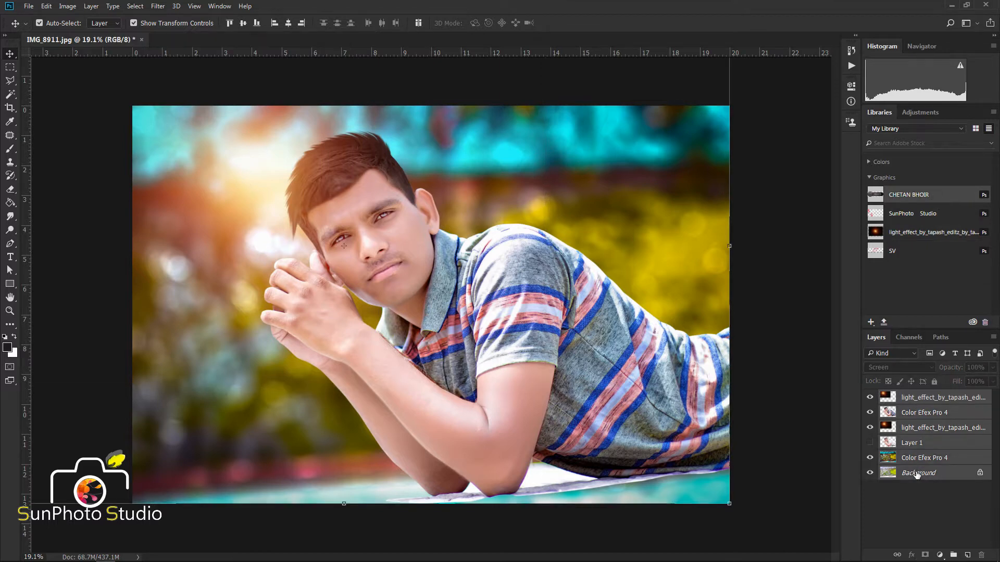
right_click(918, 472)
click(879, 415)
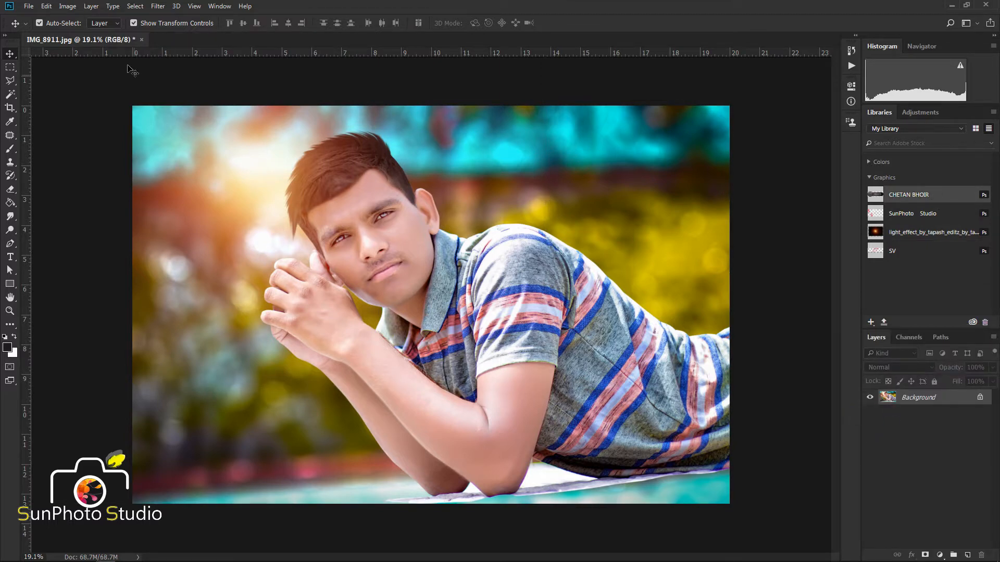
Apply the Oil Paint filter with Stylization, Cleanliness, Scale and Bristle Detail at 3.0 and Shine at 0.0
click(157, 6)
mouse_move(187, 218)
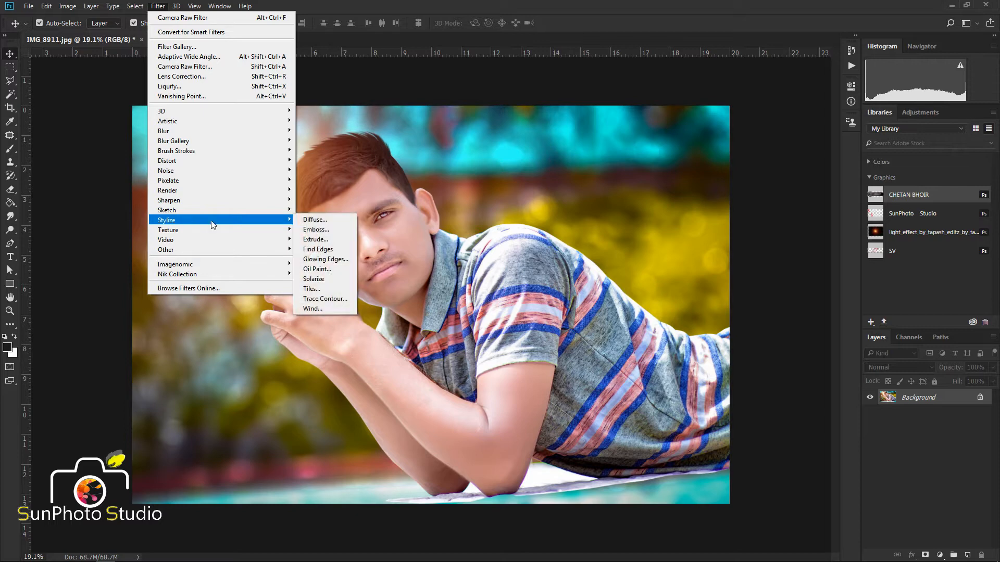
click(317, 272)
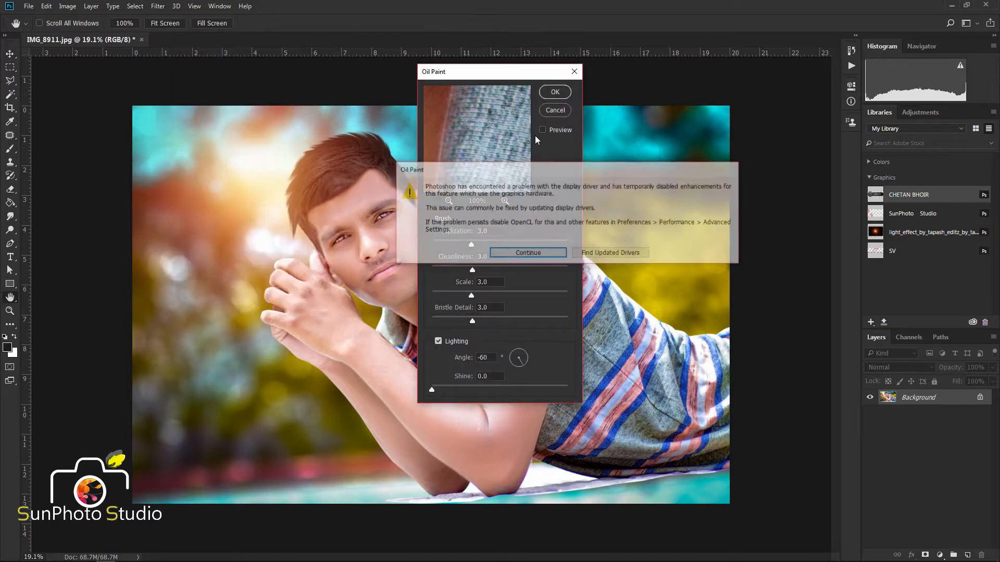
click(547, 253)
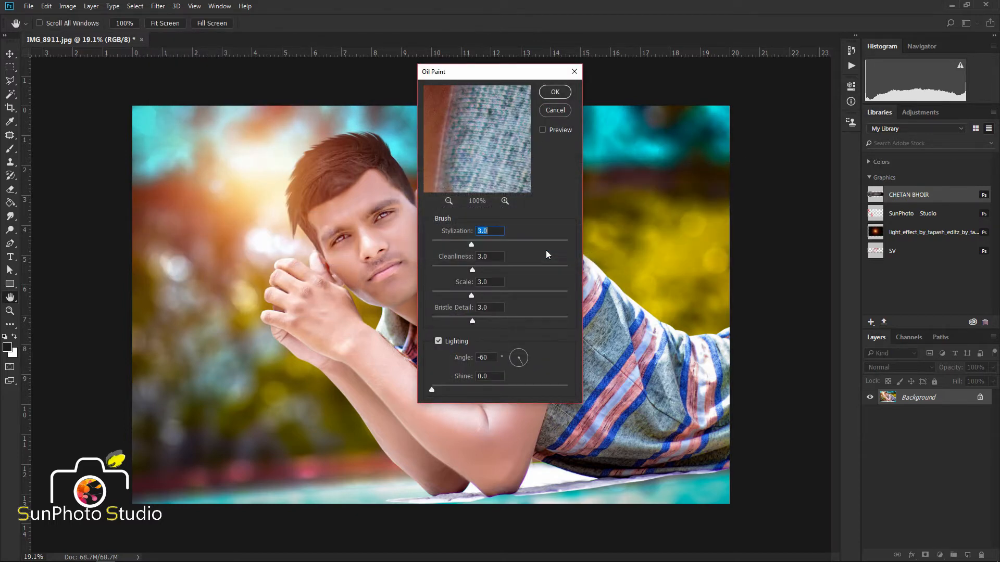
click(555, 93)
scroll(344, 241, up, 6)
scroll(386, 234, down, 7)
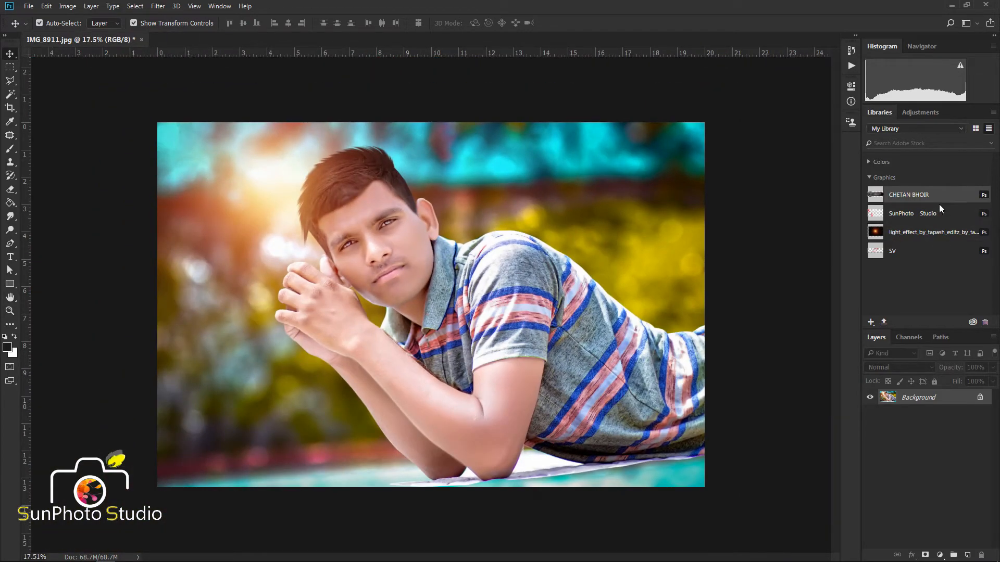
Place the CB Edits logo at about 21% scale in the photo's upper-left corner and save the document as 01.psd
drag(441, 202, 438, 202)
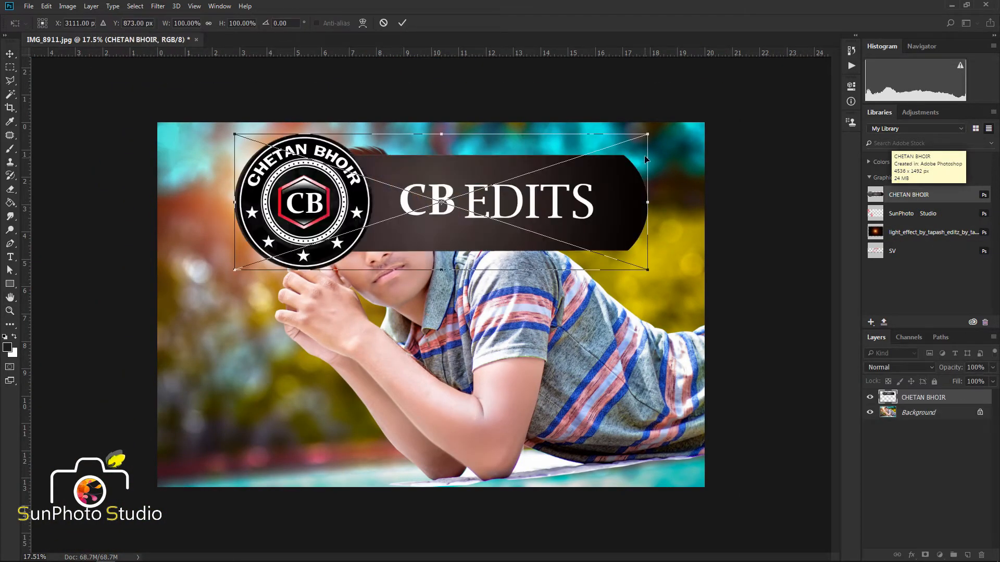
drag(645, 136, 245, 161)
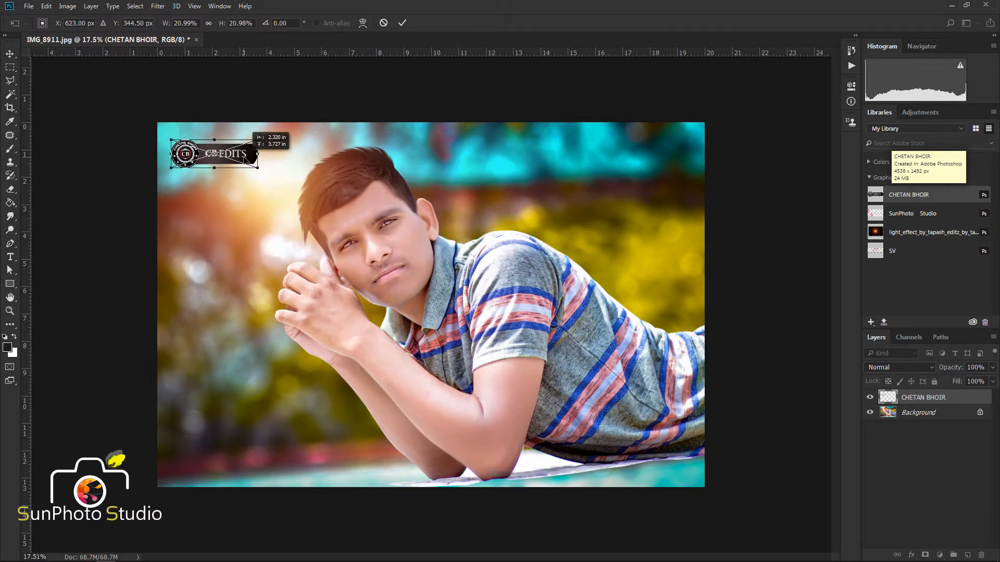
key(Return)
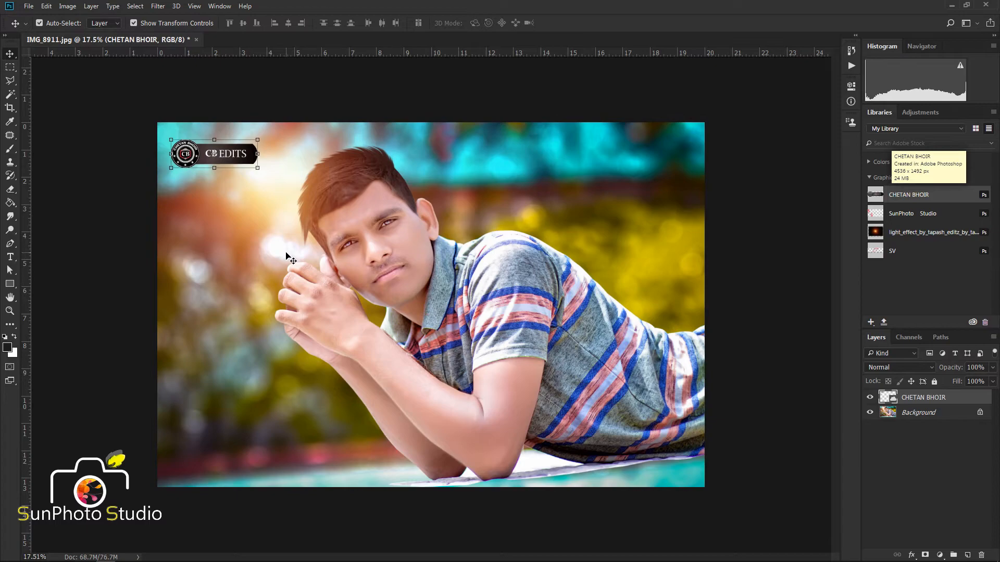
key(ctrl+shift+s)
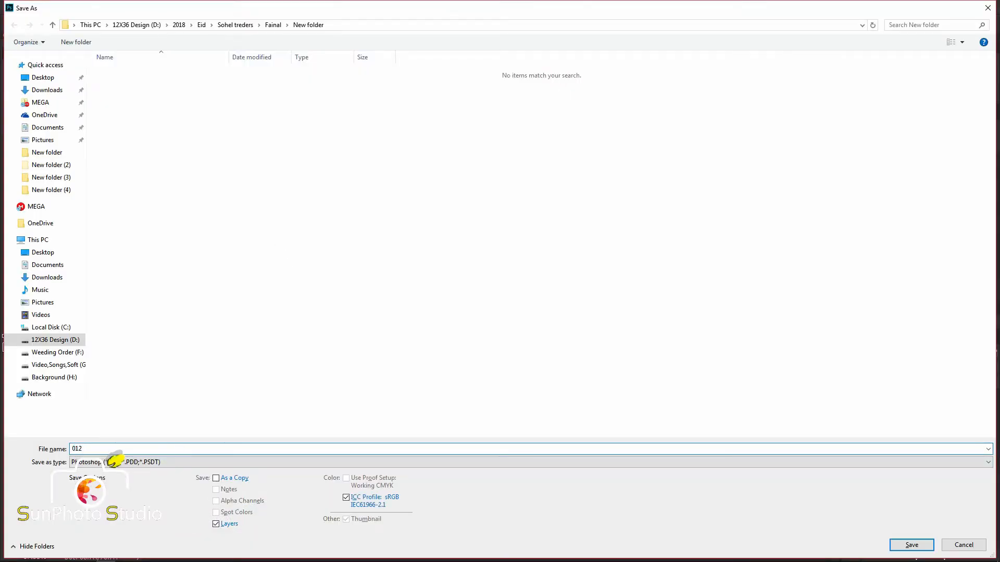
key(Return)
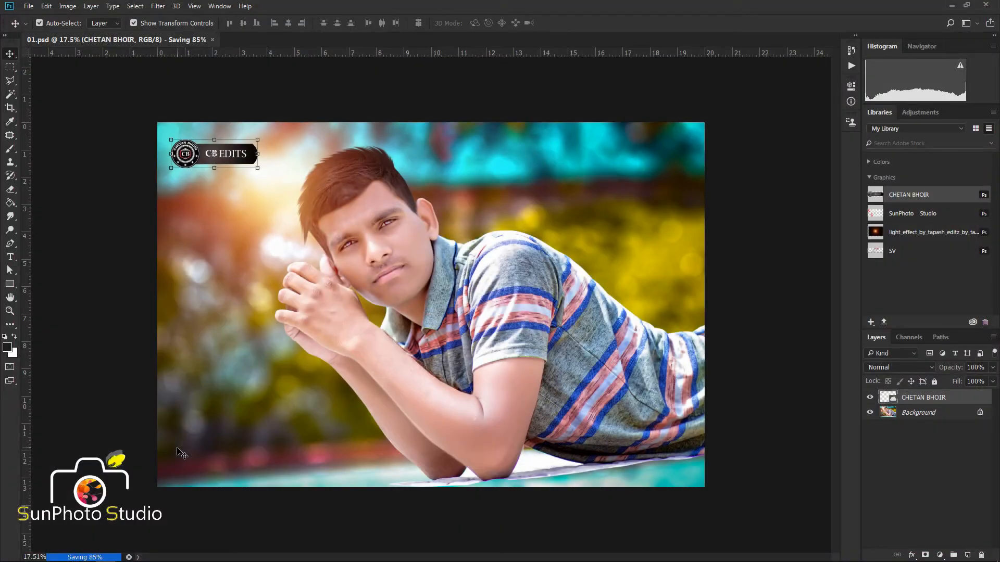
Open the original IMG_8911.jpg from File Explorer in Photoshop and compare it with the edited 01.psd
click(123, 555)
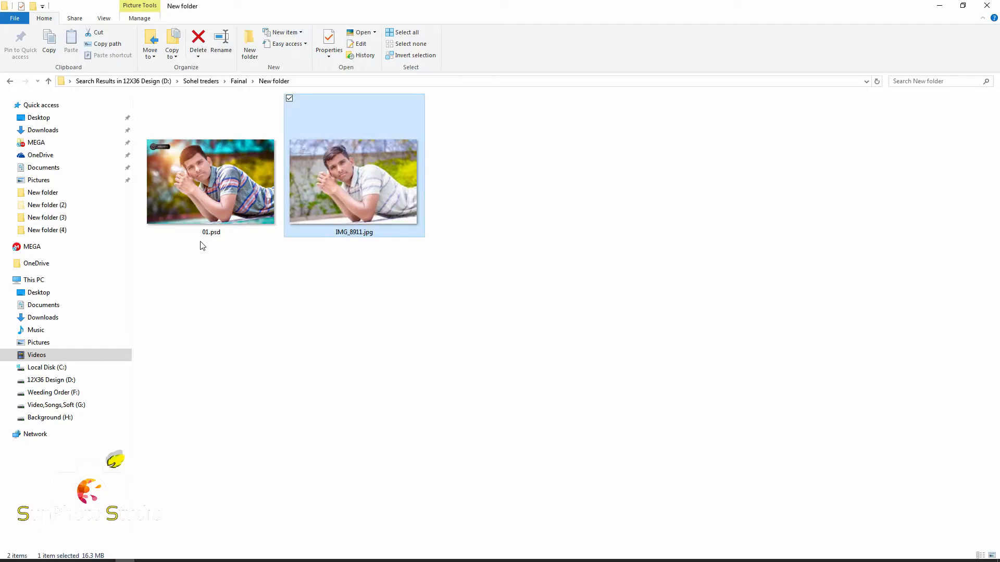
drag(360, 160, 302, 36)
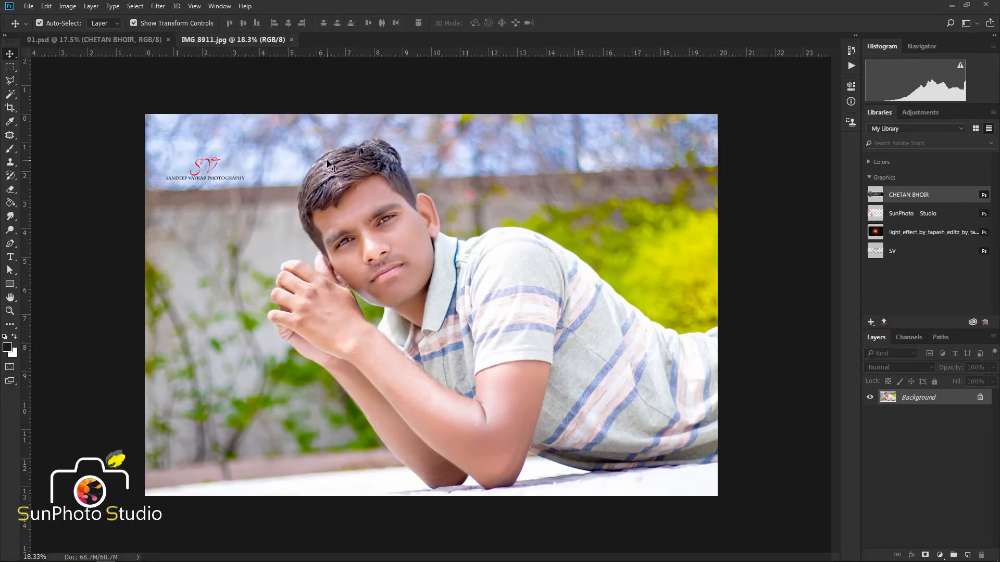
click(113, 40)
click(215, 39)
click(114, 39)
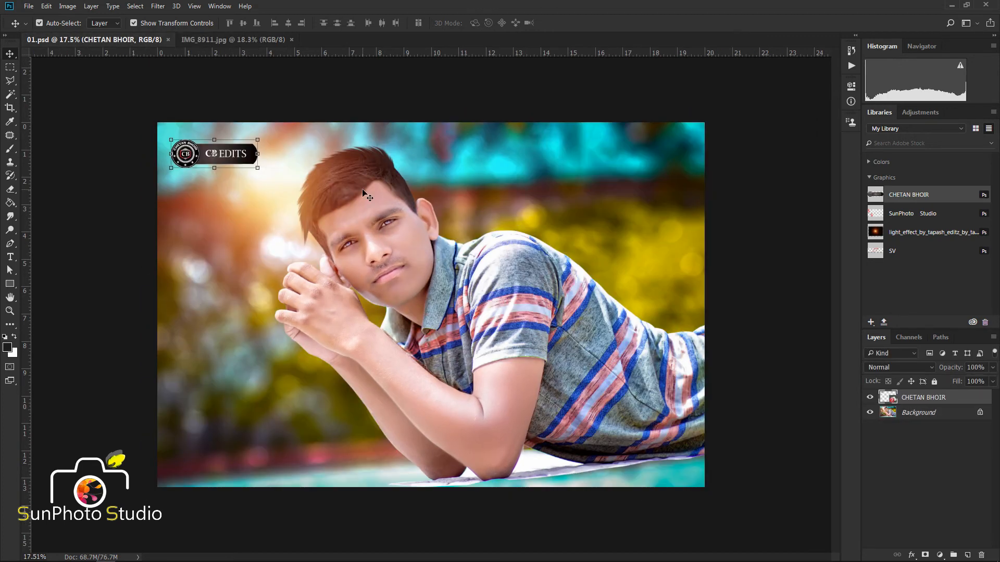